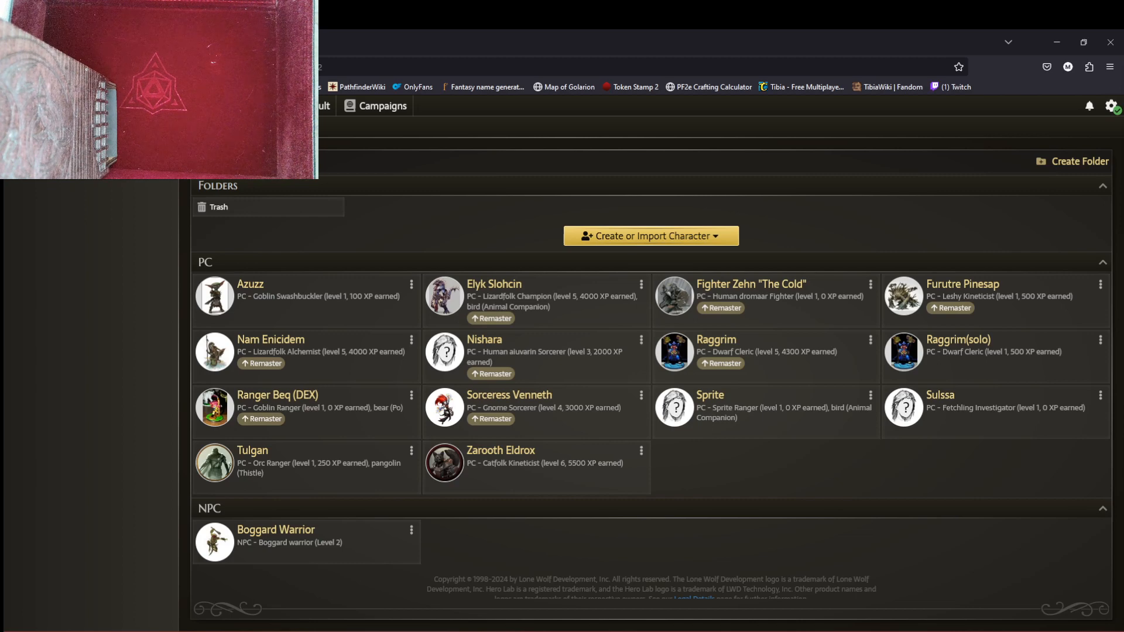
# Step: Create a new empty character
pyautogui.click(645, 236)
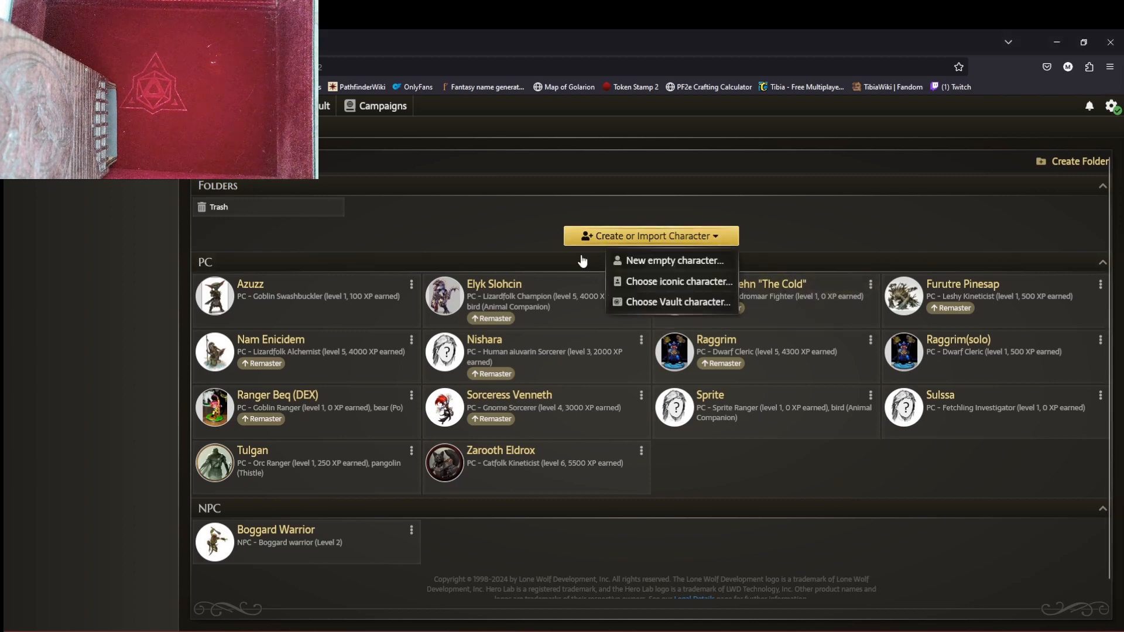
pyautogui.click(673, 263)
pyautogui.click(530, 315)
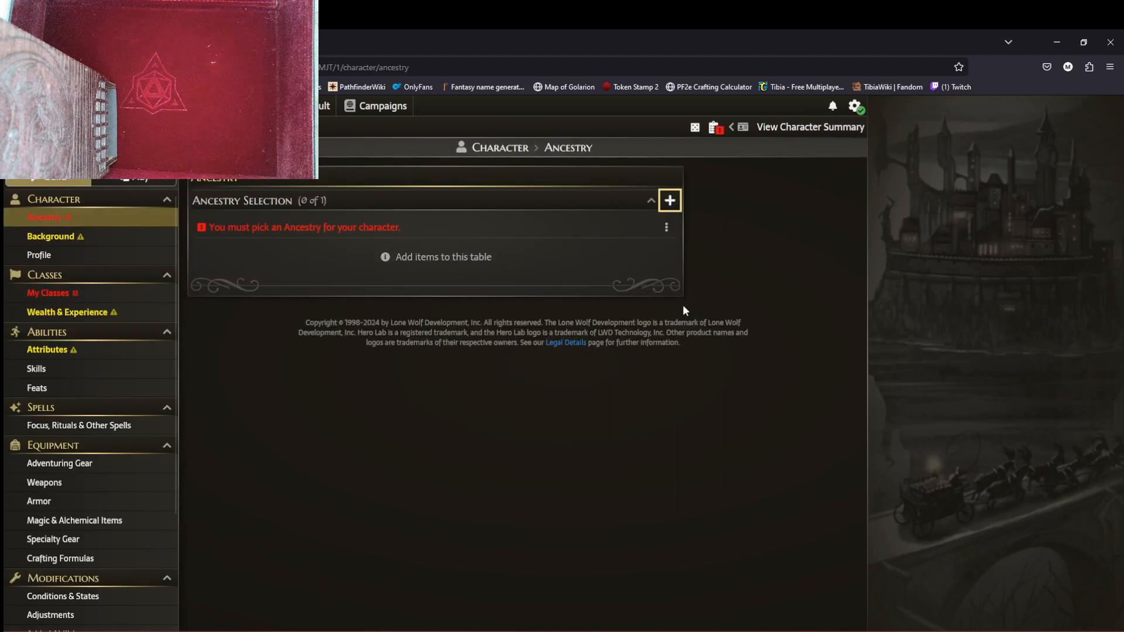
# Step: Read the description of the Orc common ancestry and add it as the character's ancestry
pyautogui.click(671, 202)
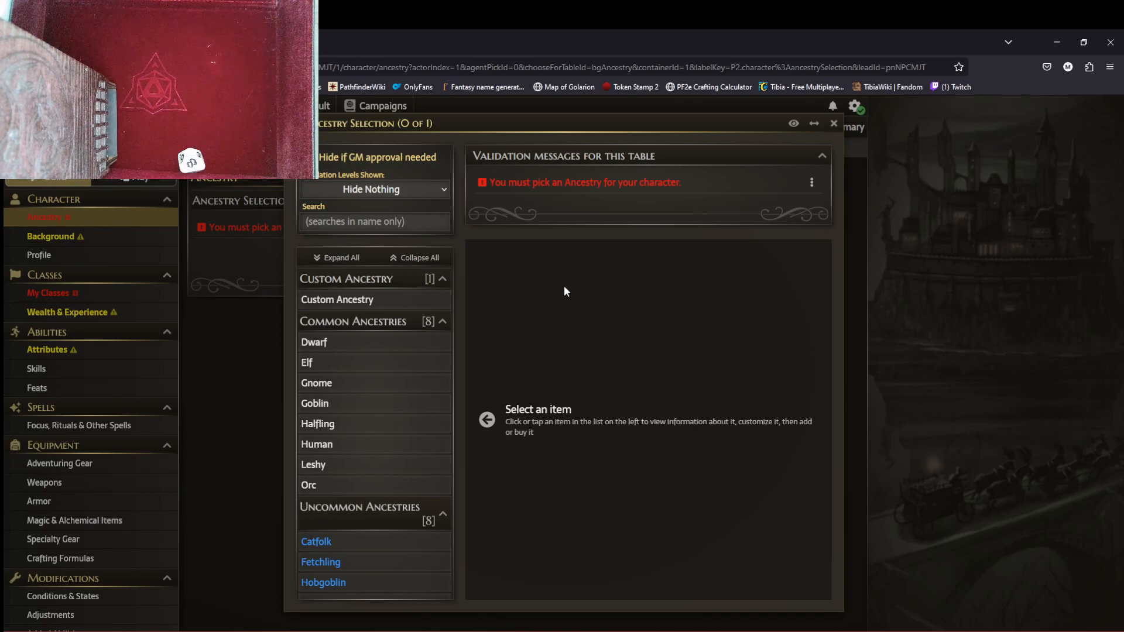
pyautogui.click(316, 485)
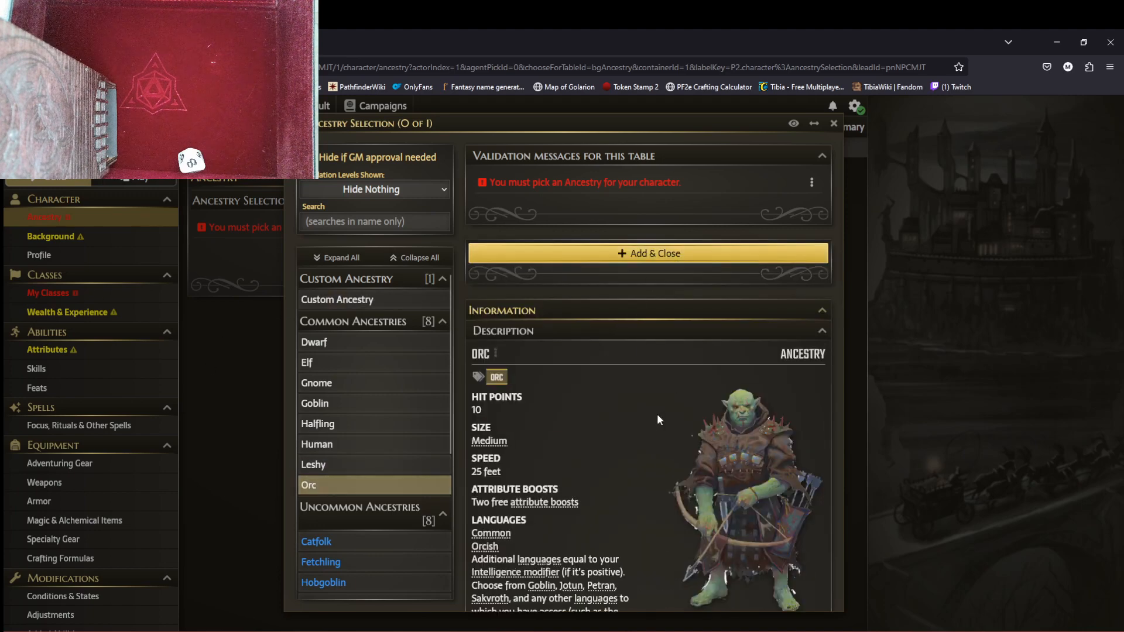
pyautogui.scroll(-1, 653, 430)
pyautogui.scroll(-3, 650, 423)
pyautogui.scroll(4, 649, 421)
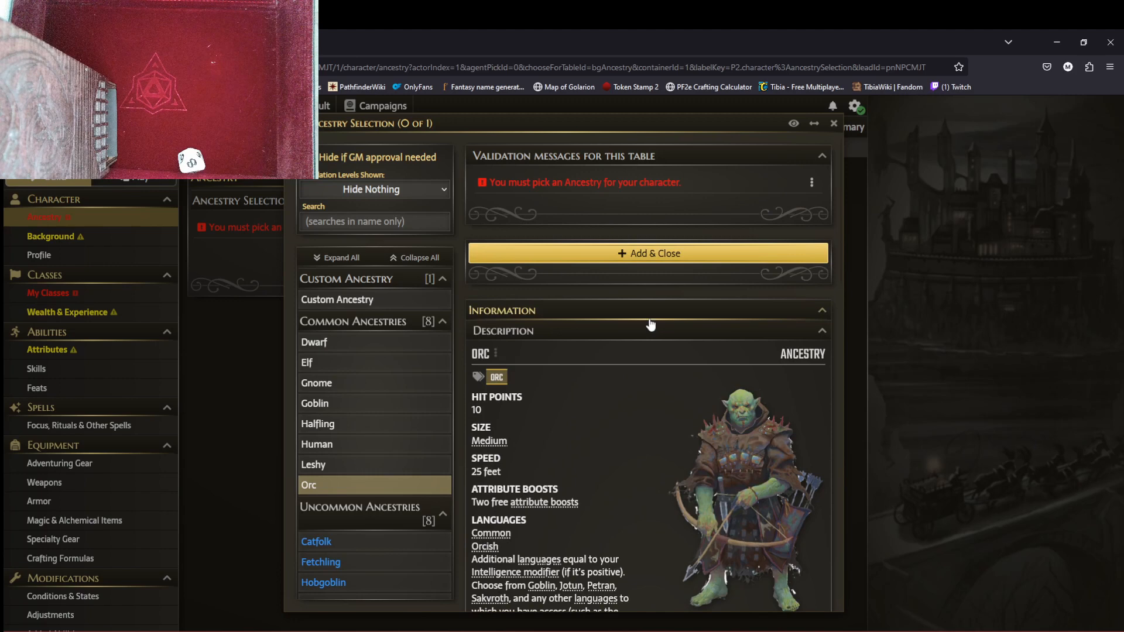
pyautogui.click(672, 258)
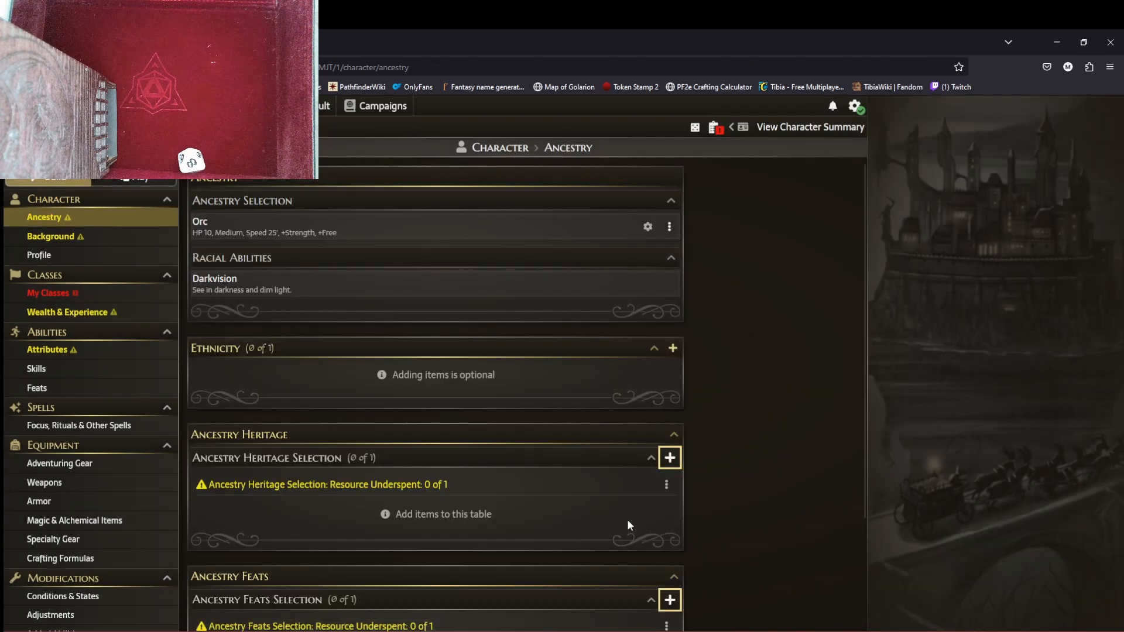
# Step: Add the Hold-Scarred Orc heritage to the character, leaving the Darkvision details closed
pyautogui.click(670, 458)
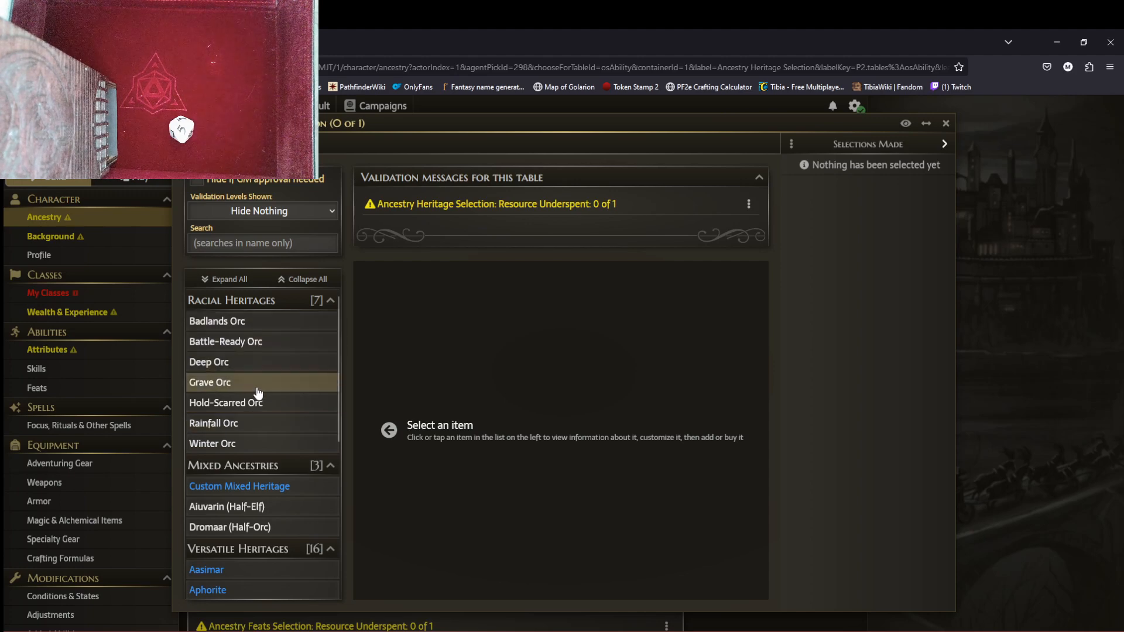
pyautogui.click(266, 408)
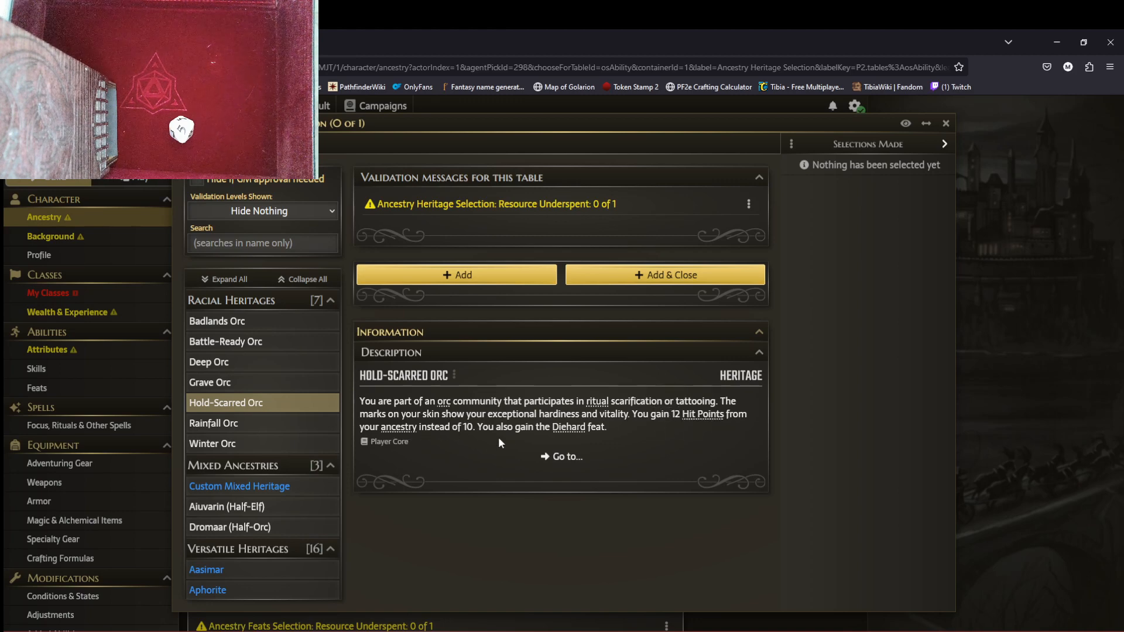
pyautogui.click(676, 284)
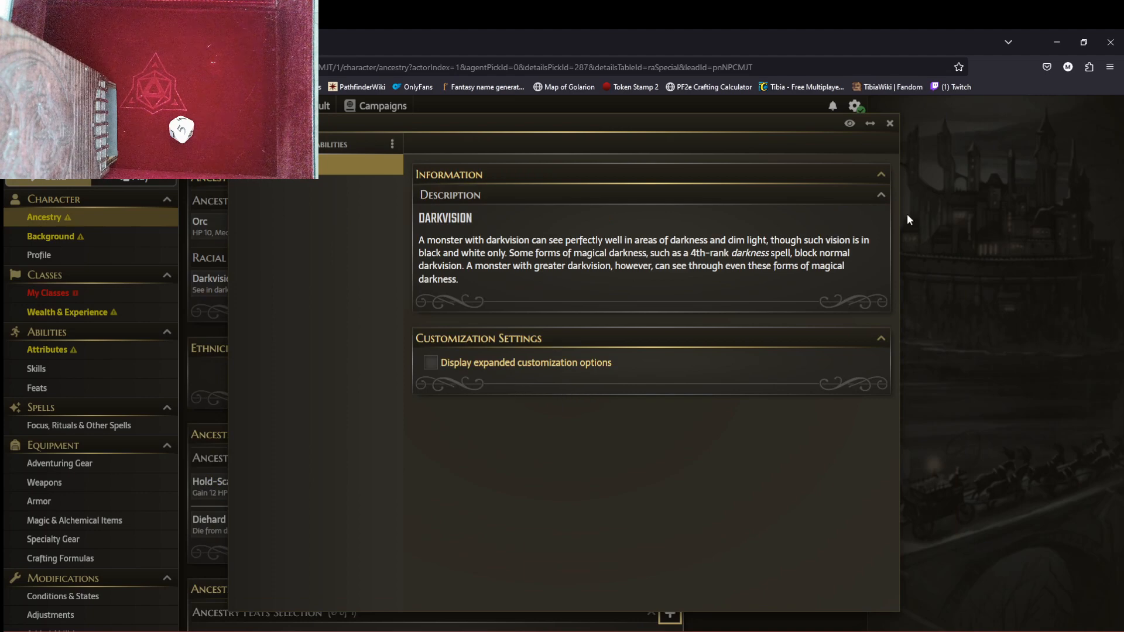
pyautogui.click(889, 125)
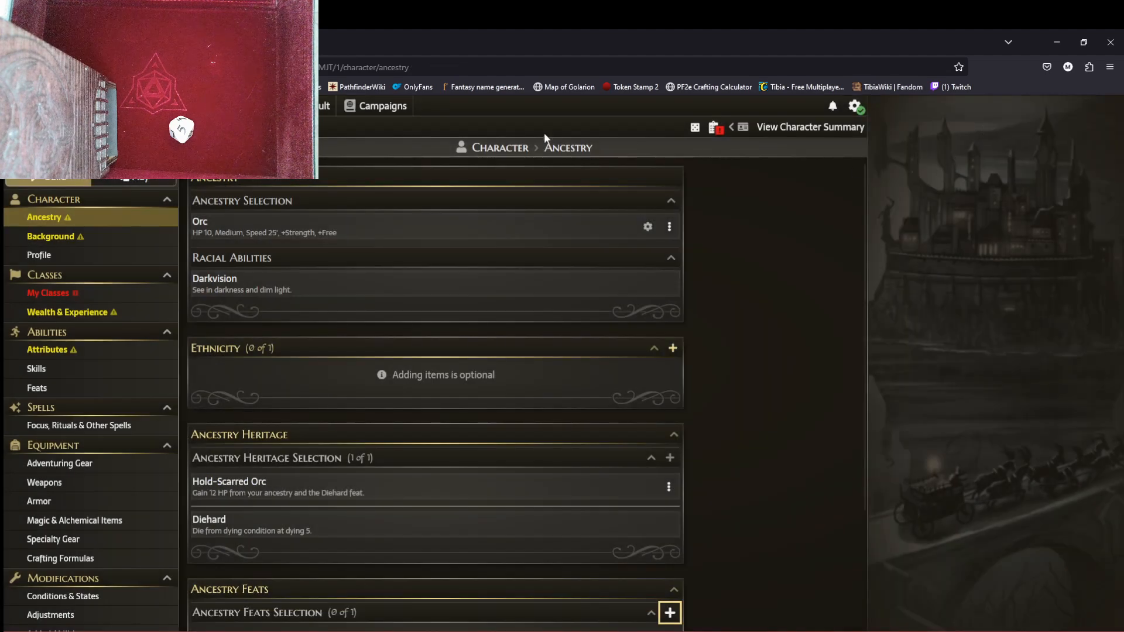
# Step: Add the 1st-level feat Orc Ferocity as the character's ancestry feat
pyautogui.scroll(-1, 344, 388)
pyautogui.scroll(-3, 343, 388)
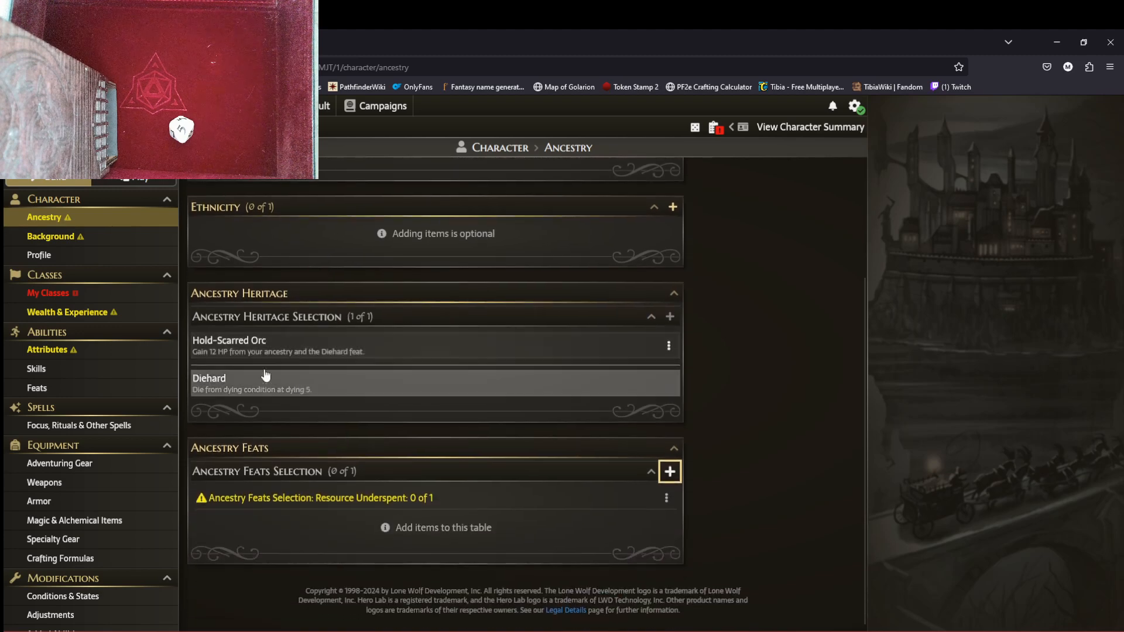
pyautogui.click(671, 471)
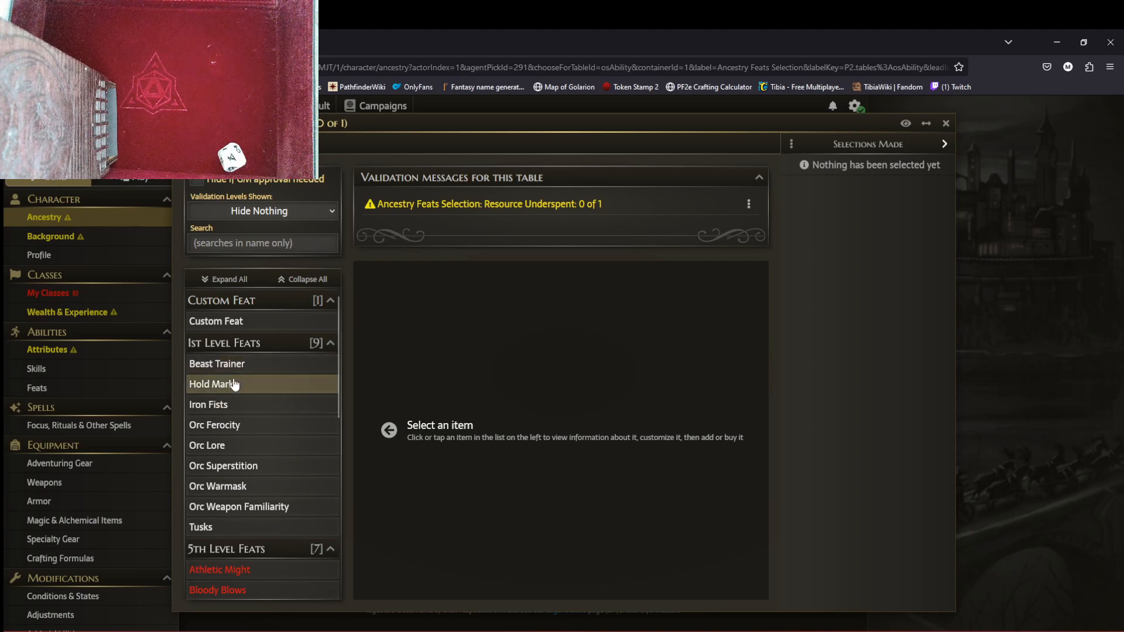
pyautogui.click(240, 426)
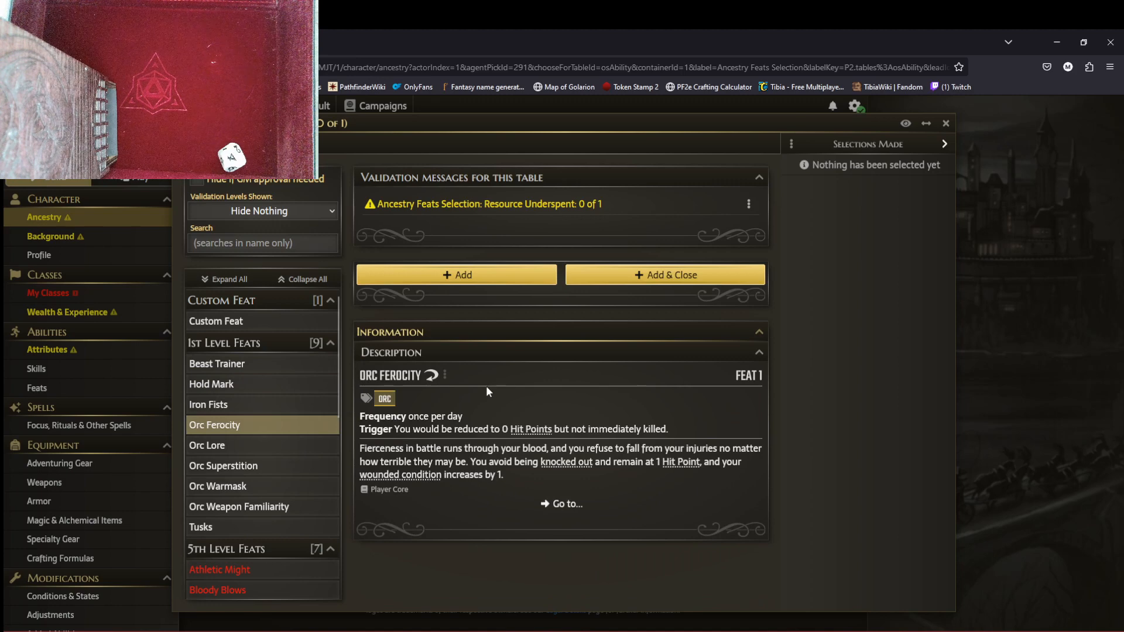
pyautogui.click(661, 287)
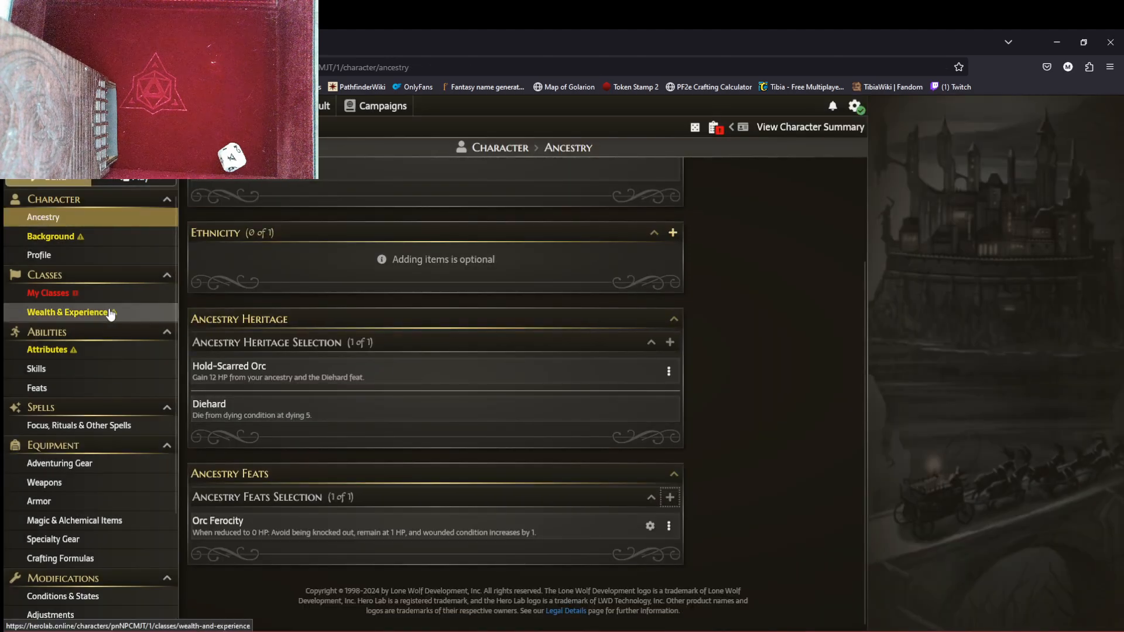
# Step: Add Gladiator from the general backgrounds as the character's background
pyautogui.click(53, 237)
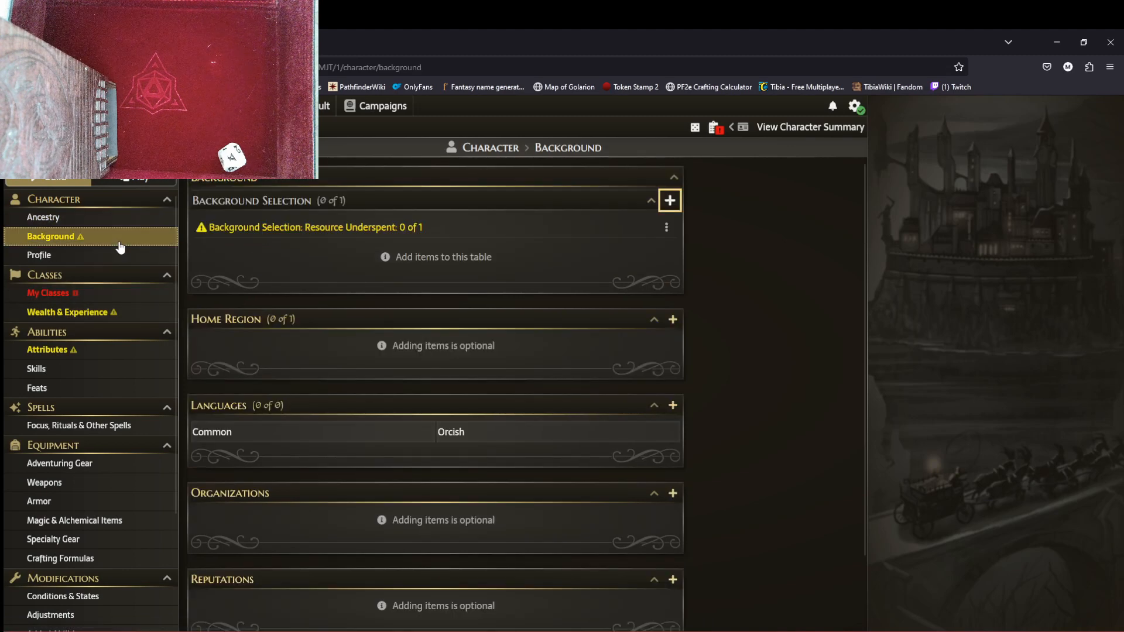
pyautogui.click(664, 201)
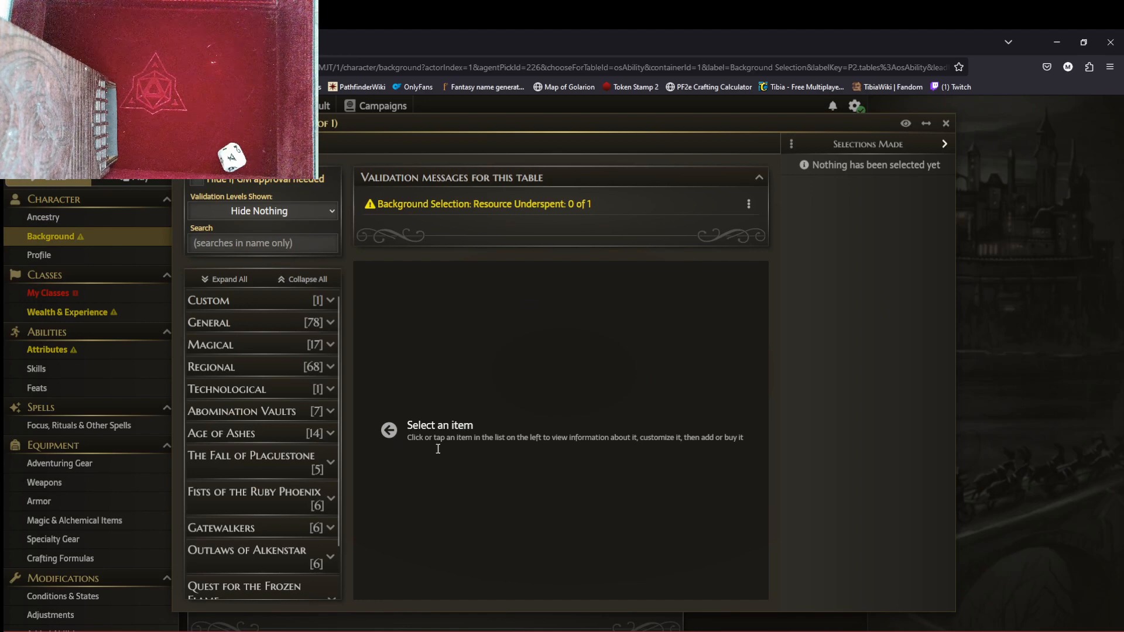
pyautogui.click(322, 322)
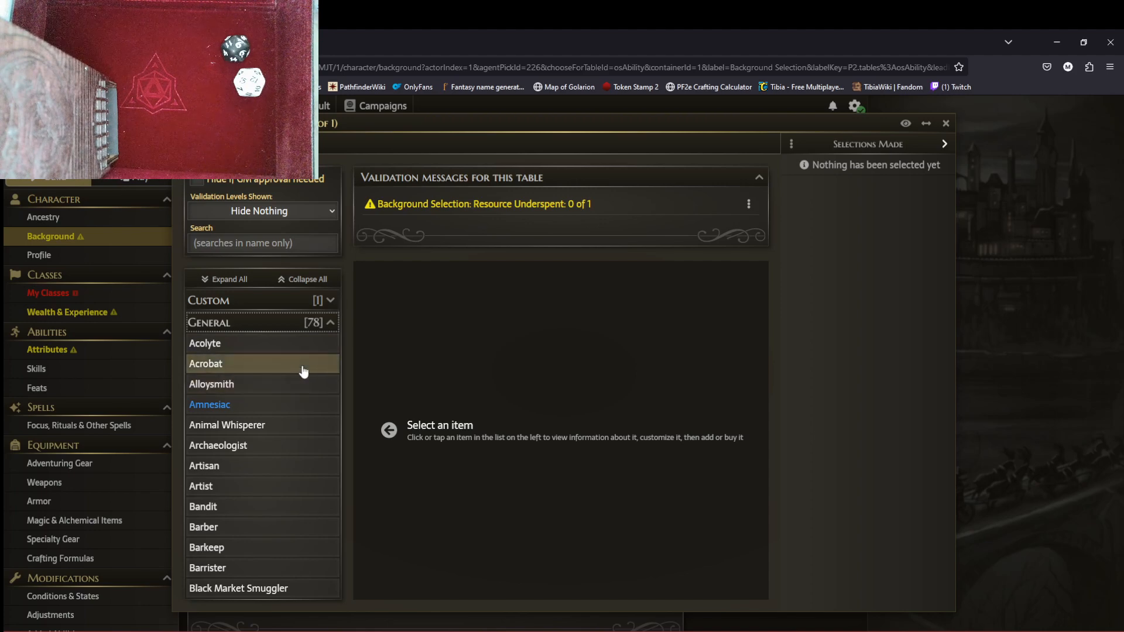
pyautogui.scroll(-5, 303, 507)
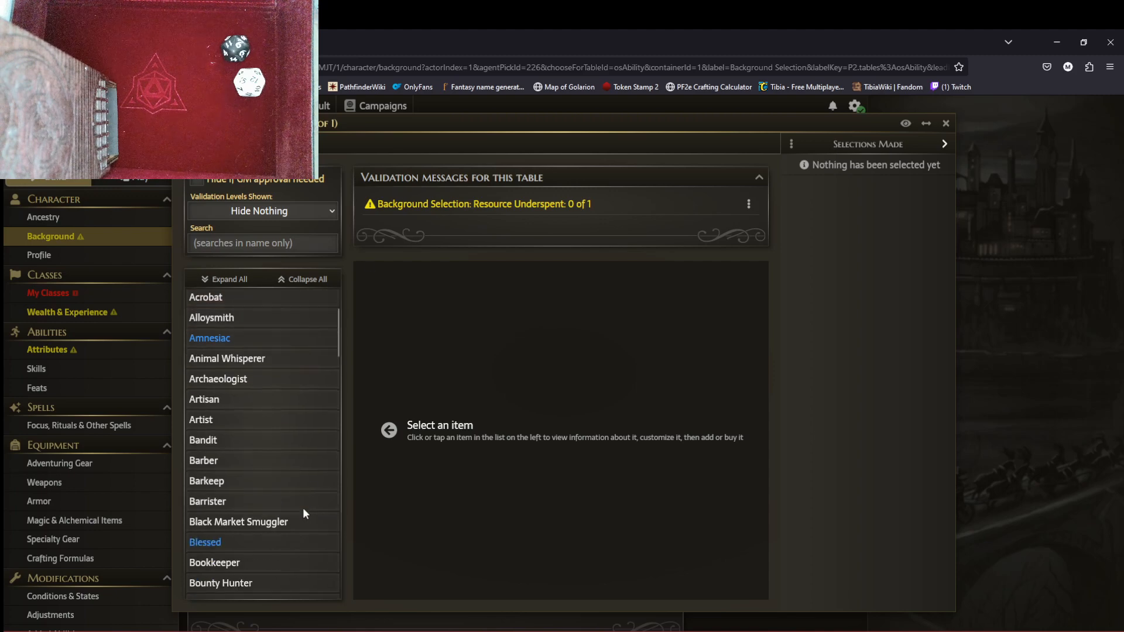
pyautogui.scroll(-2, 303, 507)
pyautogui.scroll(-3, 262, 465)
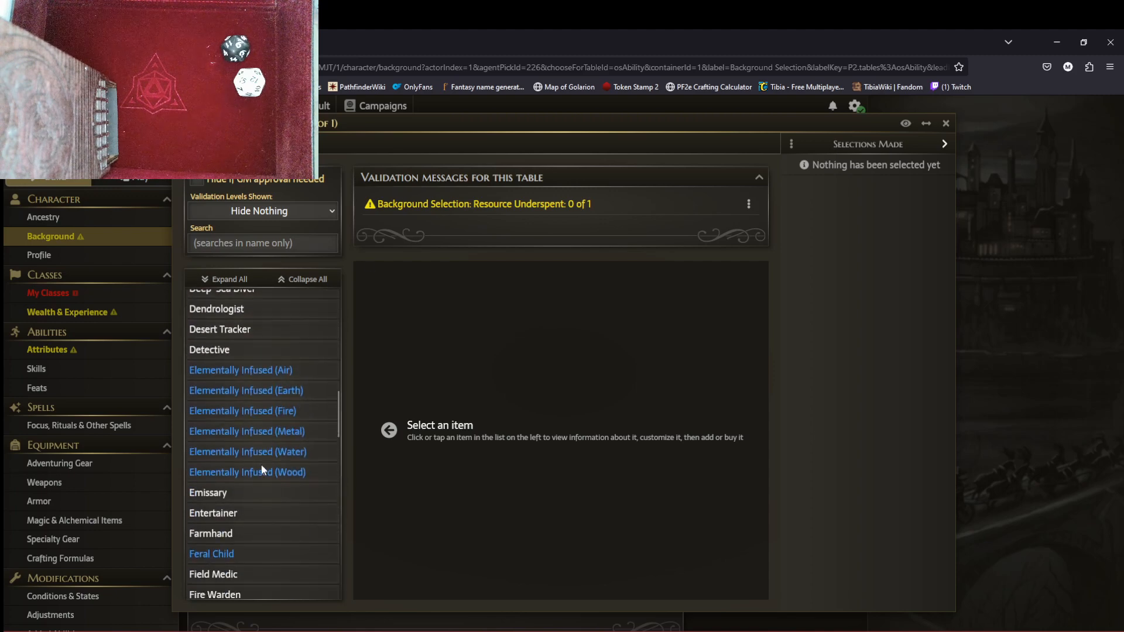
pyautogui.scroll(-3, 270, 484)
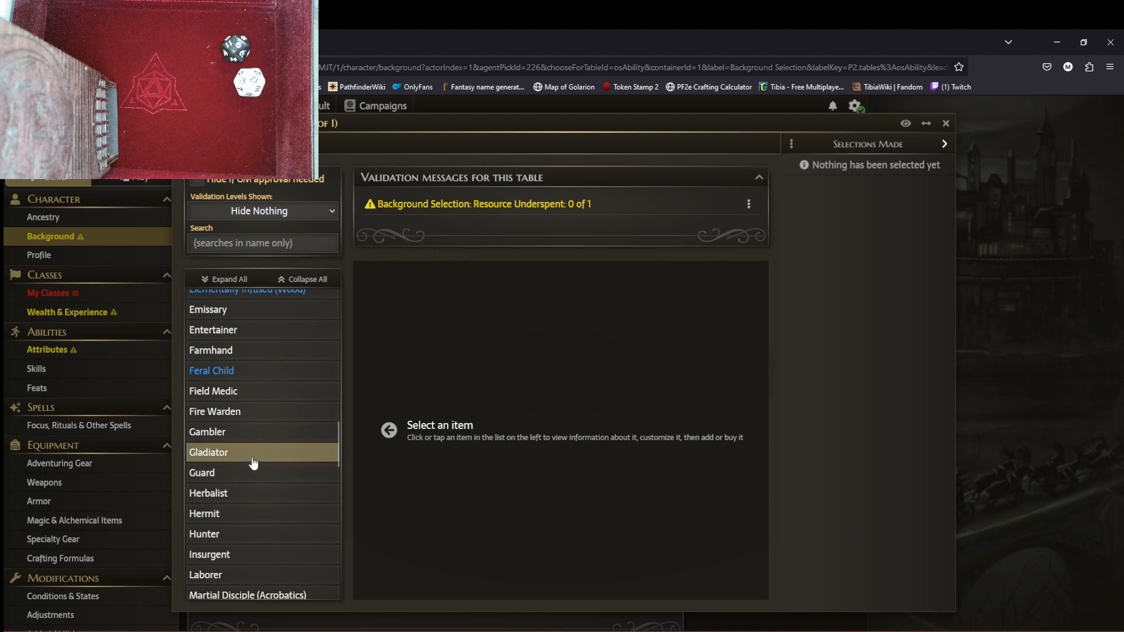
pyautogui.click(302, 460)
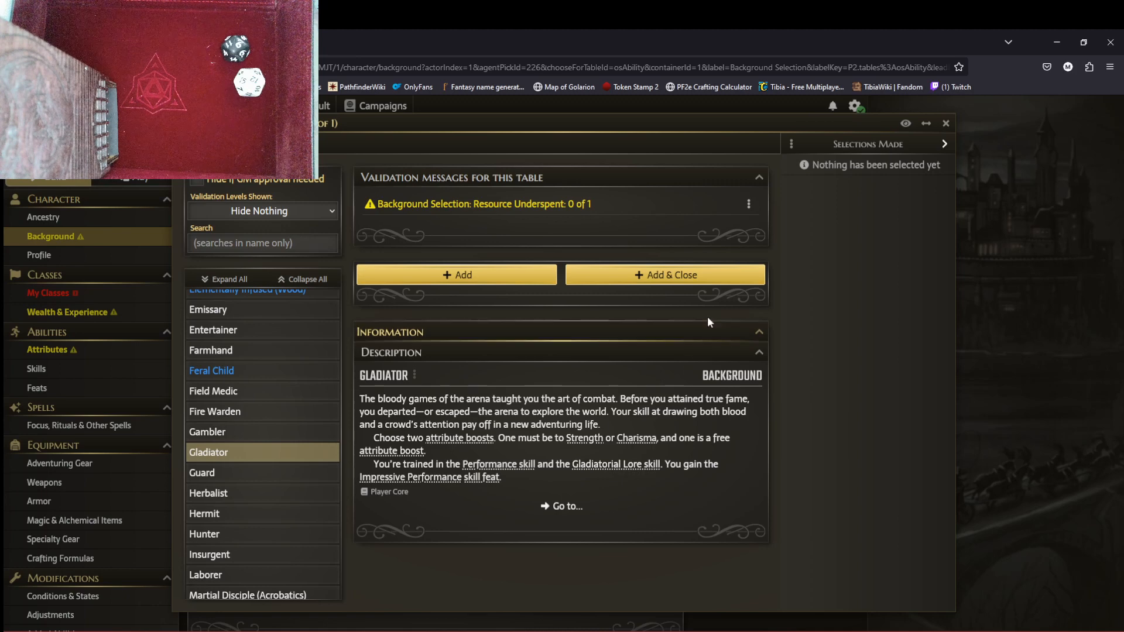
pyautogui.click(710, 279)
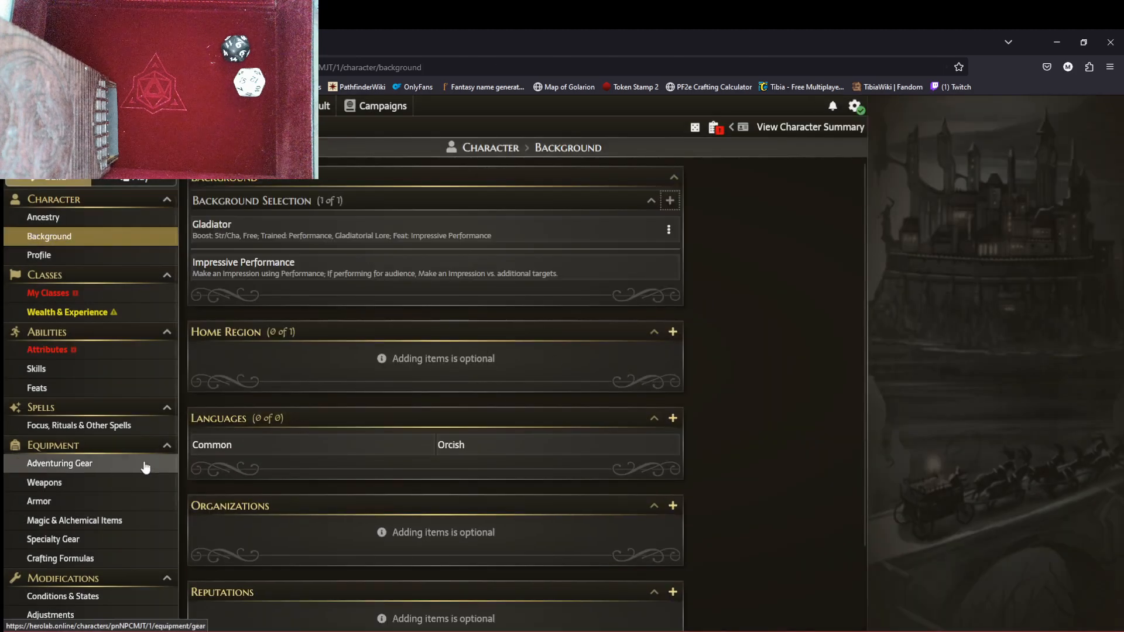
# Step: Add Fighter as the character's class
pyautogui.click(117, 299)
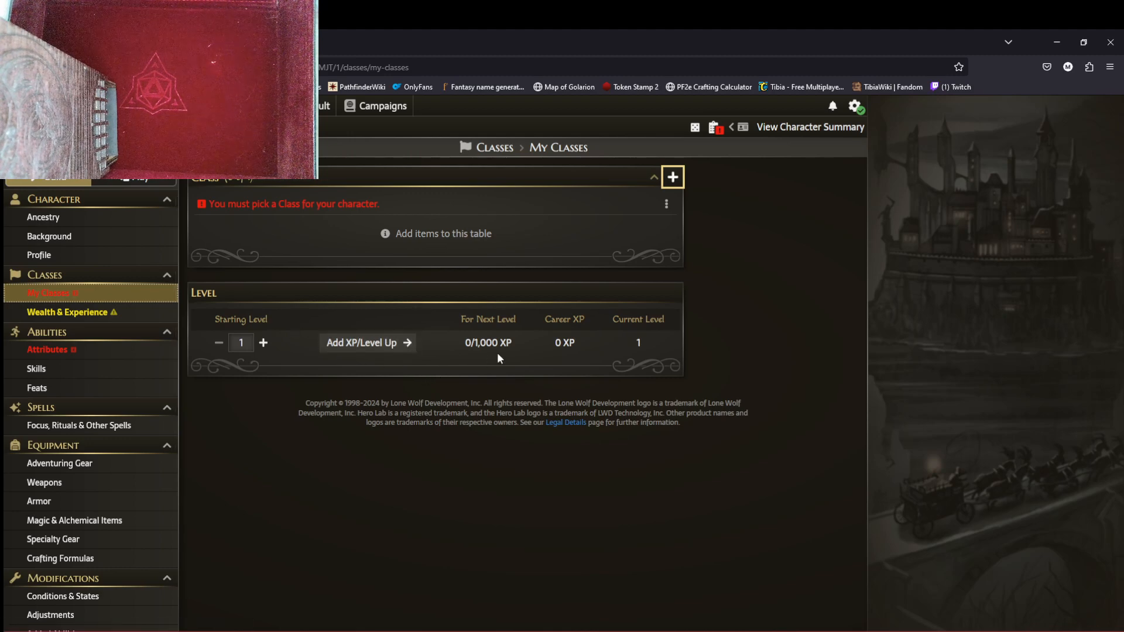
pyautogui.click(672, 176)
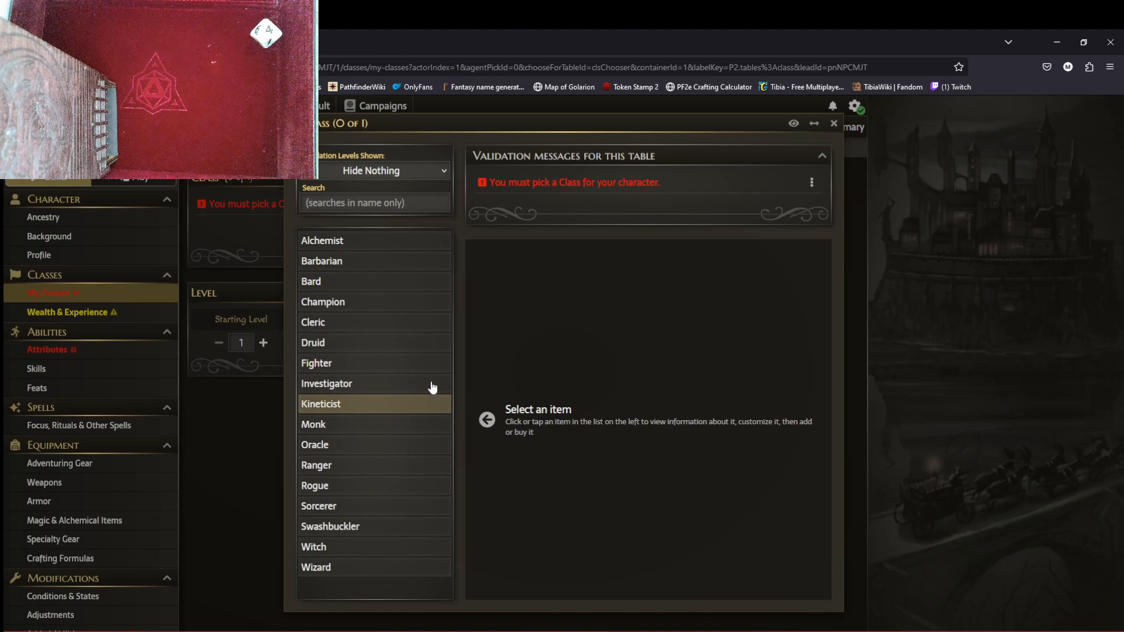
pyautogui.click(431, 364)
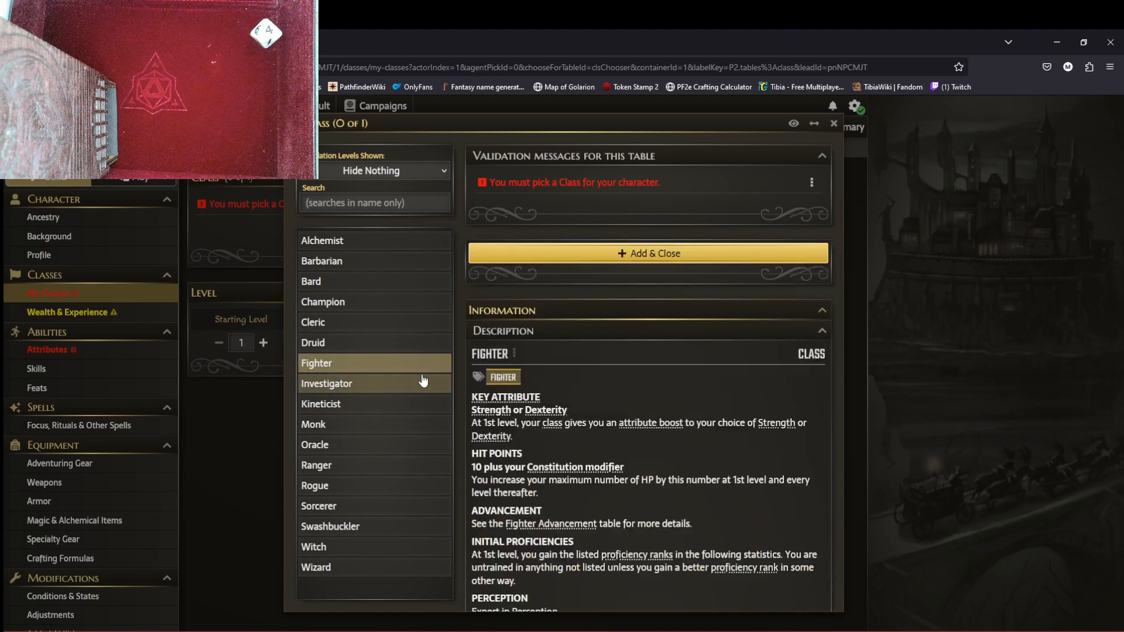
pyautogui.click(683, 254)
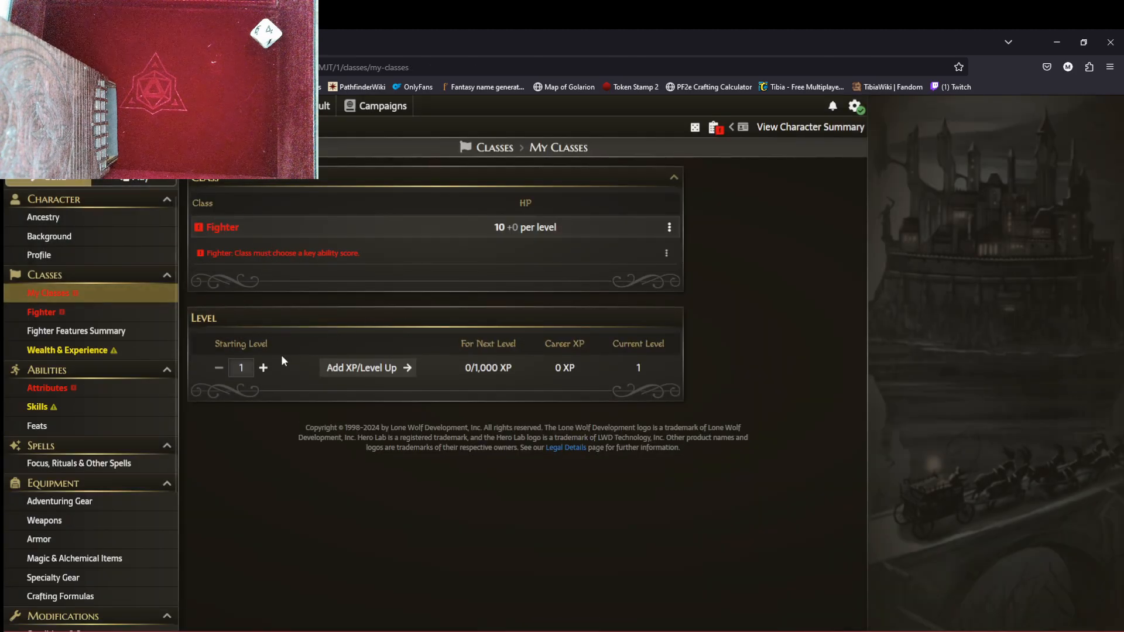
# Step: Examine the Fighter class entry's details and the options for its key ability validation message, then close them
pyautogui.click(669, 228)
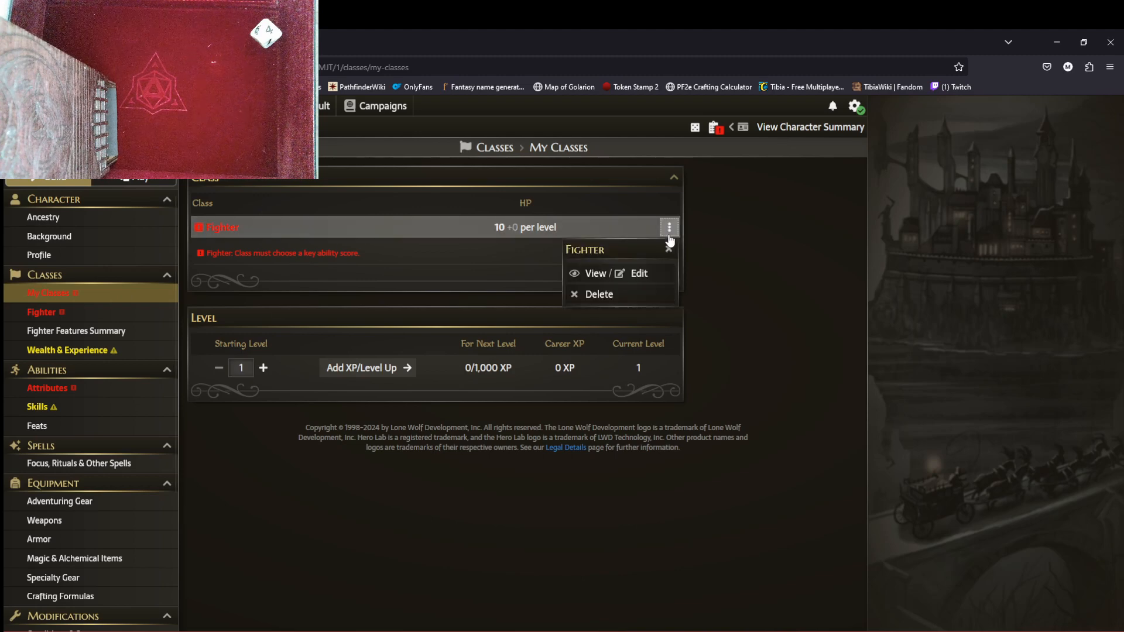
pyautogui.click(596, 273)
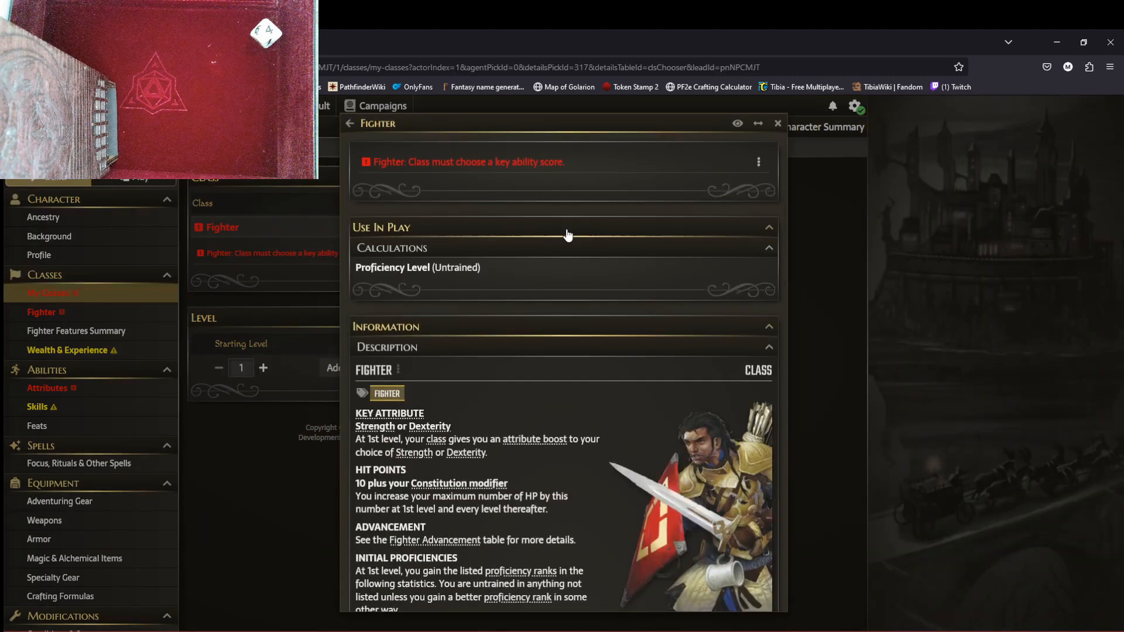
pyautogui.click(758, 162)
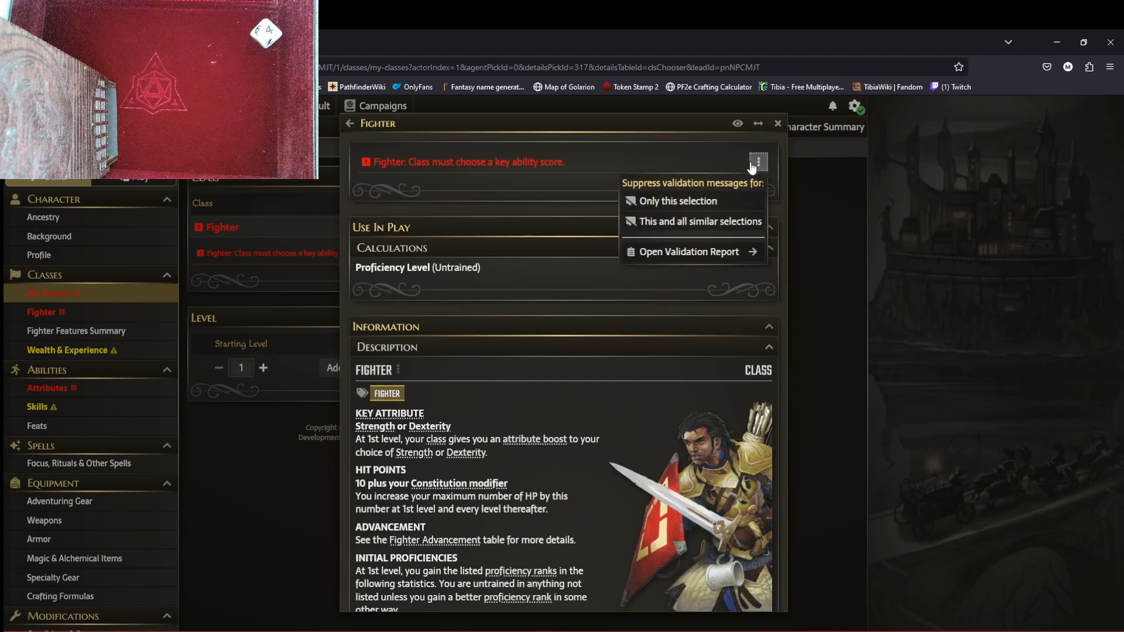
pyautogui.click(782, 145)
pyautogui.click(782, 145)
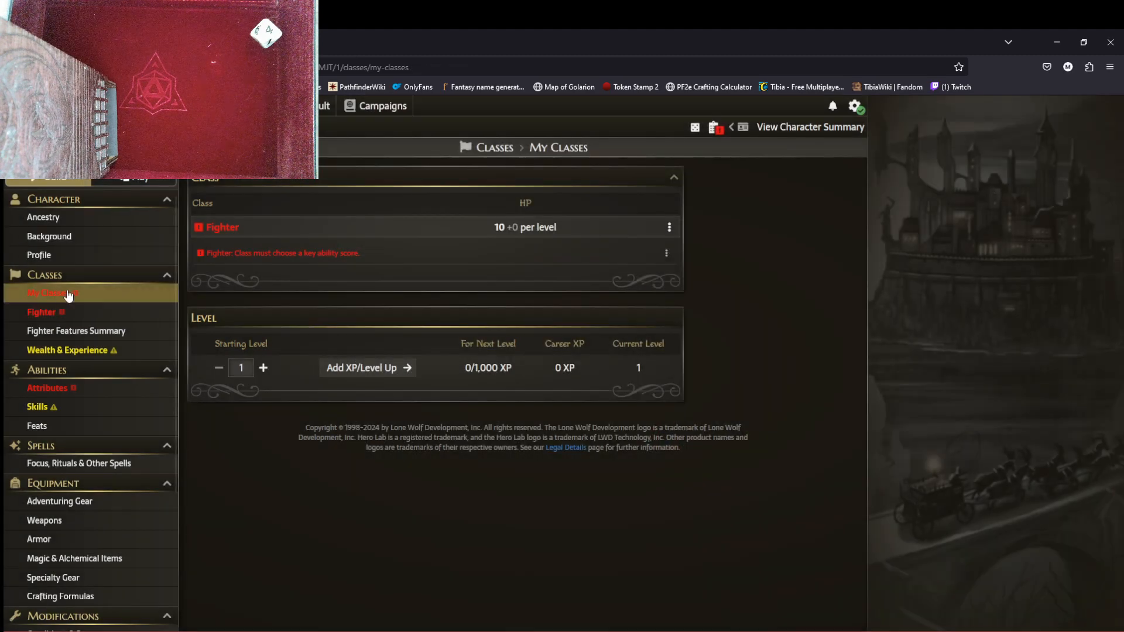
# Step: Set the Fighter class's key attribute to Strength
pyautogui.click(88, 312)
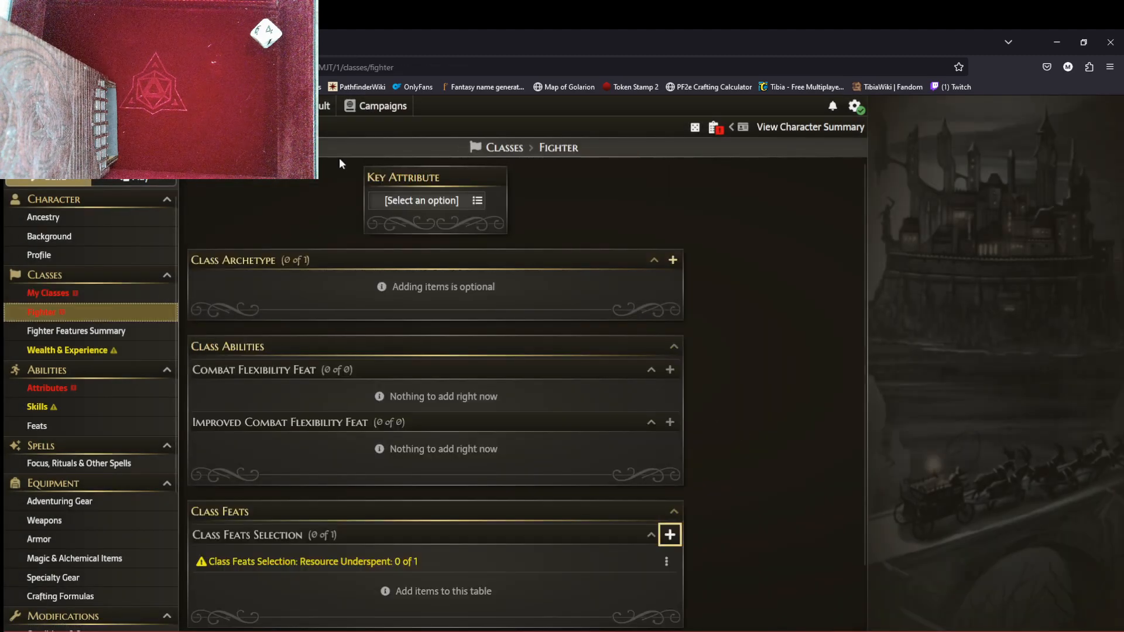
pyautogui.click(468, 201)
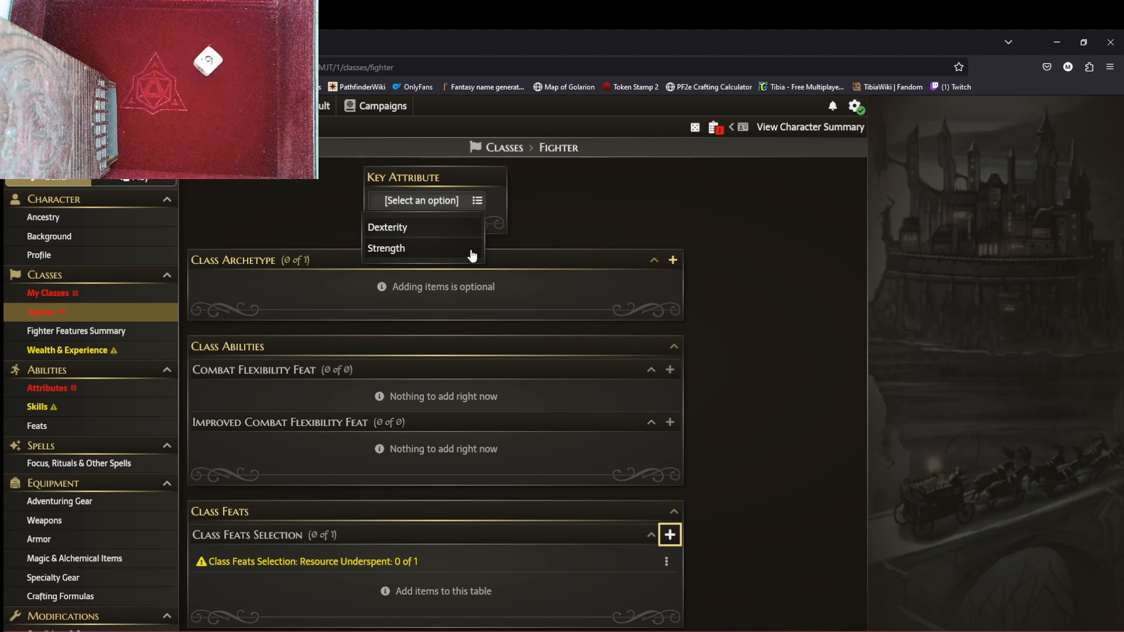
pyautogui.click(448, 249)
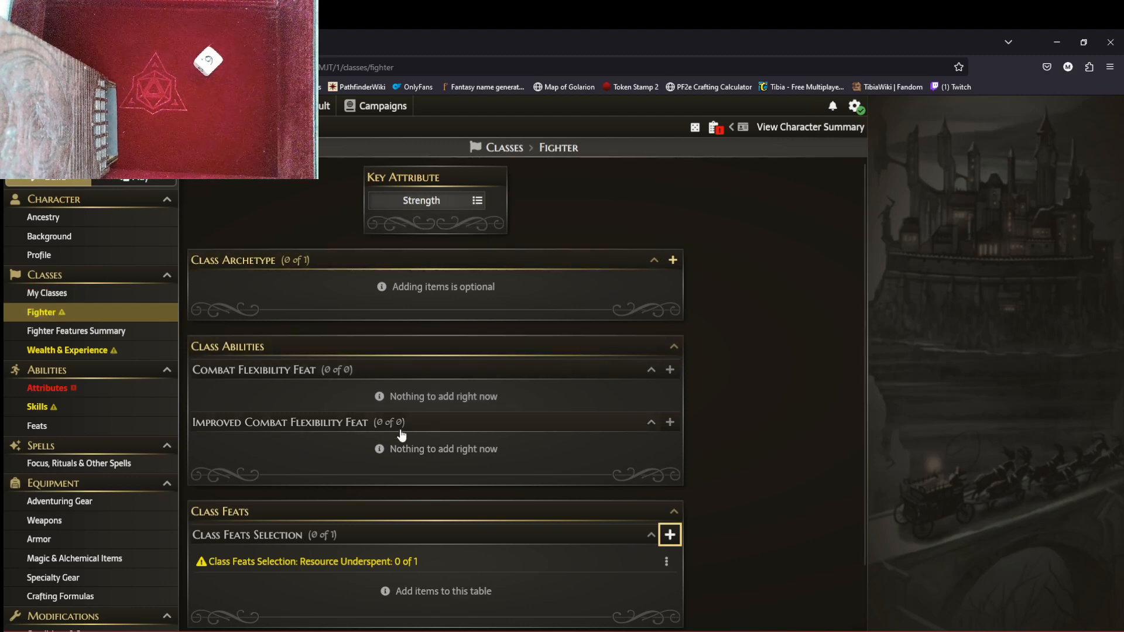
# Step: Review the 1st-level Fighter feats, including Everstand Stance, and add Reactive Shield as the class feat
pyautogui.scroll(-1, 402, 438)
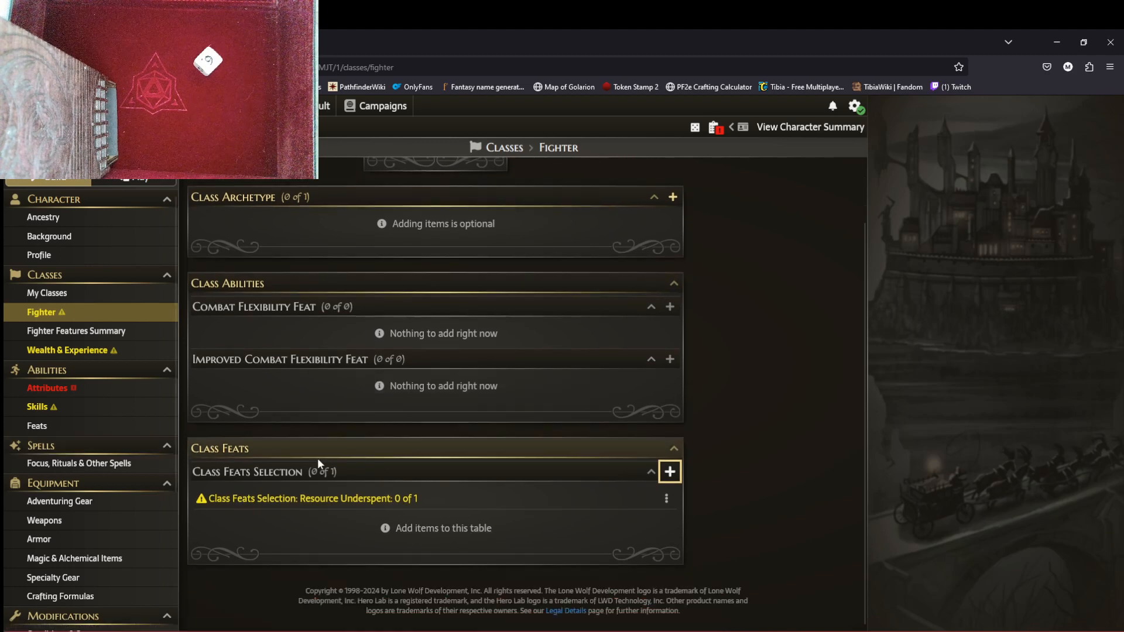
pyautogui.click(670, 472)
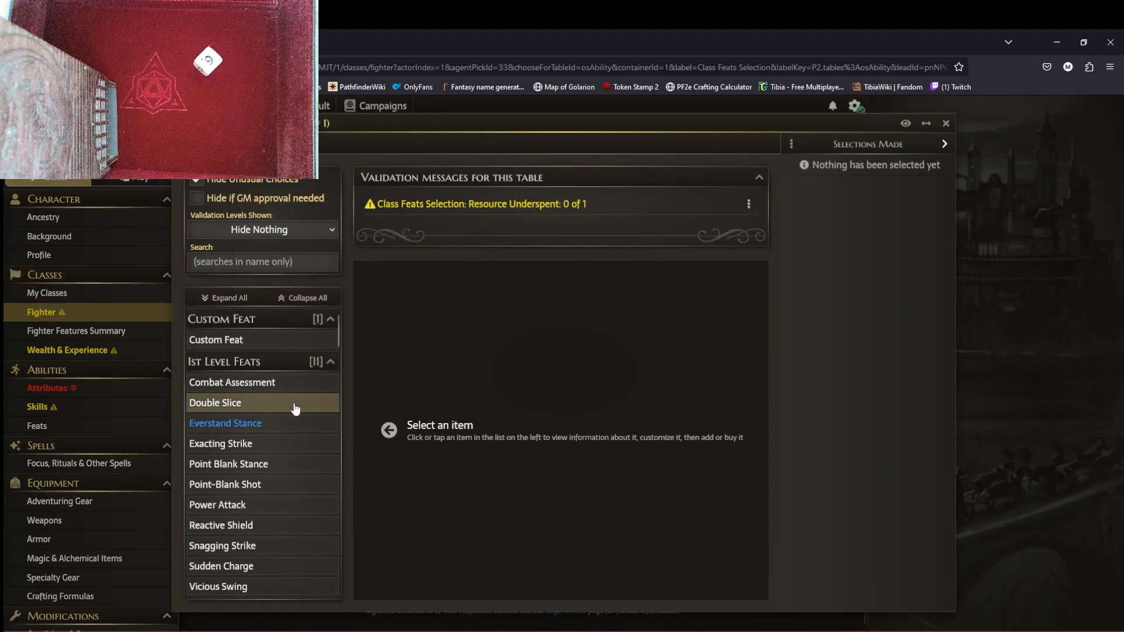
pyautogui.scroll(-3, 295, 421)
pyautogui.scroll(3, 284, 477)
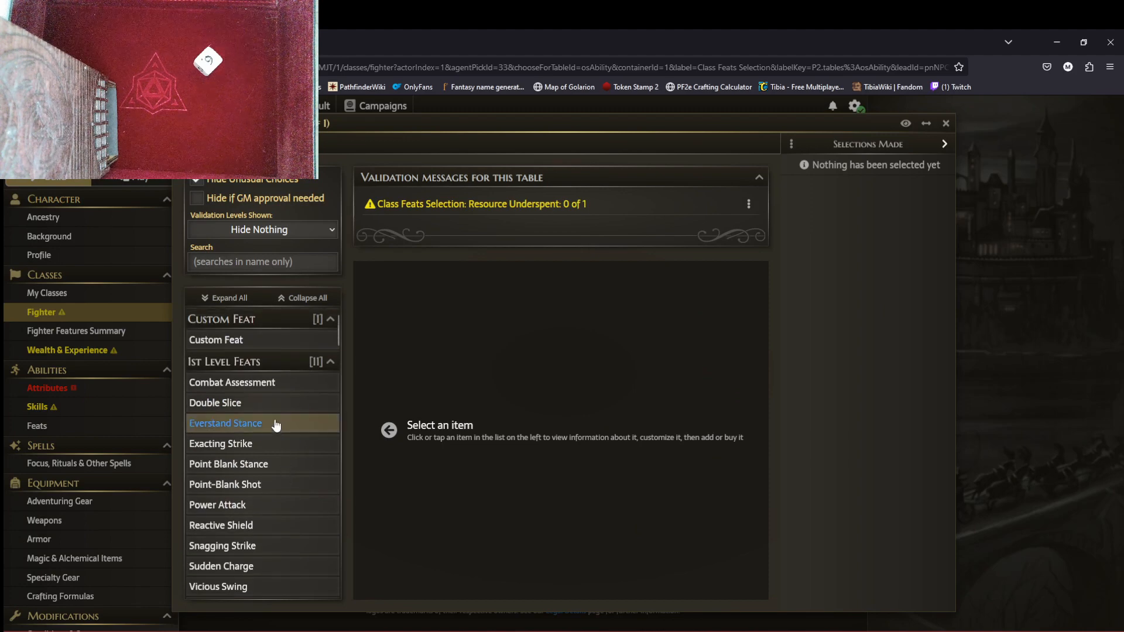
pyautogui.click(319, 425)
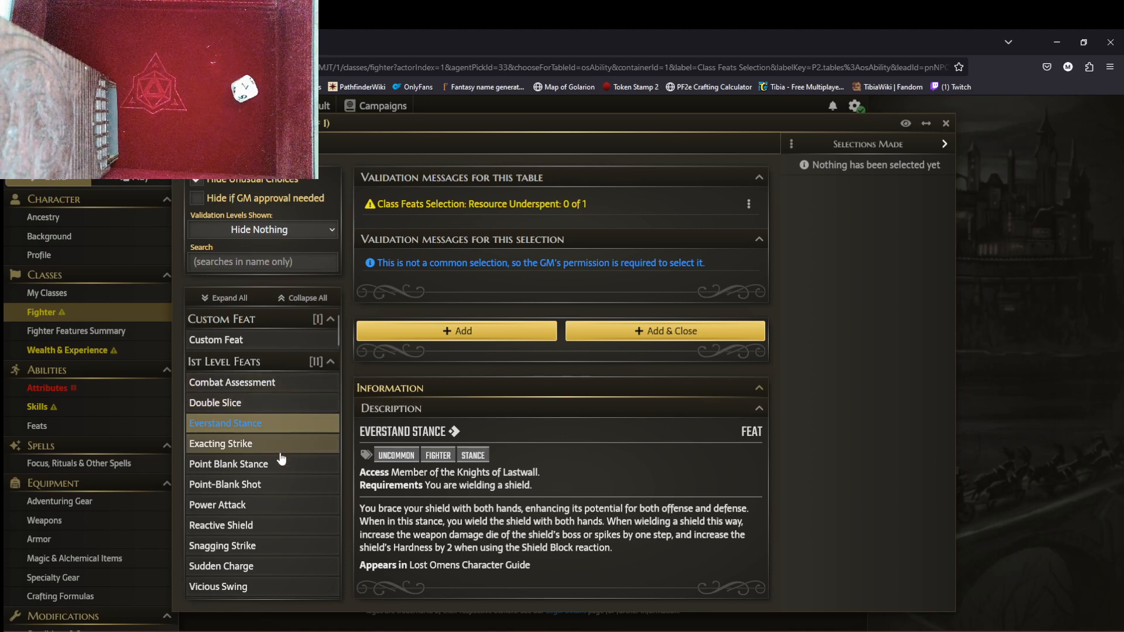
pyautogui.click(332, 525)
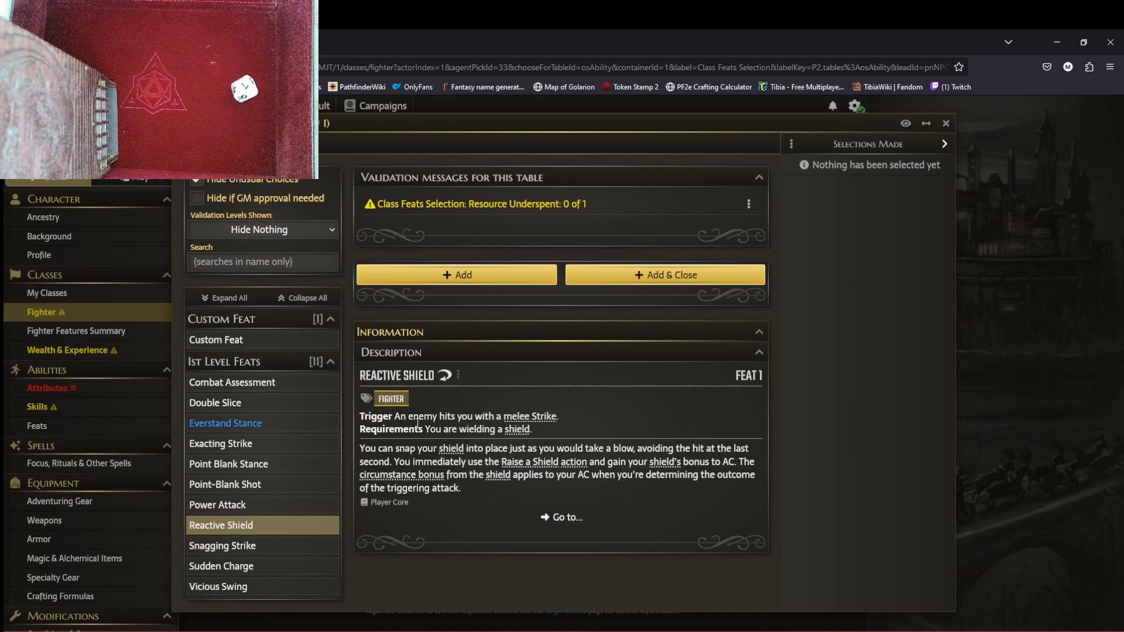
pyautogui.click(674, 276)
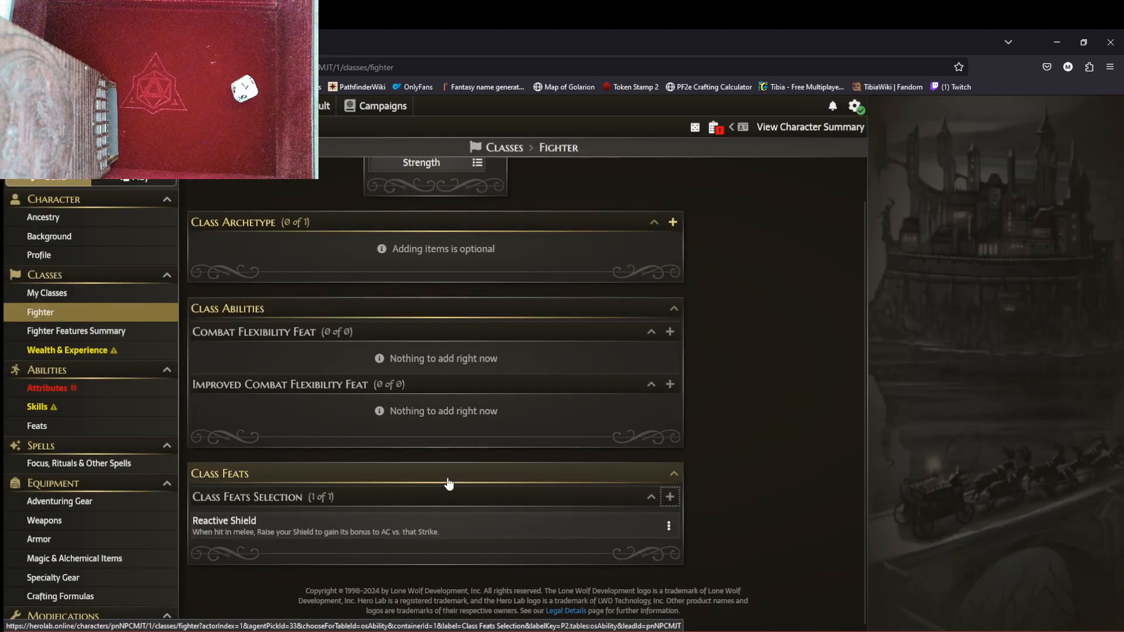
# Step: Adopt the standard starting wealth of 15 gp for the character
pyautogui.click(150, 352)
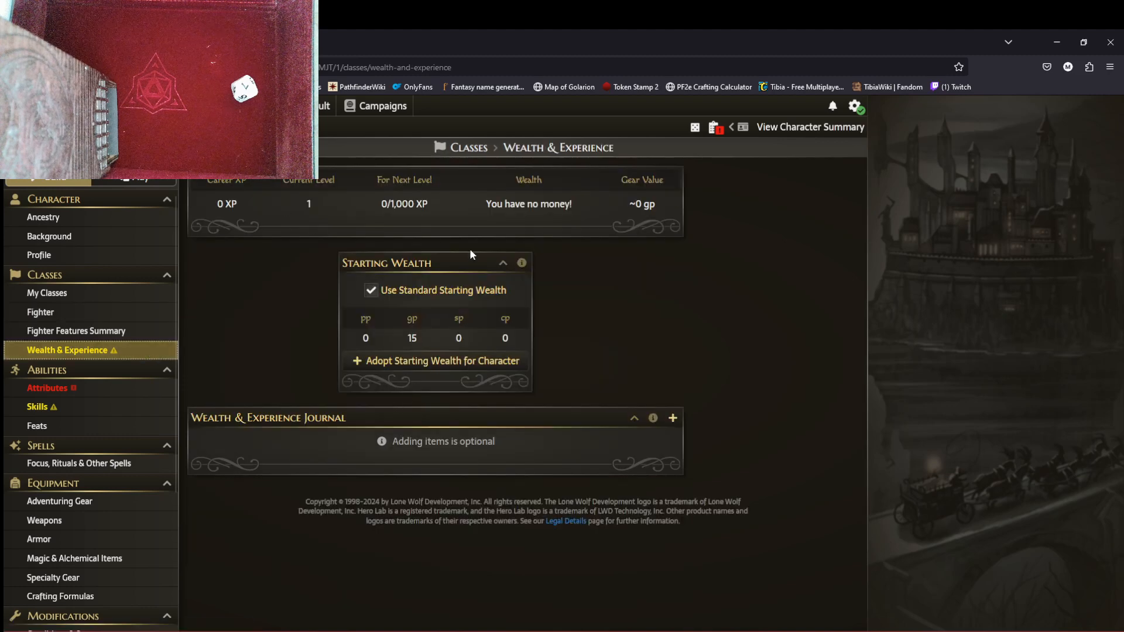
pyautogui.click(441, 361)
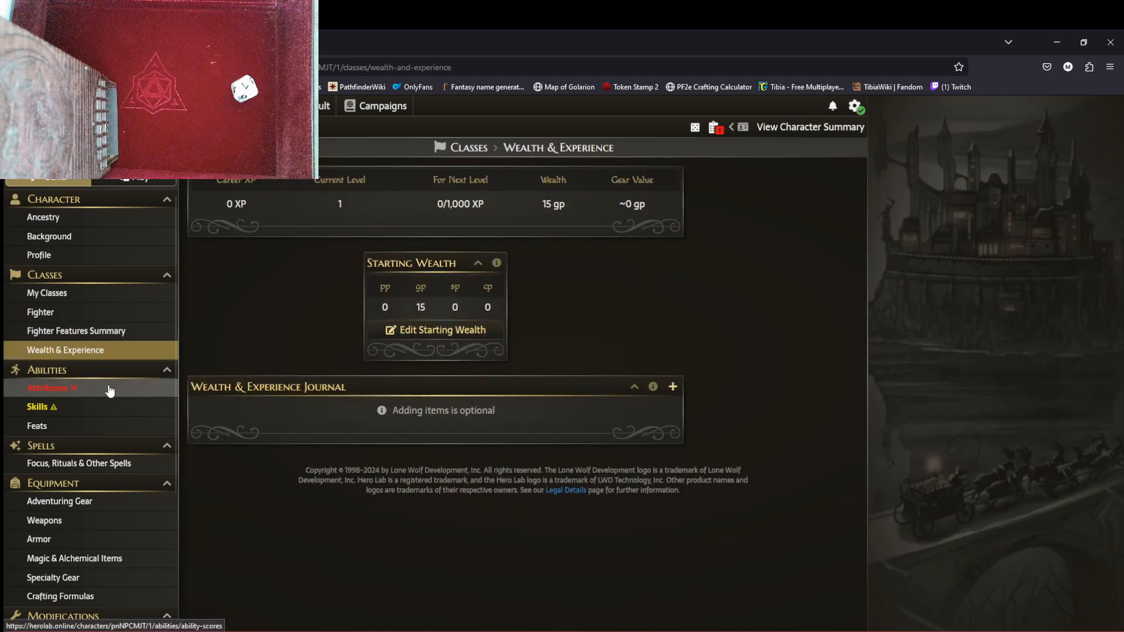
# Step: Assign the background attribute boosts to Strength and Intelligence, and one 1st-level boost to Strength
pyautogui.click(109, 390)
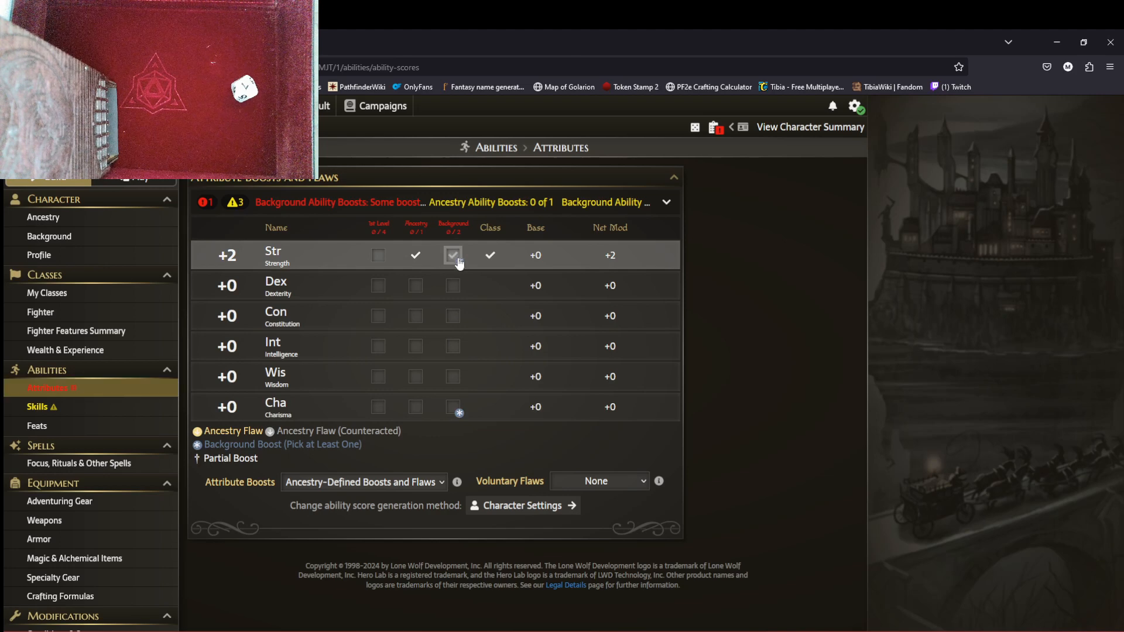
pyautogui.click(458, 262)
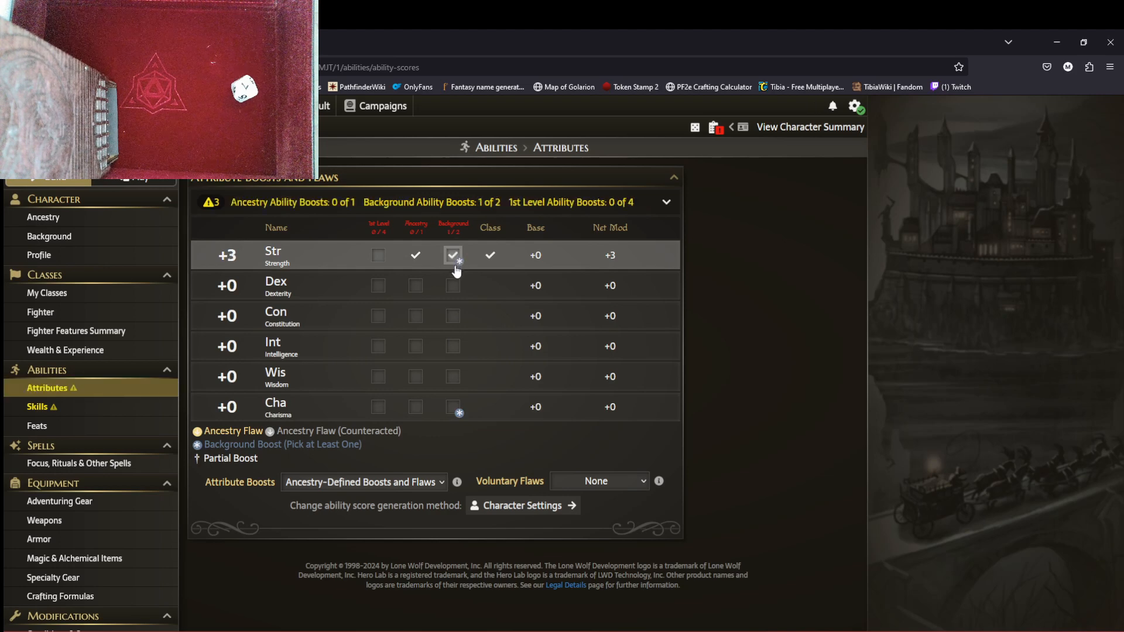
pyautogui.click(378, 258)
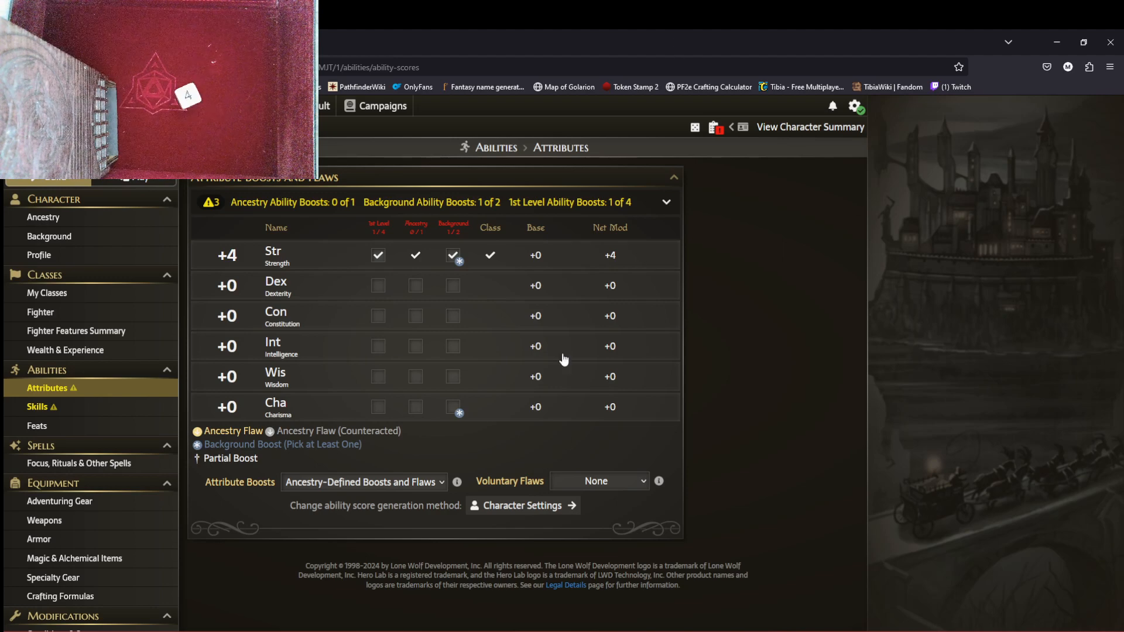
pyautogui.click(456, 352)
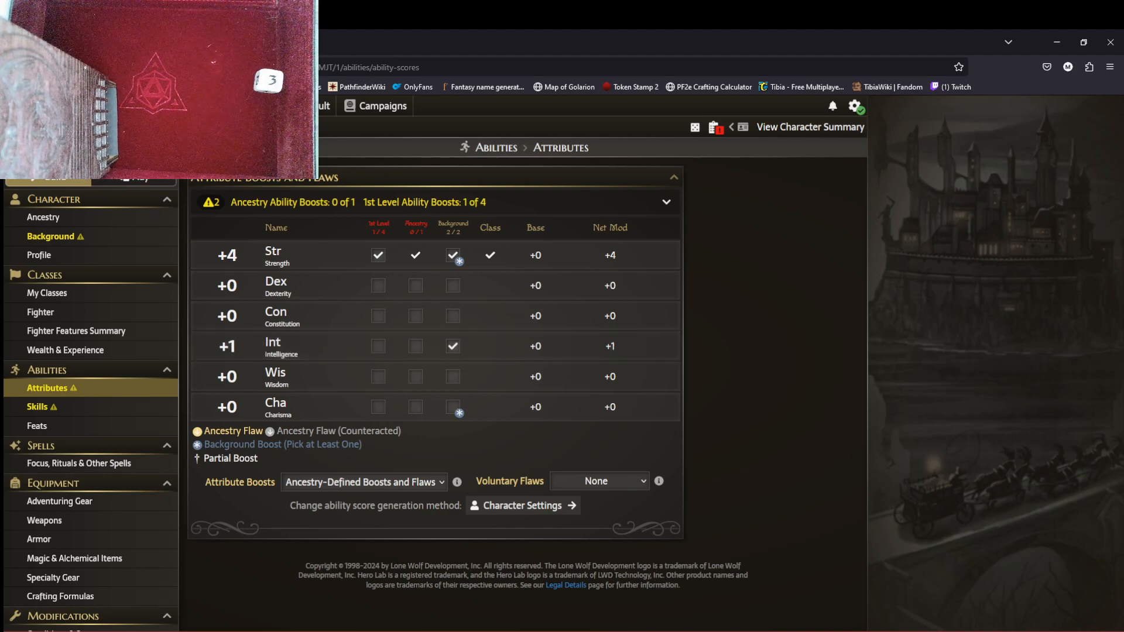
# Step: Assign the free ancestry boost to Constitution and 1st-level boosts to Constitution, Intelligence and Charisma
pyautogui.click(417, 319)
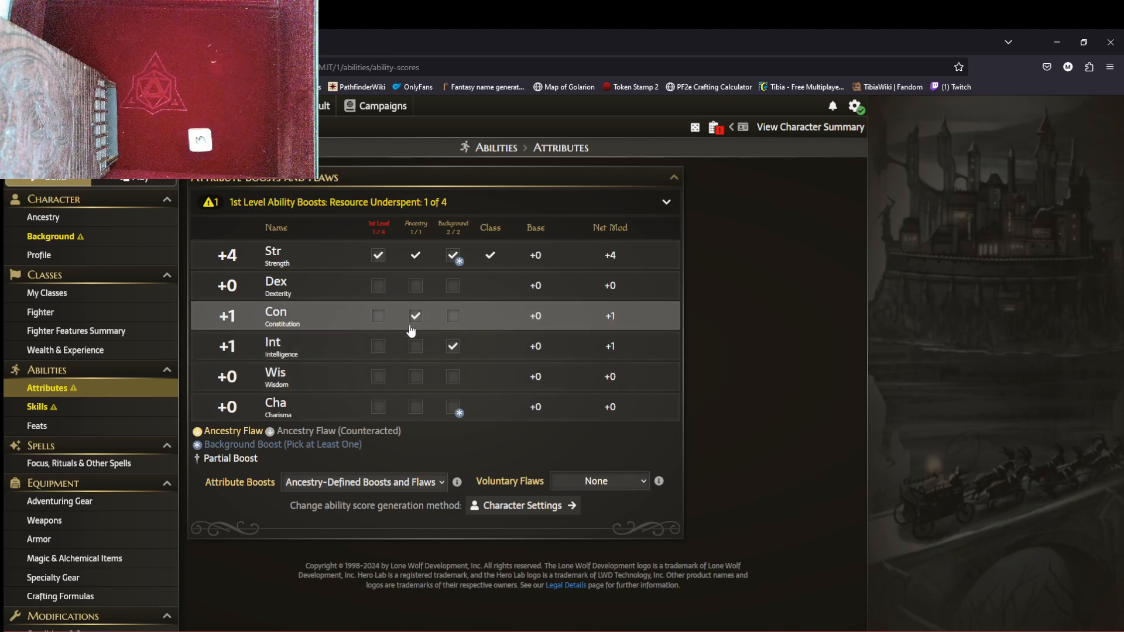
pyautogui.click(378, 316)
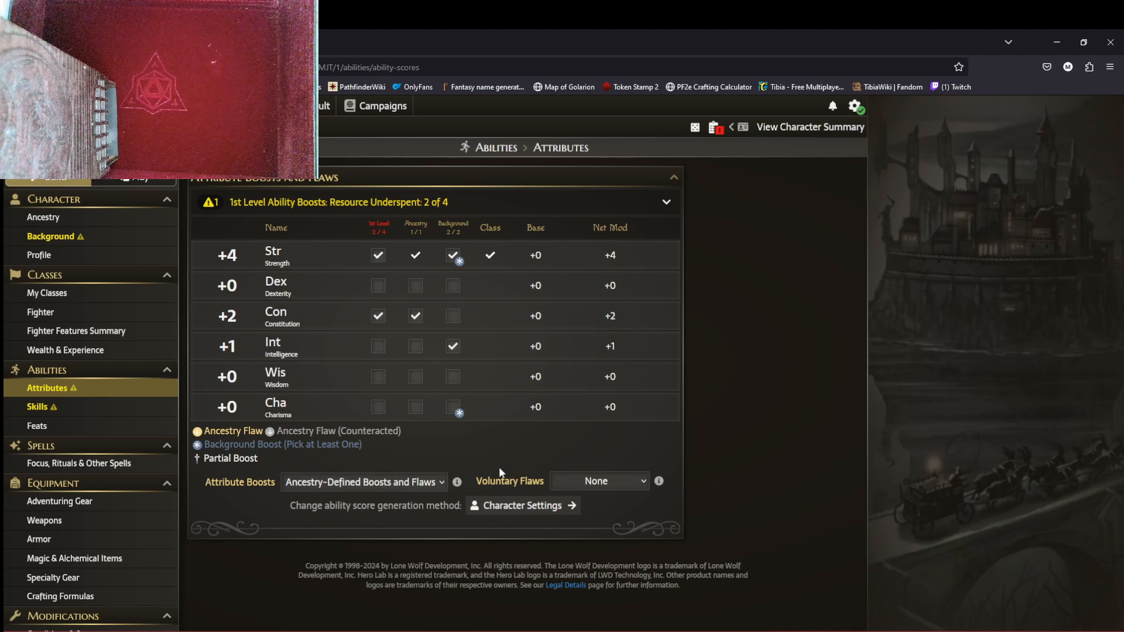
pyautogui.click(379, 346)
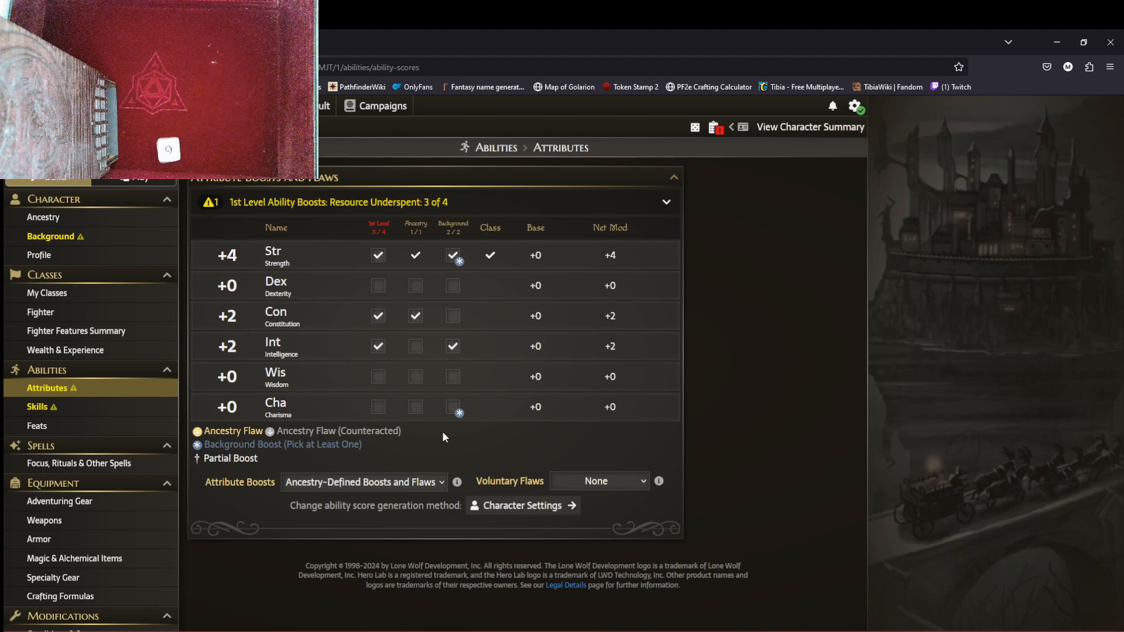
pyautogui.click(379, 408)
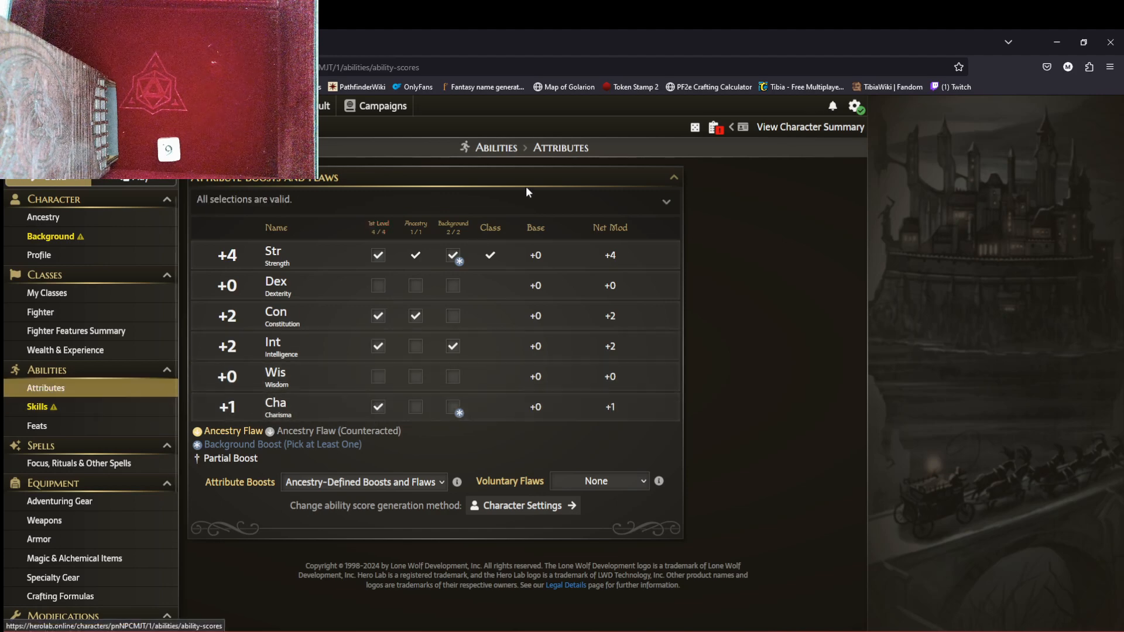
# Step: Review the skills list and train Athletics and Crafting with the Fighter skill selections
pyautogui.click(111, 407)
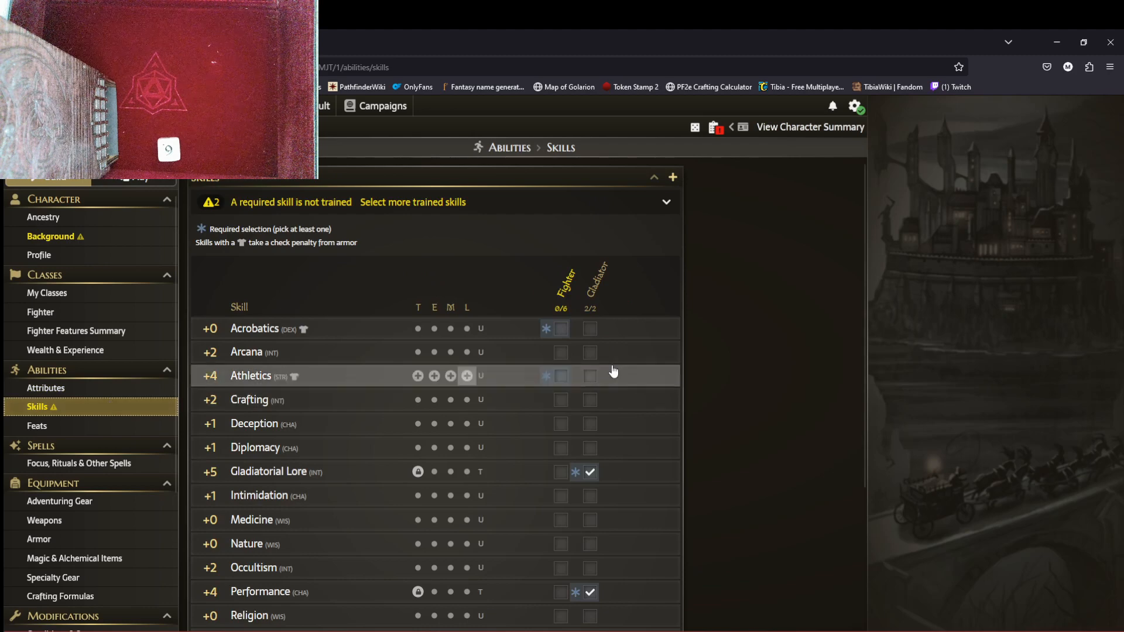
pyautogui.scroll(-2, 630, 367)
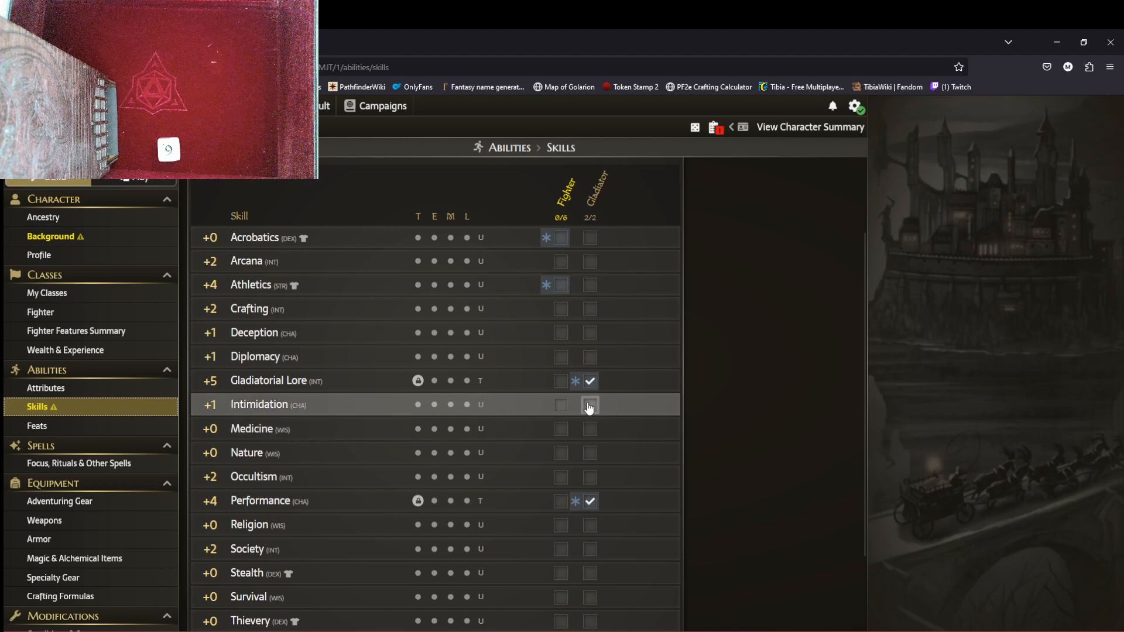
pyautogui.scroll(-2, 618, 483)
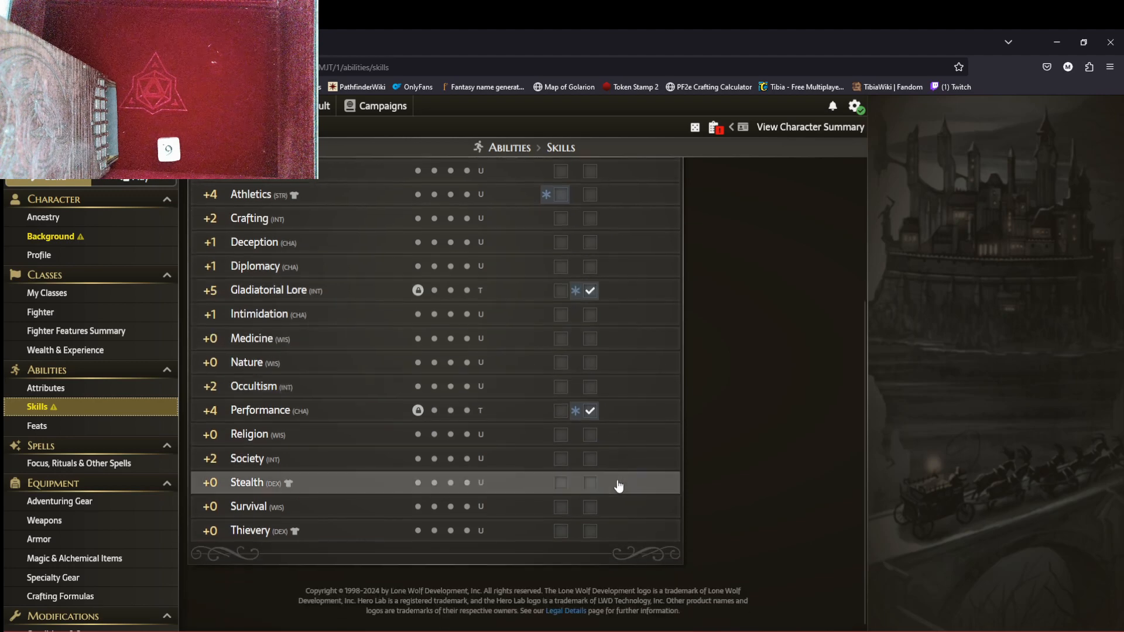
pyautogui.scroll(4, 616, 485)
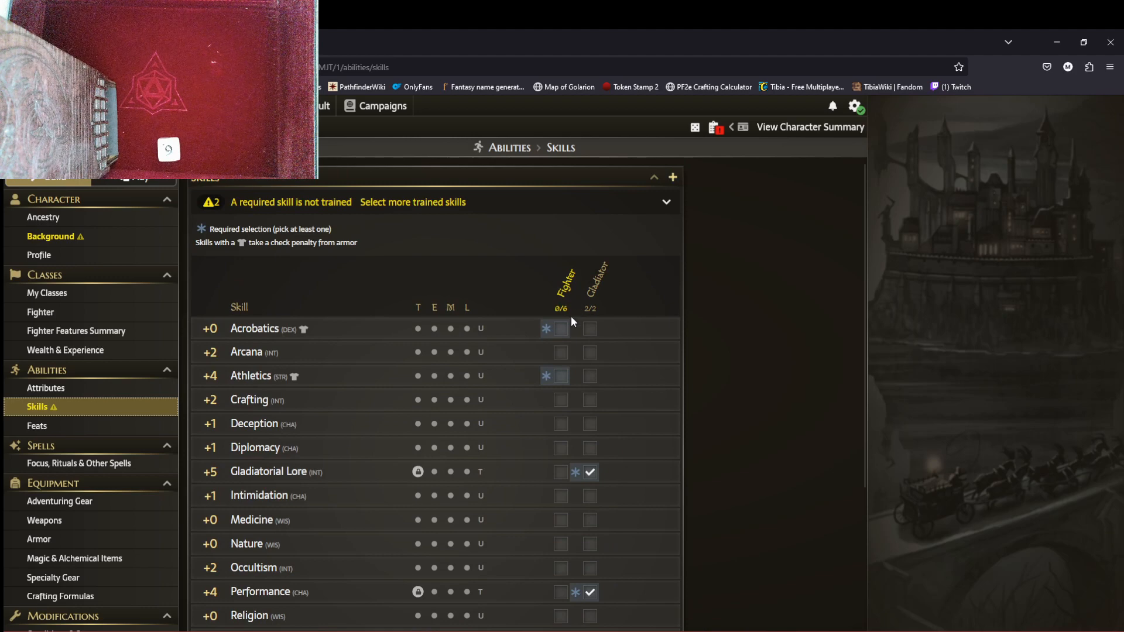
pyautogui.scroll(-2, 571, 319)
pyautogui.click(561, 285)
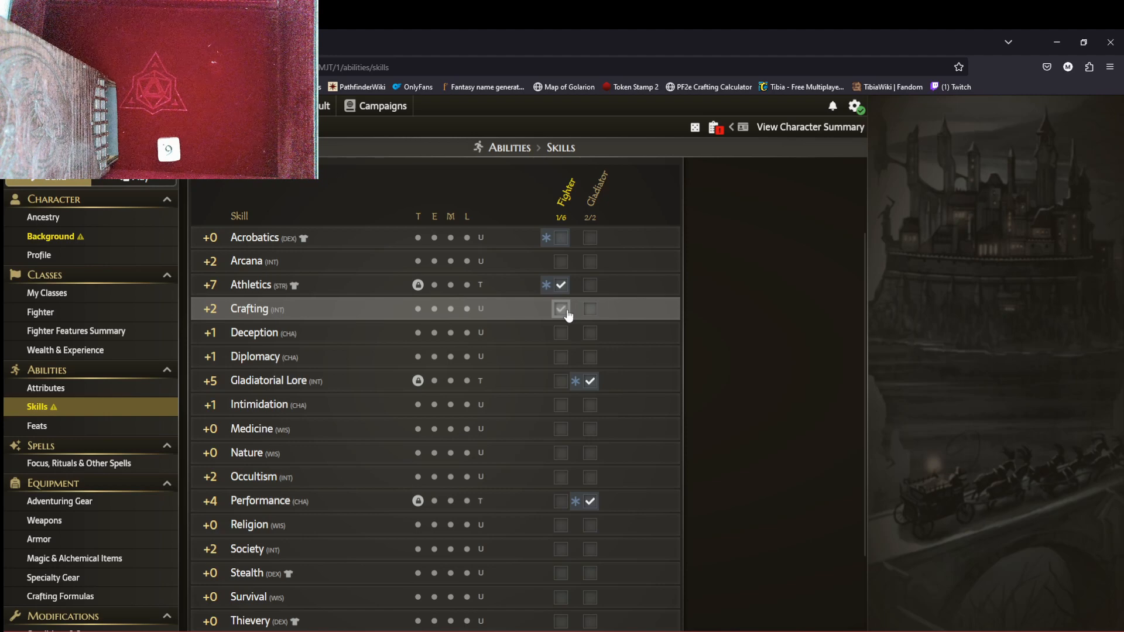
pyautogui.click(568, 315)
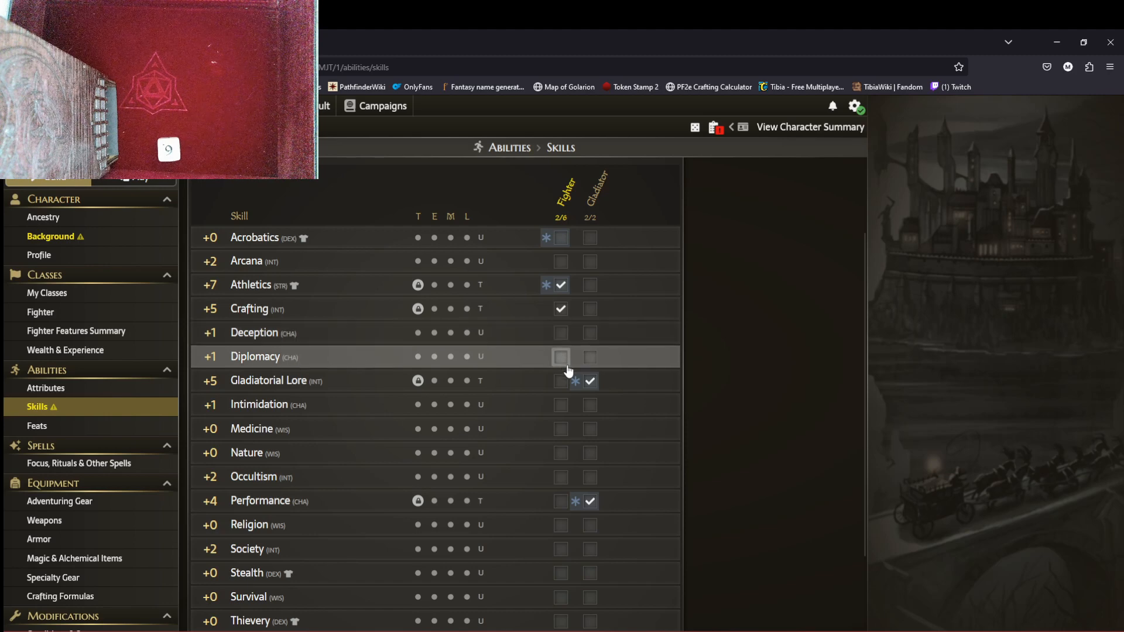
# Step: Look through the remaining untrained skills and train Society as a Fighter skill
pyautogui.scroll(-2, 571, 378)
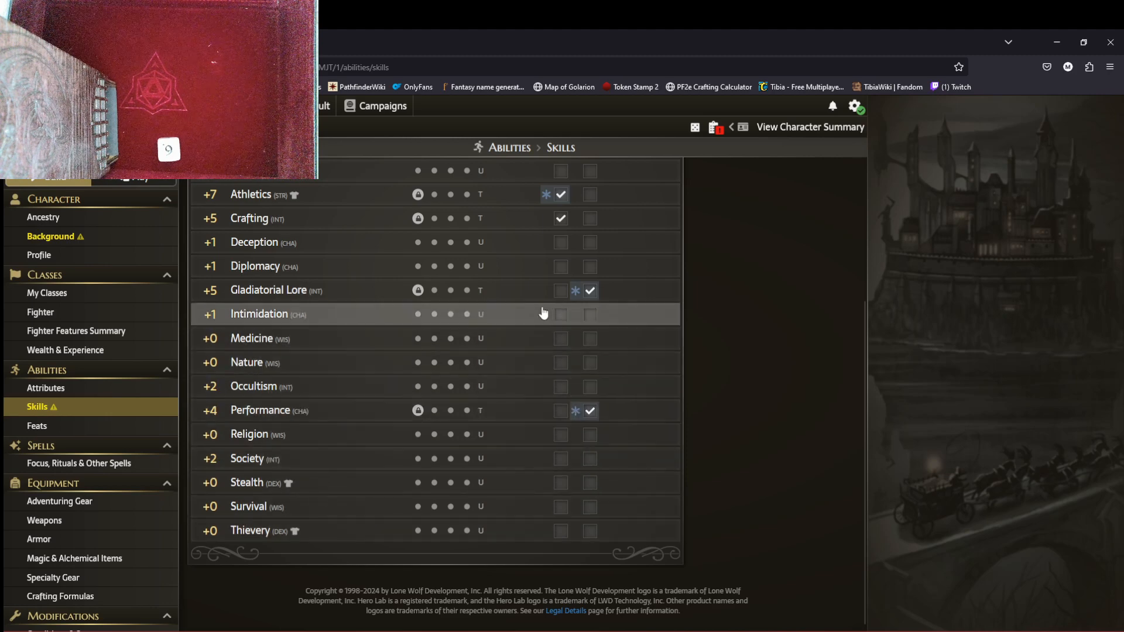
pyautogui.scroll(2, 460, 283)
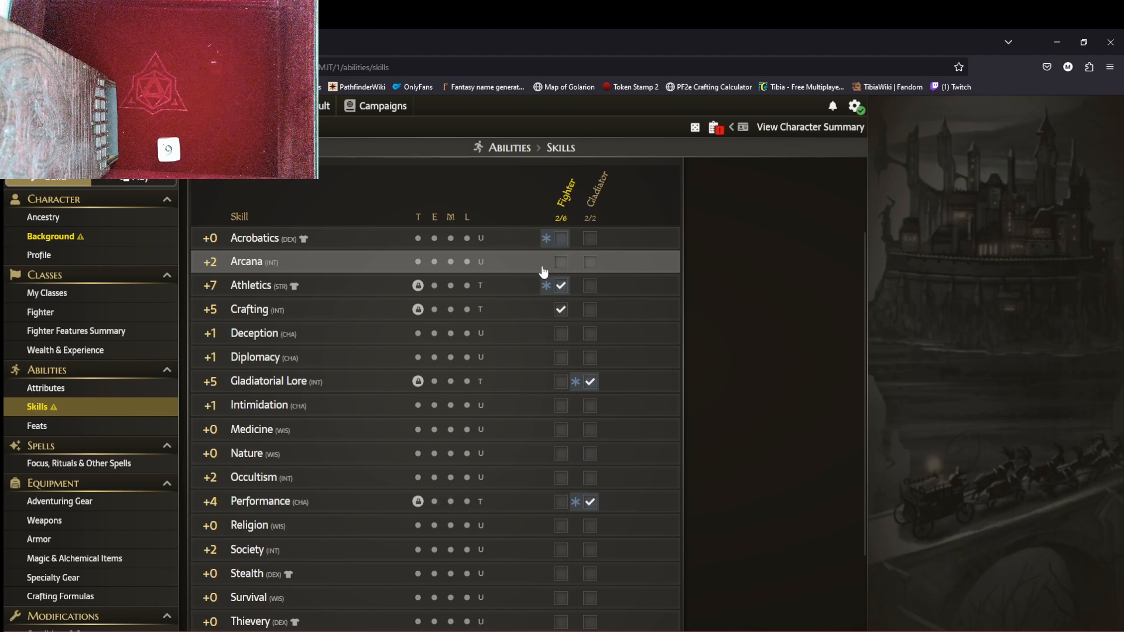
pyautogui.scroll(-2, 543, 275)
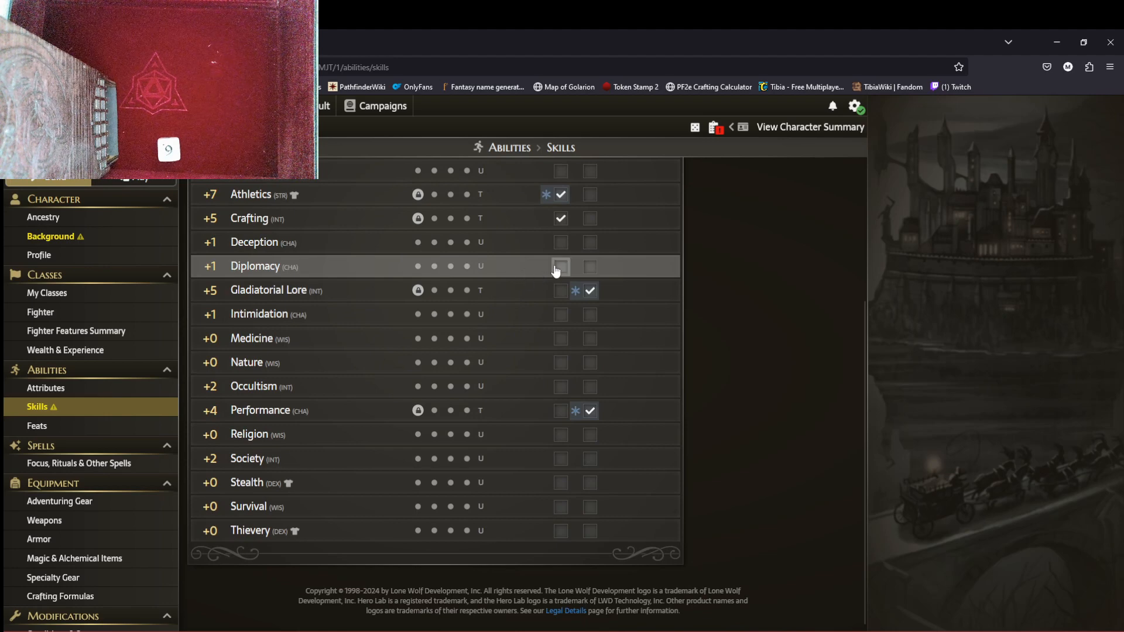
pyautogui.scroll(2, 556, 267)
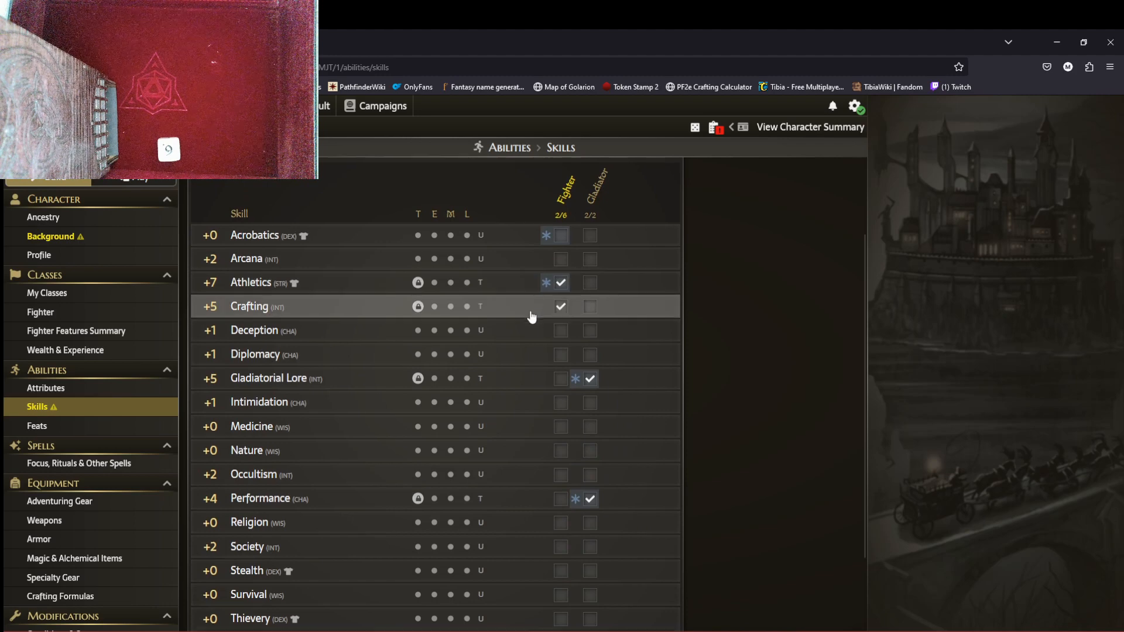
pyautogui.scroll(-2, 498, 305)
pyautogui.scroll(2, 463, 287)
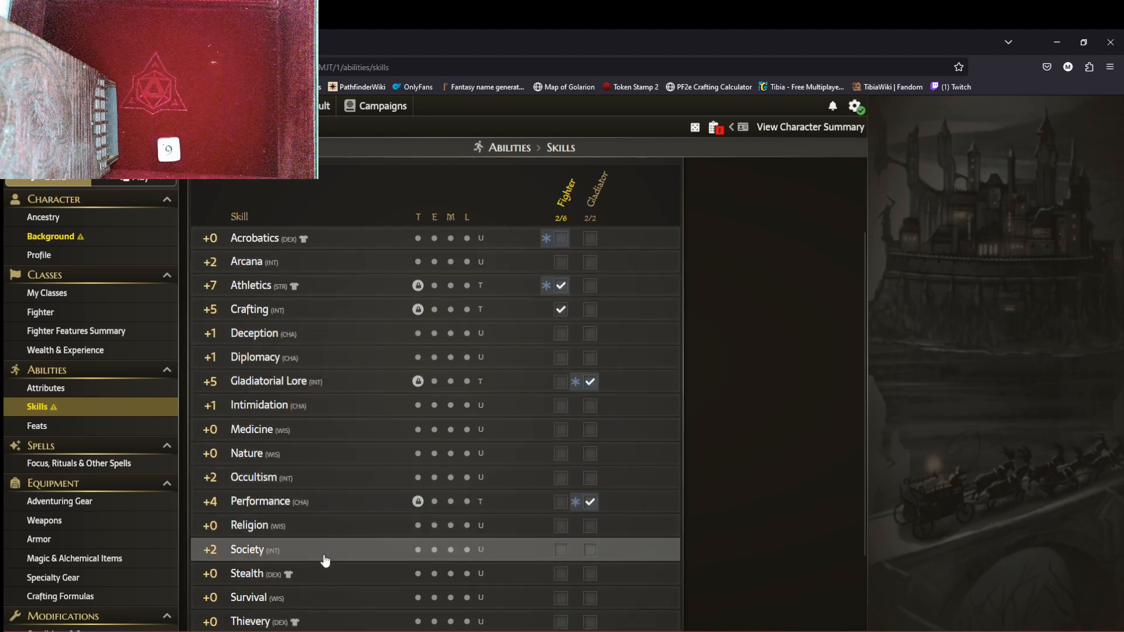
pyautogui.scroll(-2, 323, 559)
pyautogui.scroll(2, 326, 562)
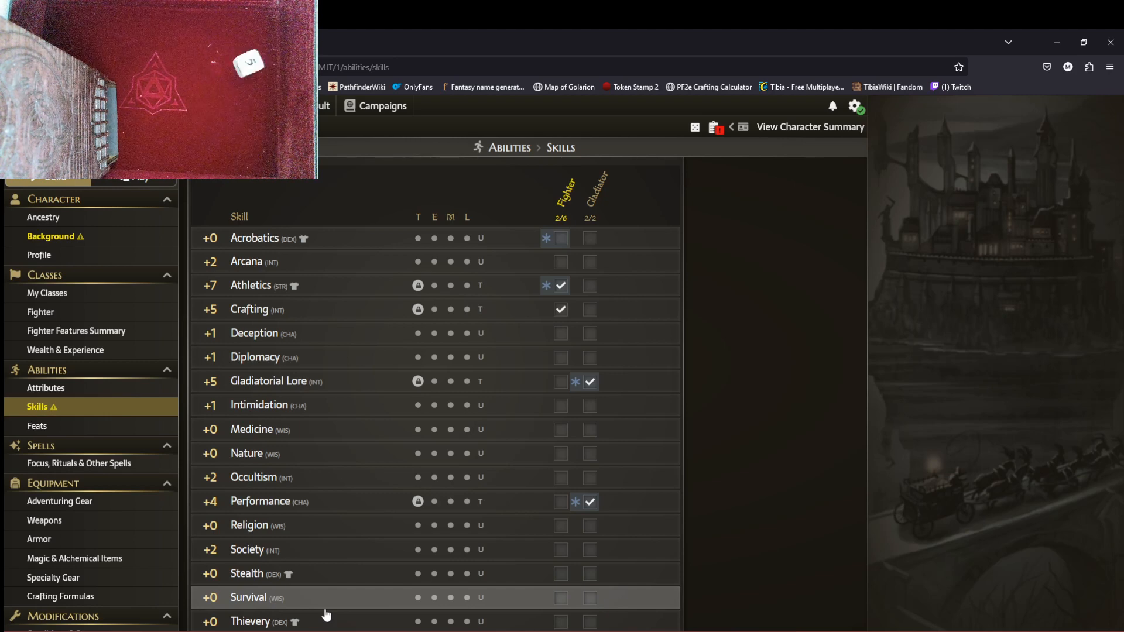
pyautogui.click(561, 550)
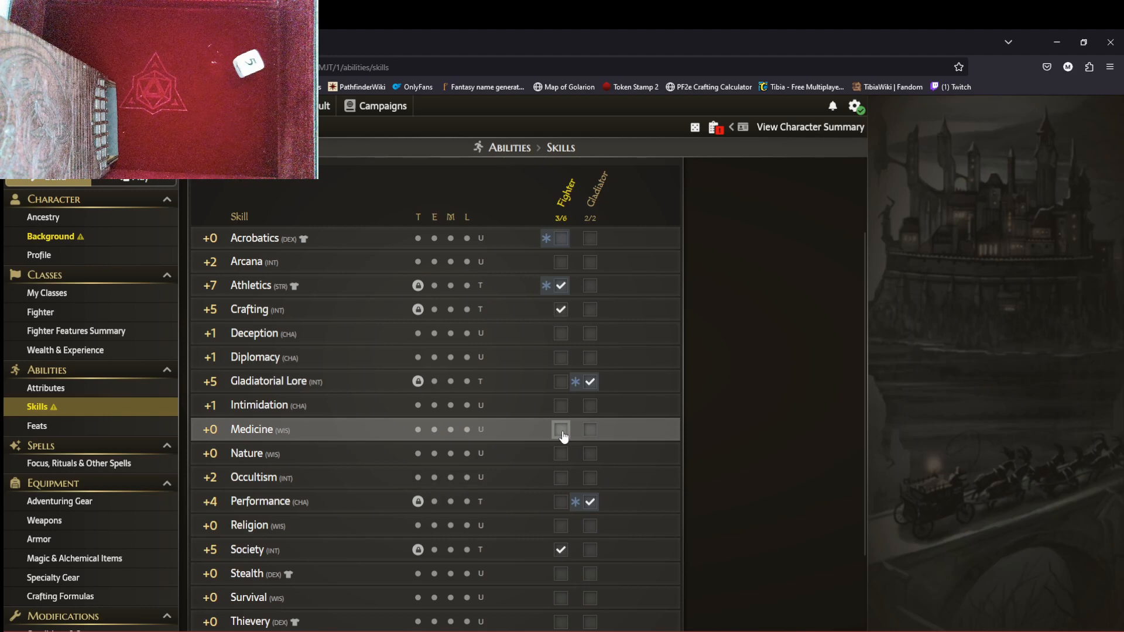
# Step: Train Stealth, Survival and Medicine with the remaining Fighter skill selections
pyautogui.scroll(-3, 563, 436)
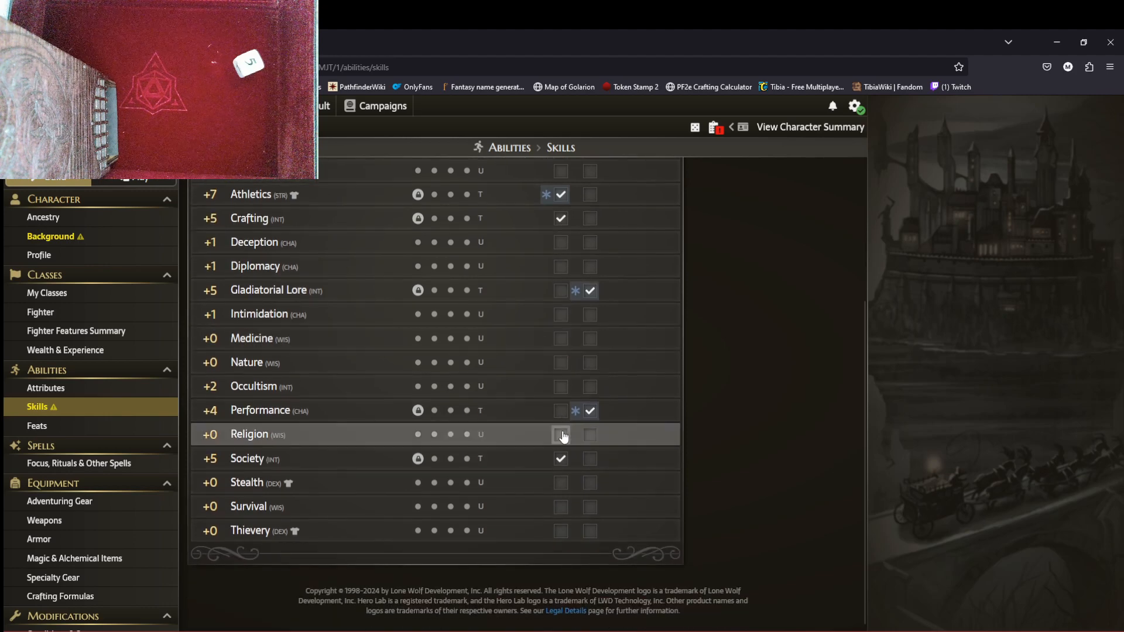
pyautogui.scroll(3, 564, 436)
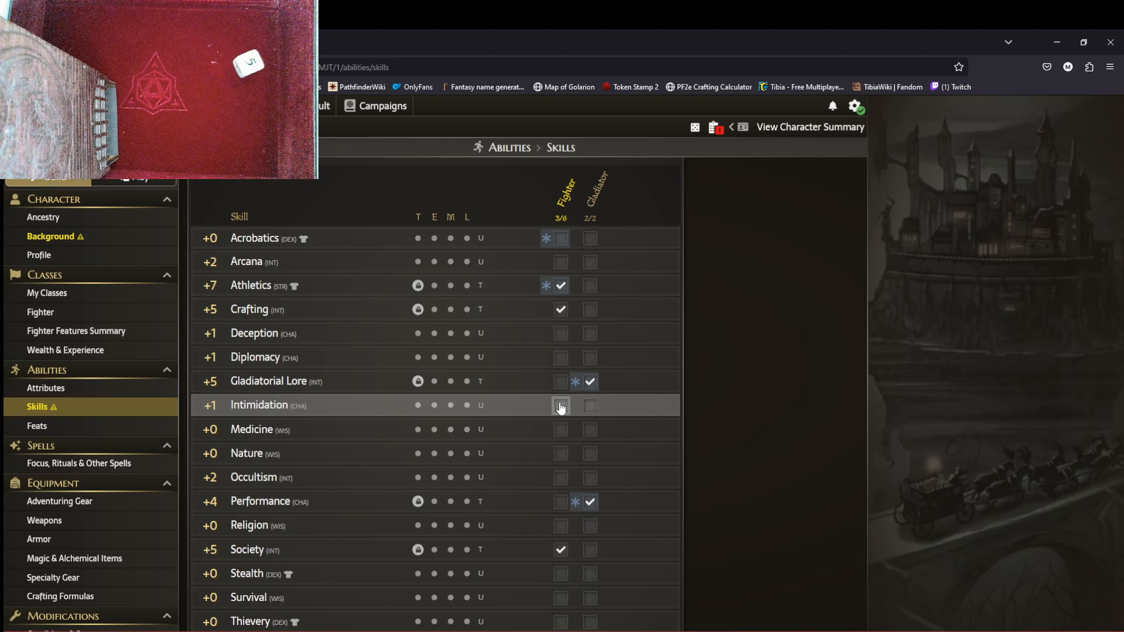
pyautogui.scroll(-2, 561, 408)
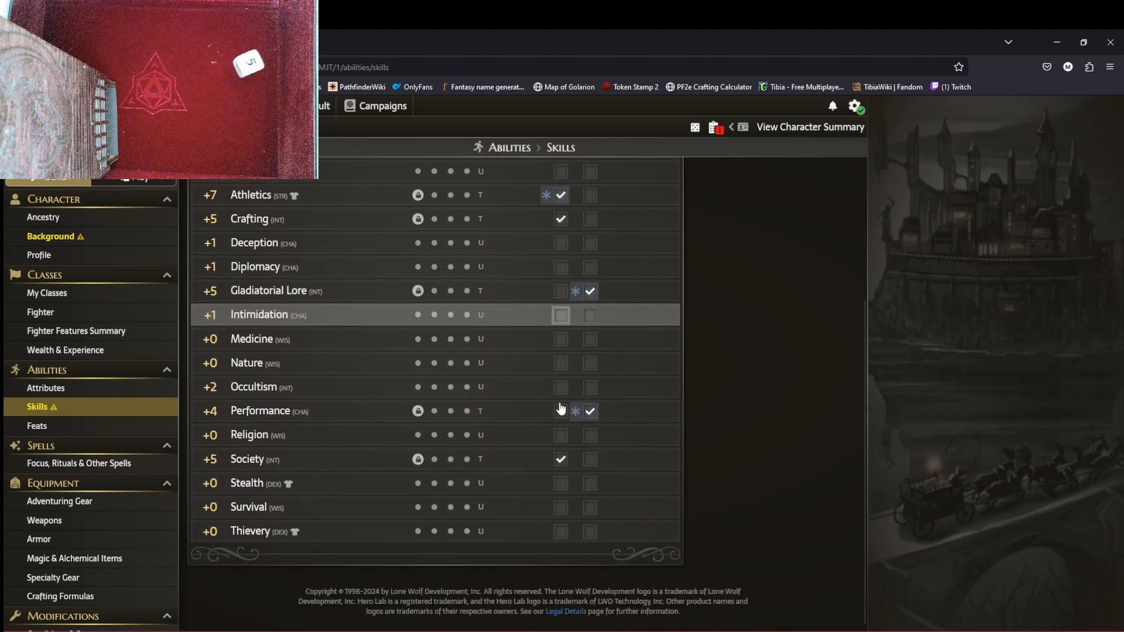
pyautogui.click(566, 490)
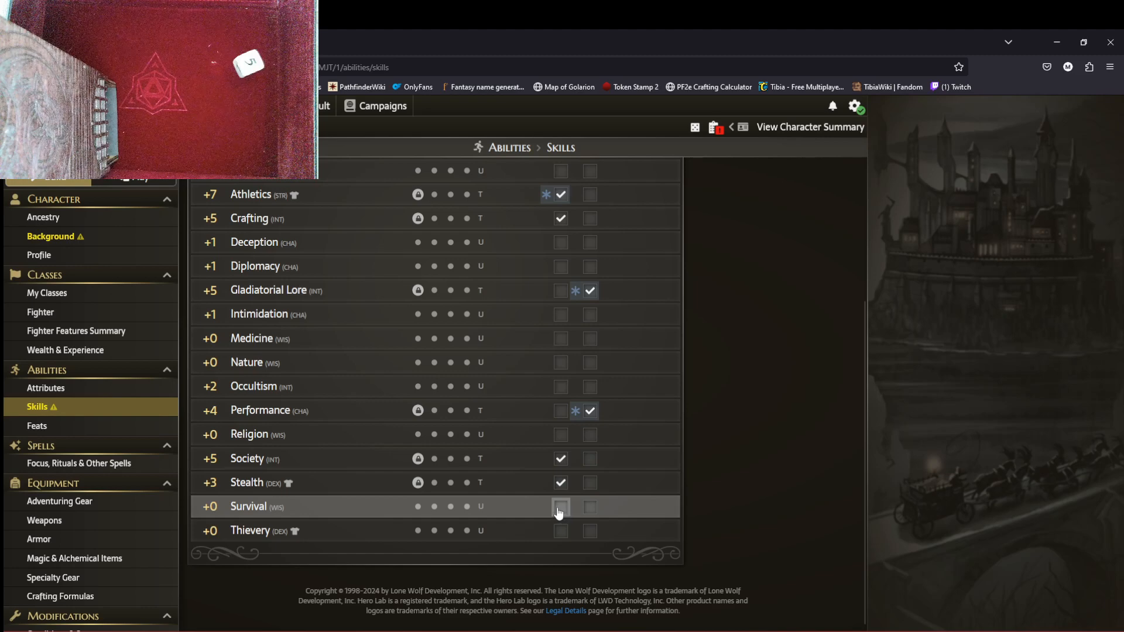
pyautogui.scroll(3, 560, 512)
pyautogui.scroll(-3, 560, 512)
pyautogui.click(561, 508)
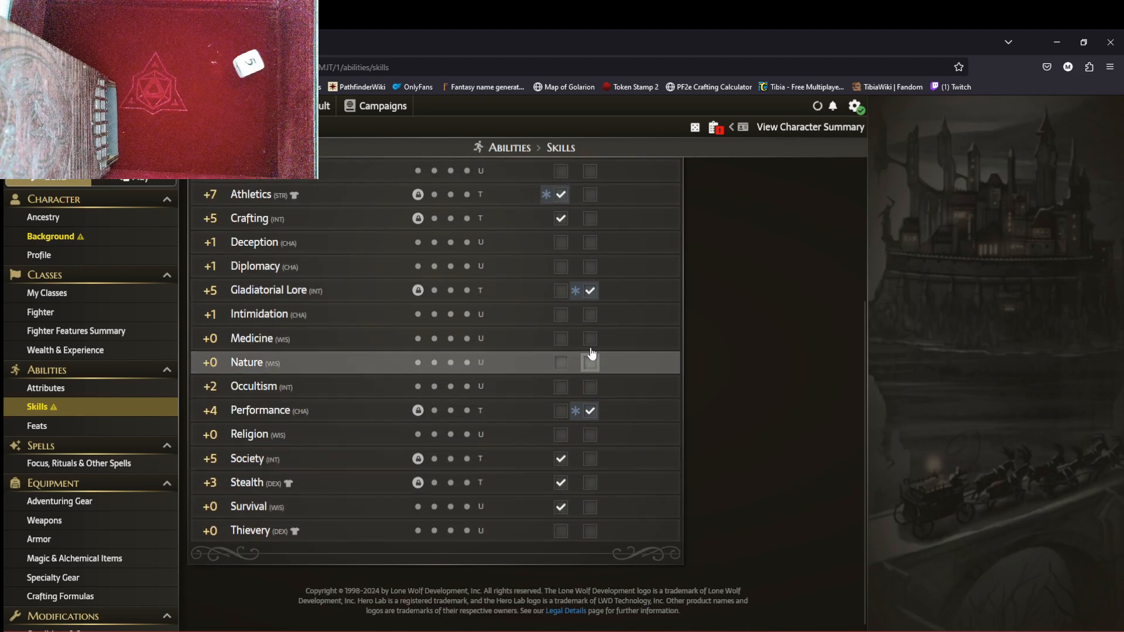
pyautogui.click(561, 340)
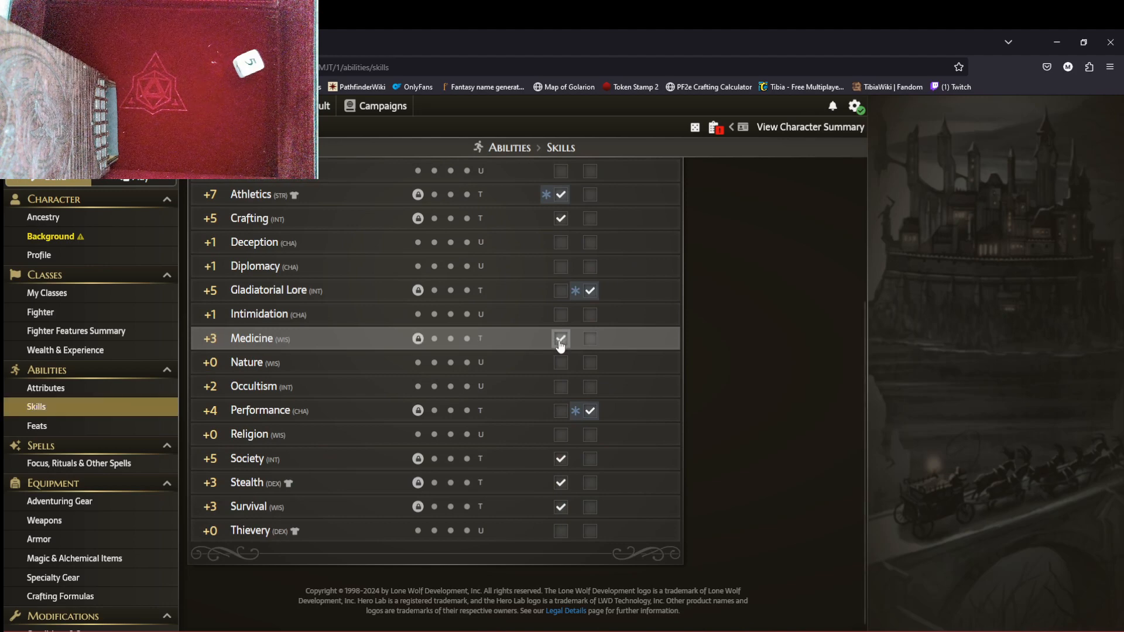
# Step: Train Intimidation in place of Medicine with the Fighter skill selections
pyautogui.click(562, 315)
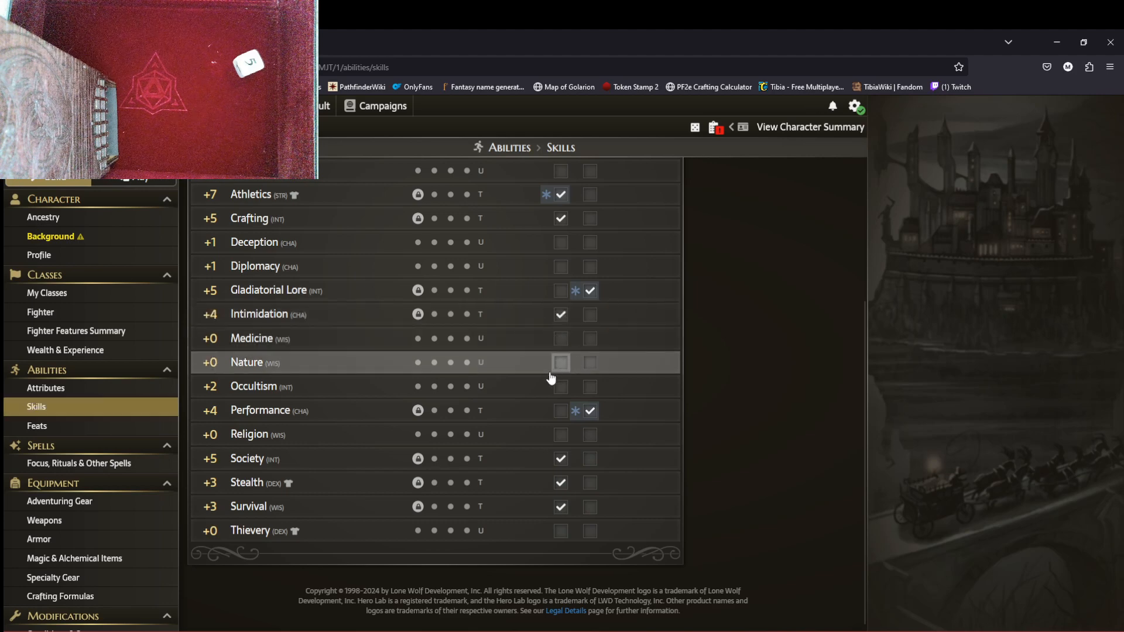
pyautogui.scroll(1, 611, 368)
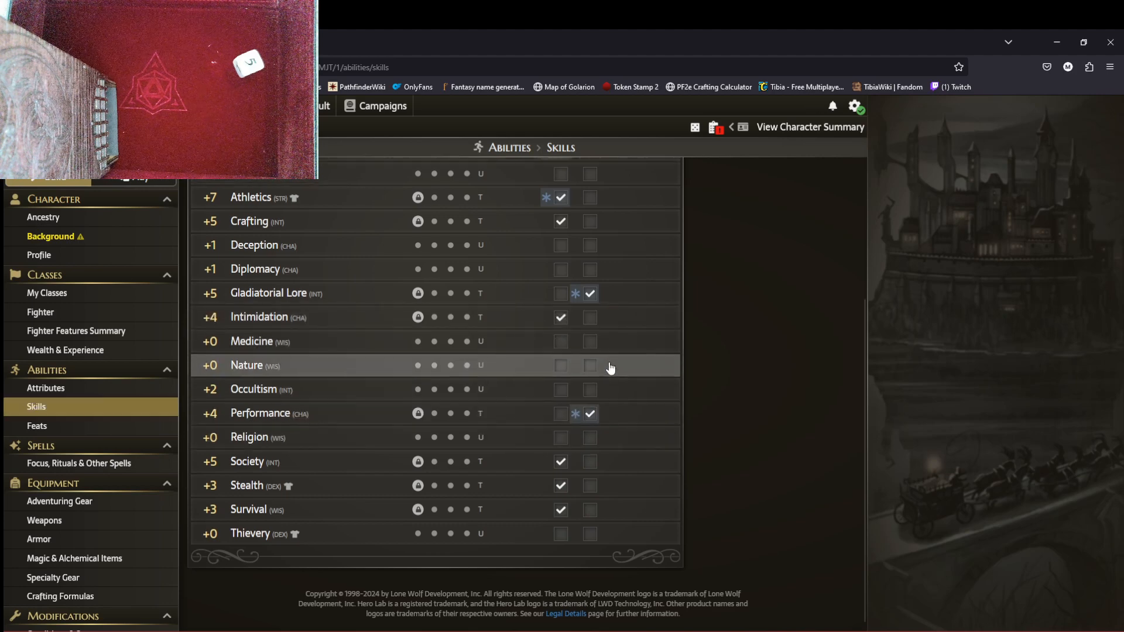
pyautogui.scroll(3, 610, 368)
# Step: Buy one Adventurer's pack at the standard price of 15 sp for the character's adventuring gear
pyautogui.scroll(-3, 68, 421)
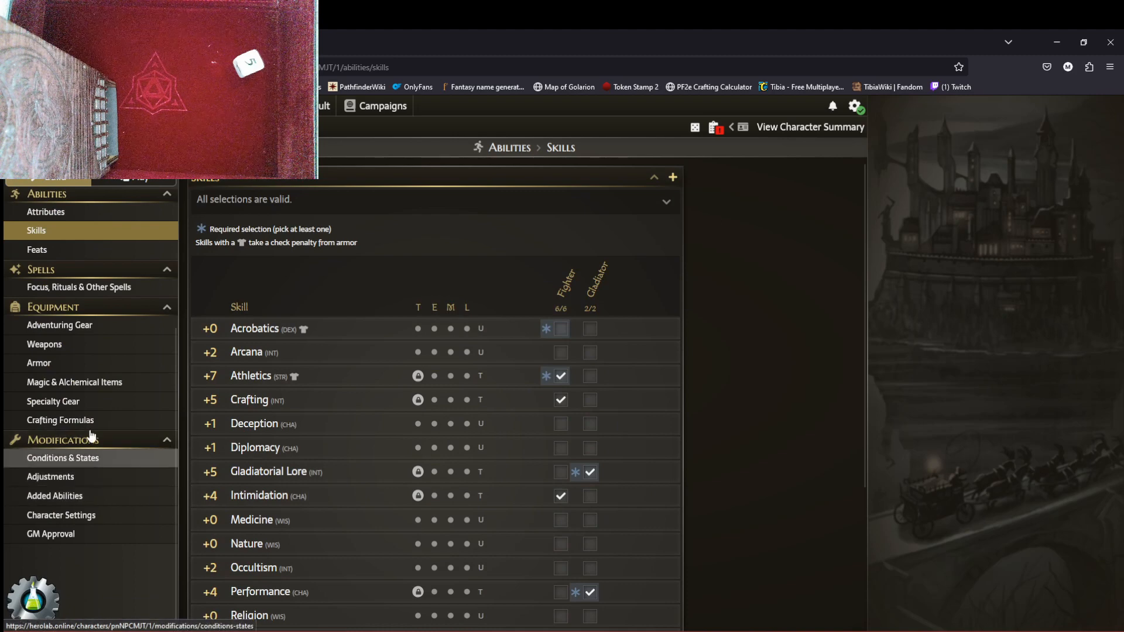
pyautogui.click(144, 327)
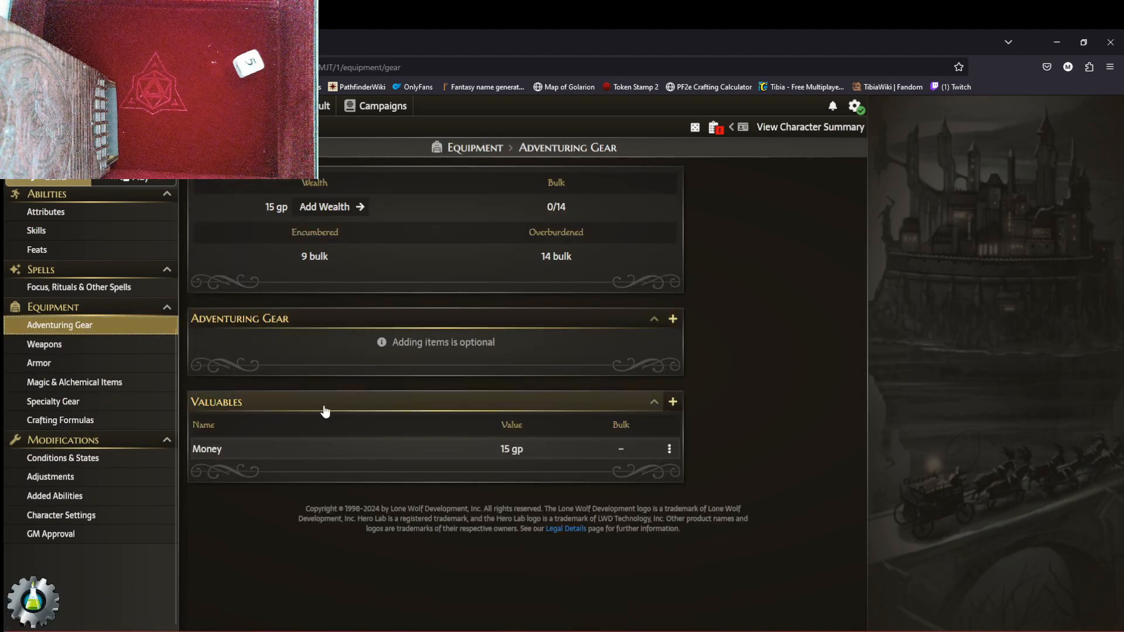
pyautogui.click(672, 320)
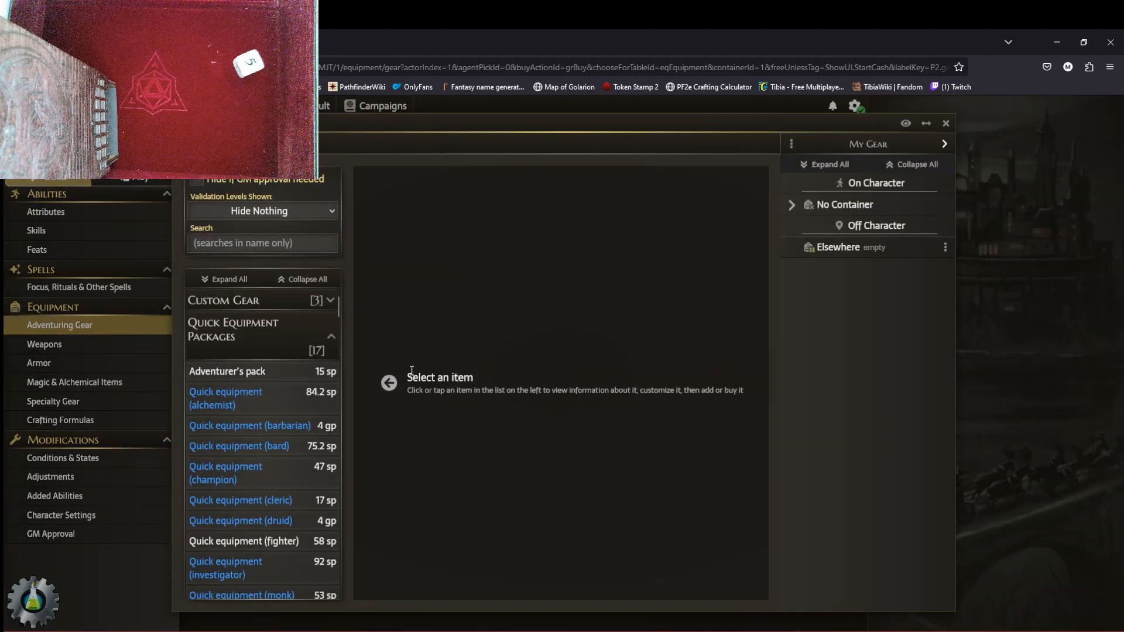
pyautogui.click(290, 382)
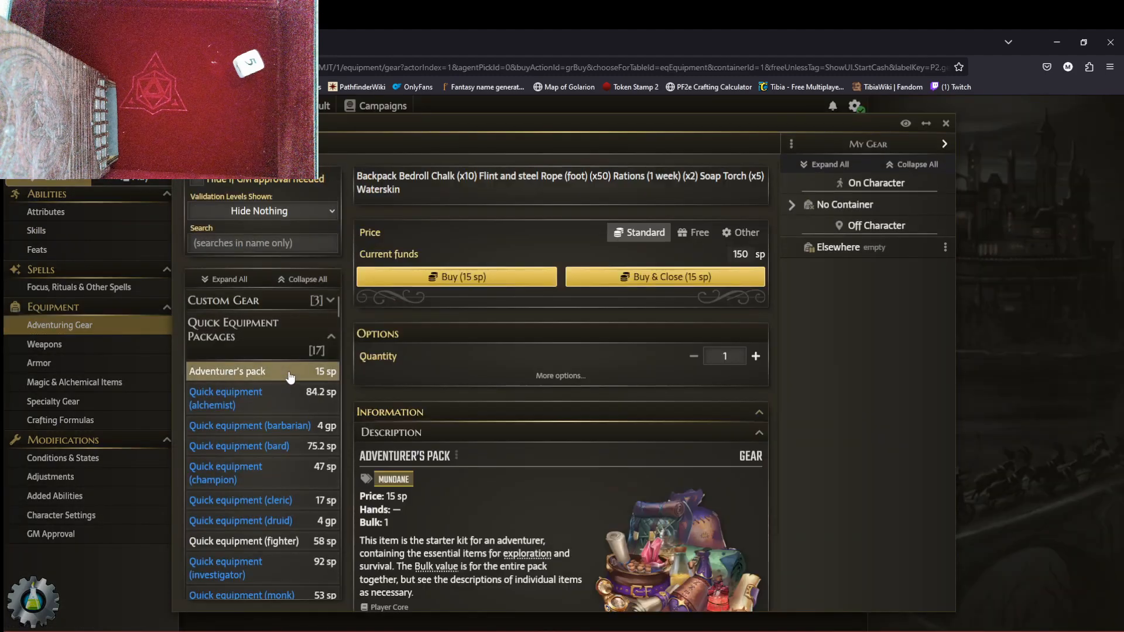
pyautogui.scroll(-1, 486, 439)
pyautogui.scroll(-1, 486, 439)
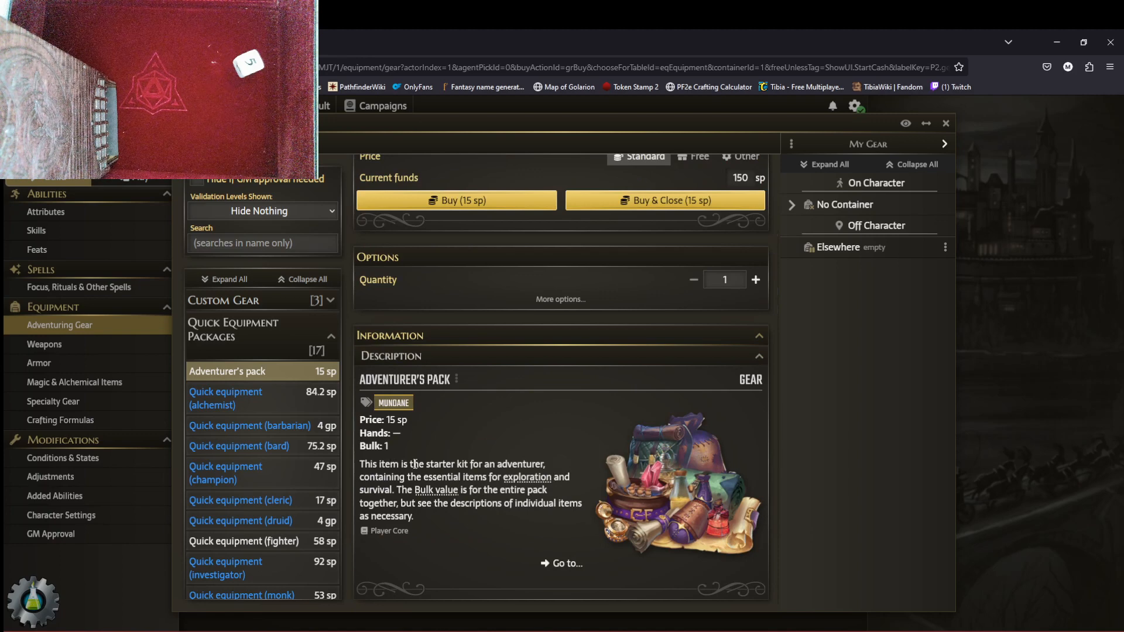
pyautogui.click(688, 206)
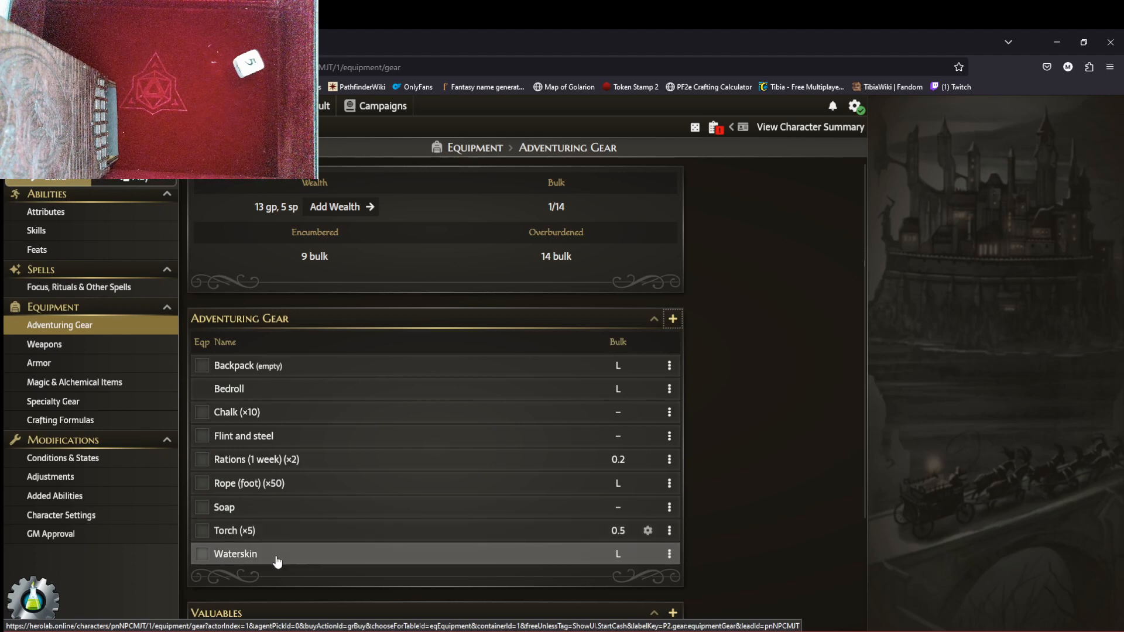
# Step: Open the list of weapons for purchase and look through the simple and martial melee weapons
pyautogui.click(68, 348)
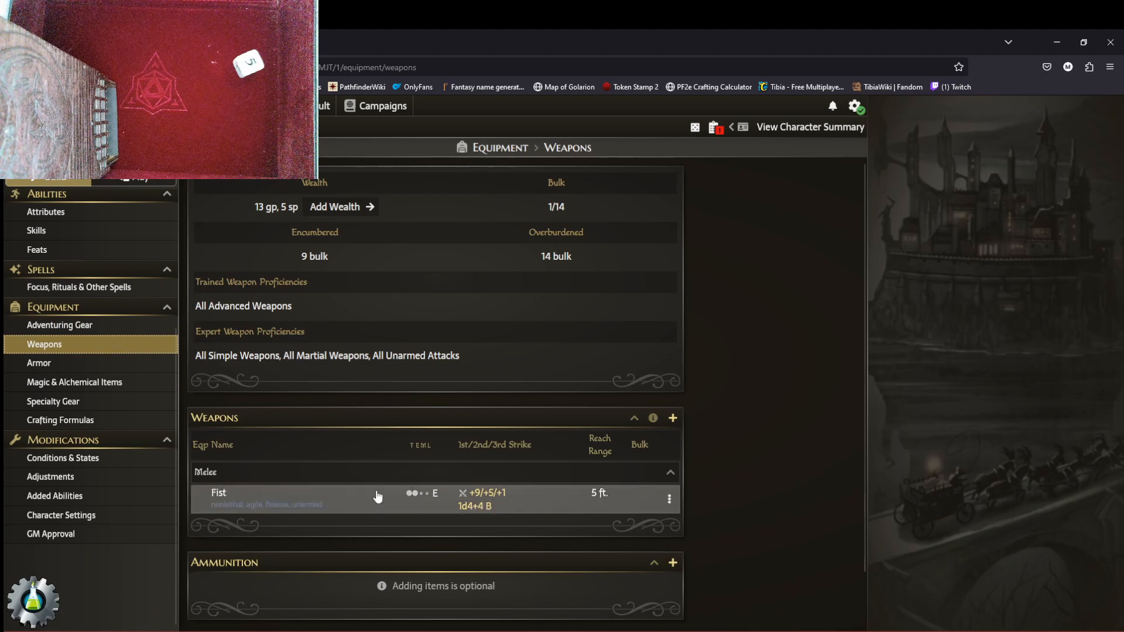
pyautogui.scroll(-2, 377, 495)
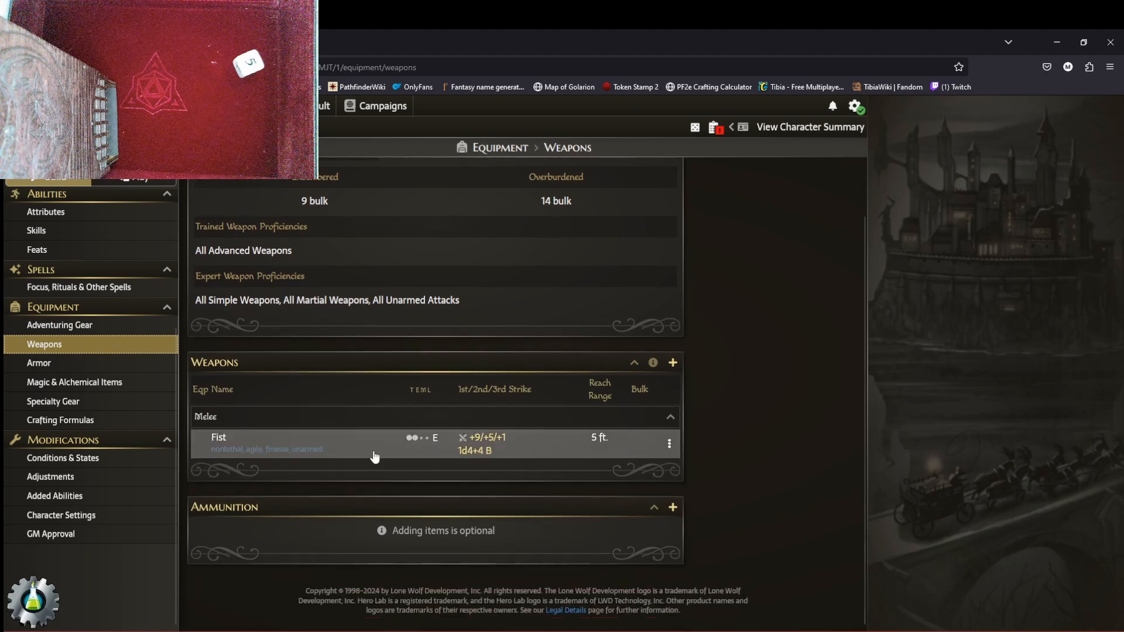
pyautogui.click(673, 362)
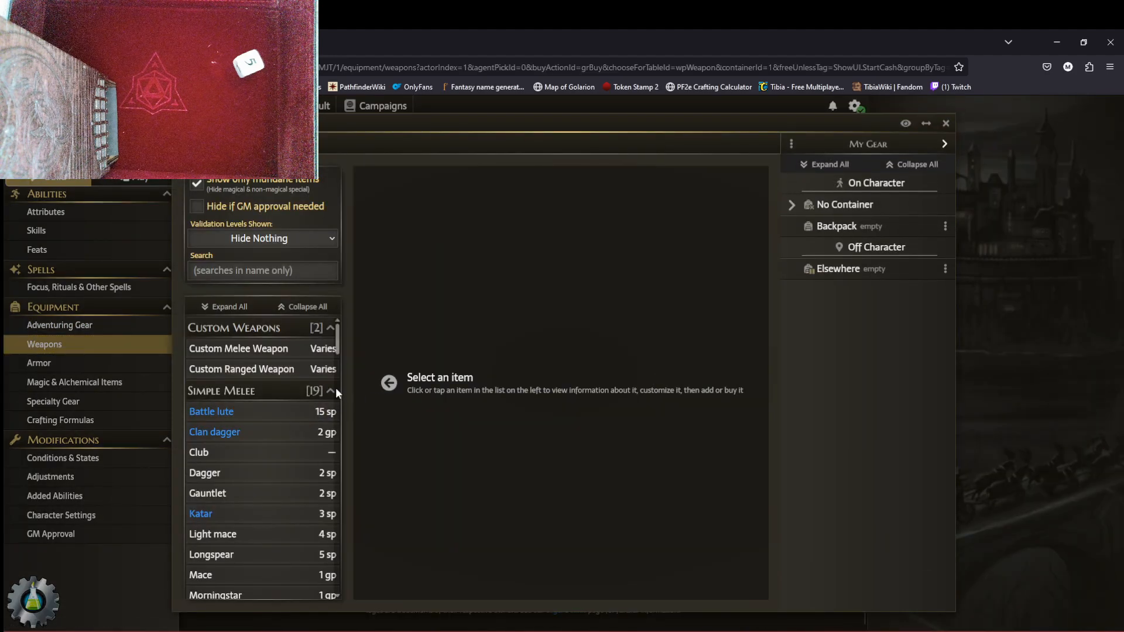
pyautogui.scroll(-6, 335, 388)
pyautogui.scroll(-3, 269, 476)
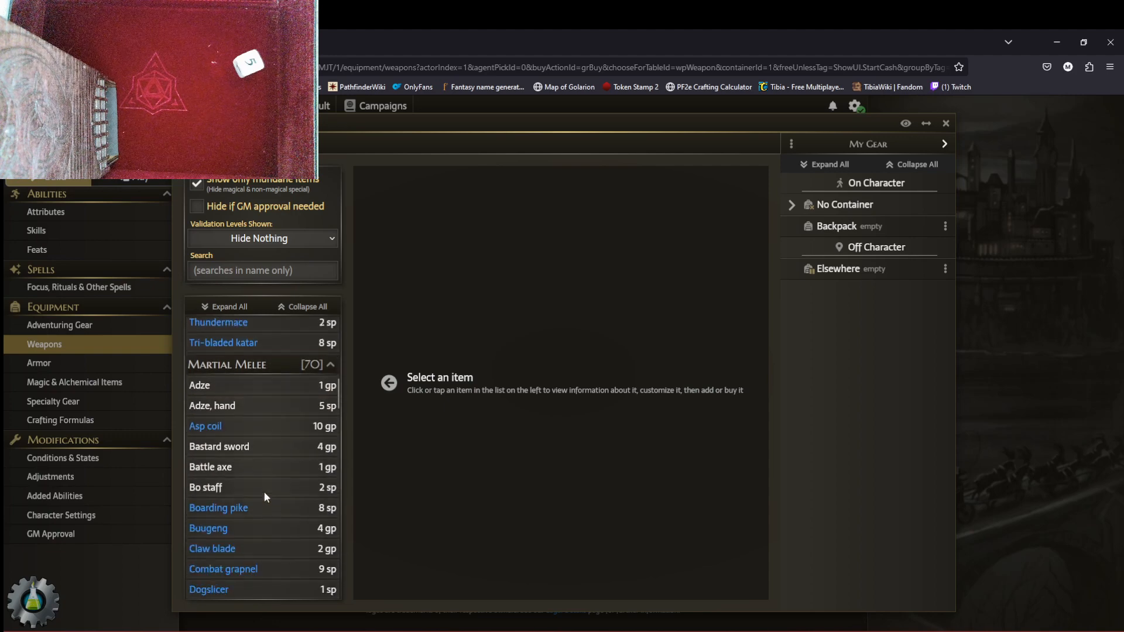
pyautogui.scroll(-6, 271, 439)
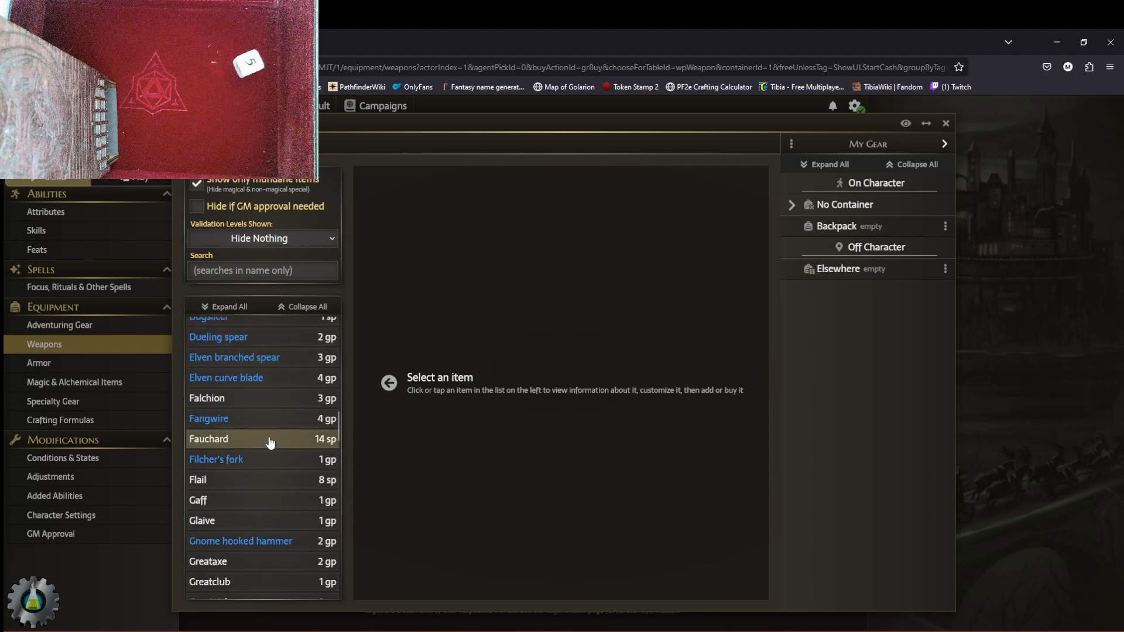
pyautogui.scroll(-7, 269, 436)
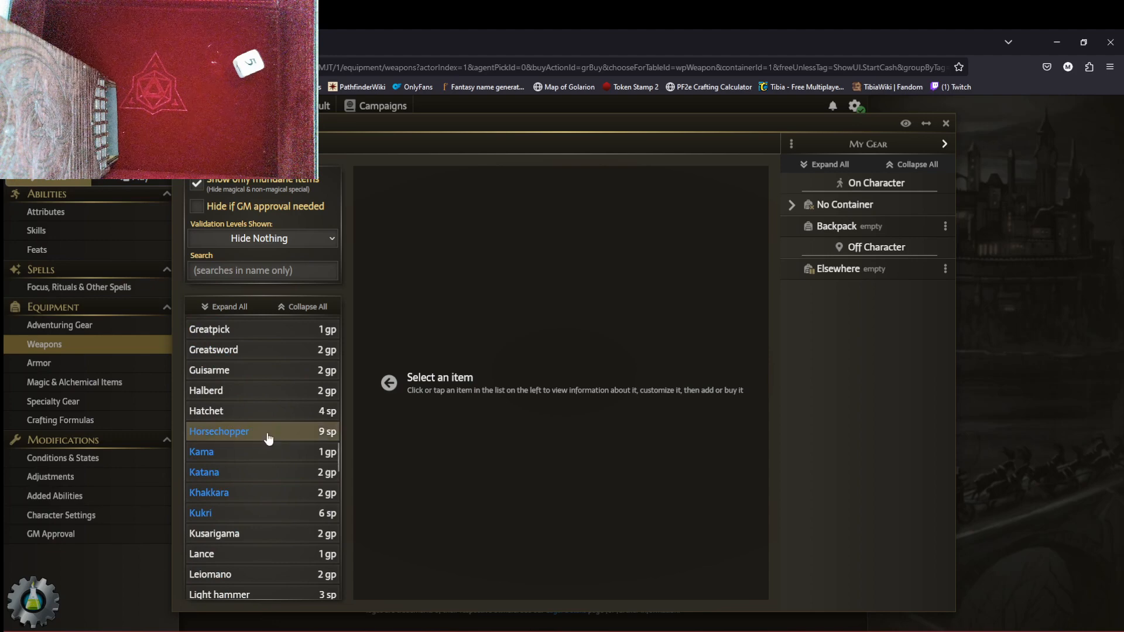
pyautogui.scroll(-1, 268, 433)
pyautogui.scroll(-13, 266, 431)
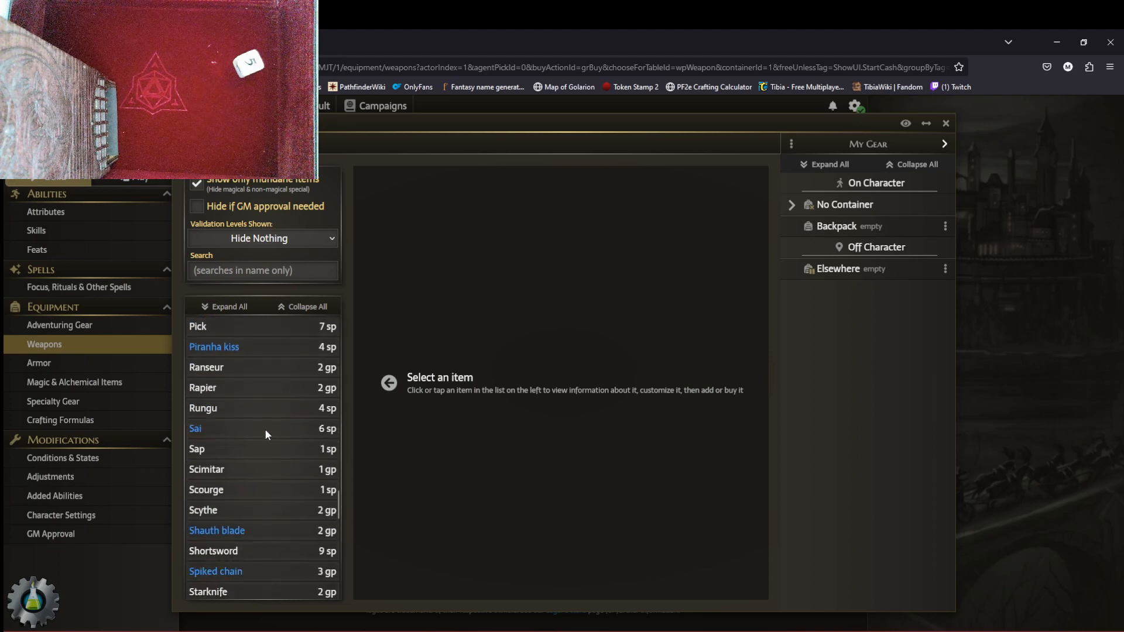
pyautogui.scroll(-7, 264, 429)
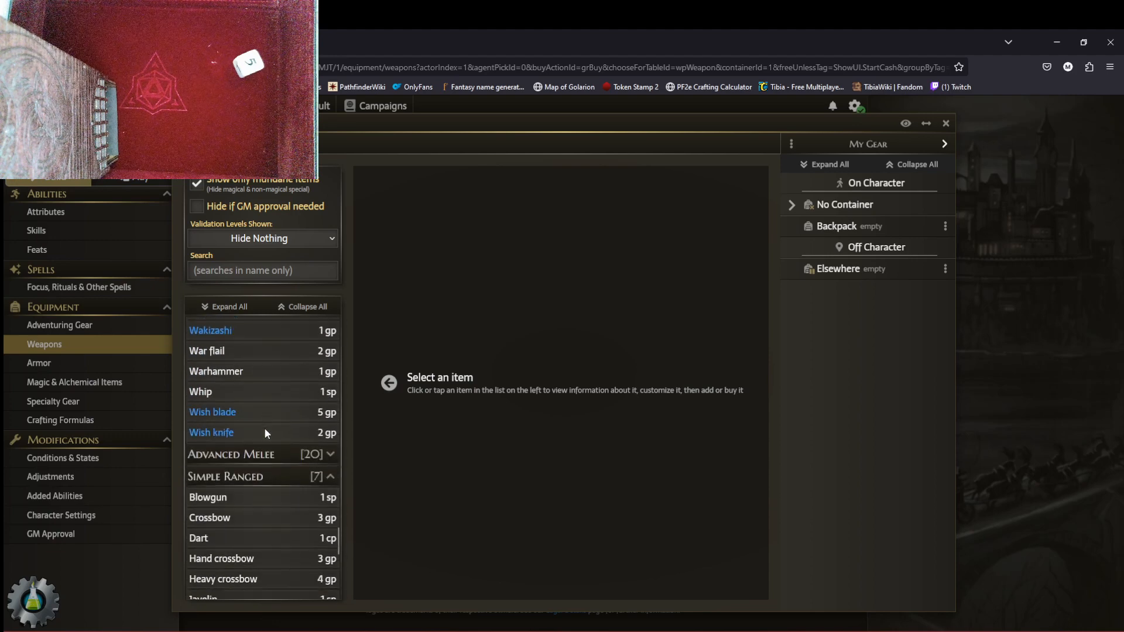
pyautogui.scroll(20, 266, 428)
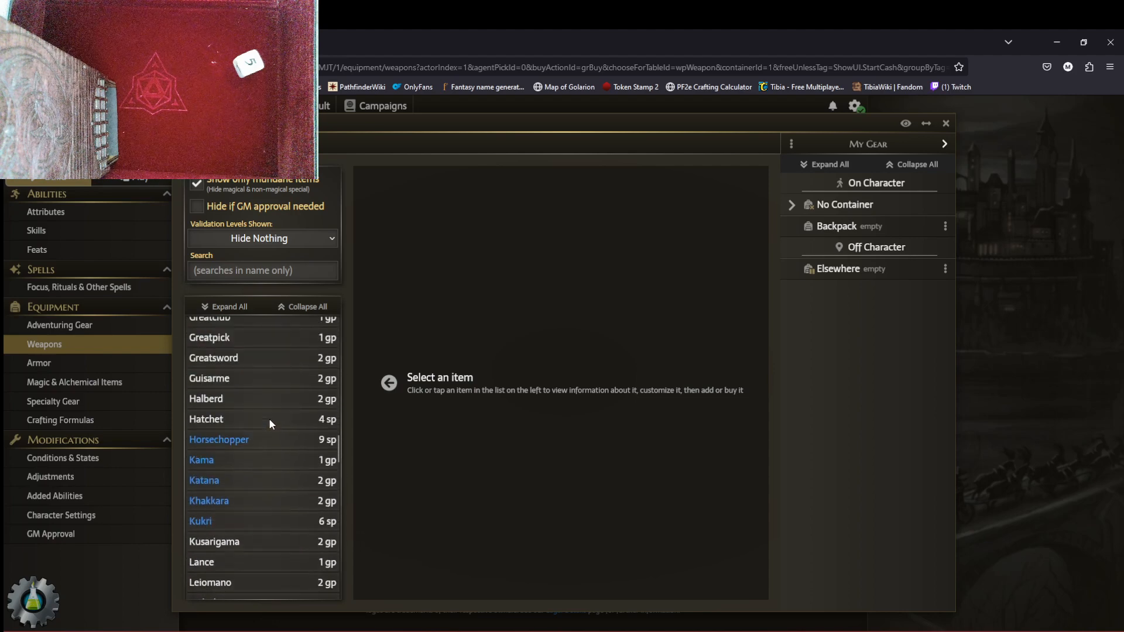
pyautogui.scroll(10, 270, 418)
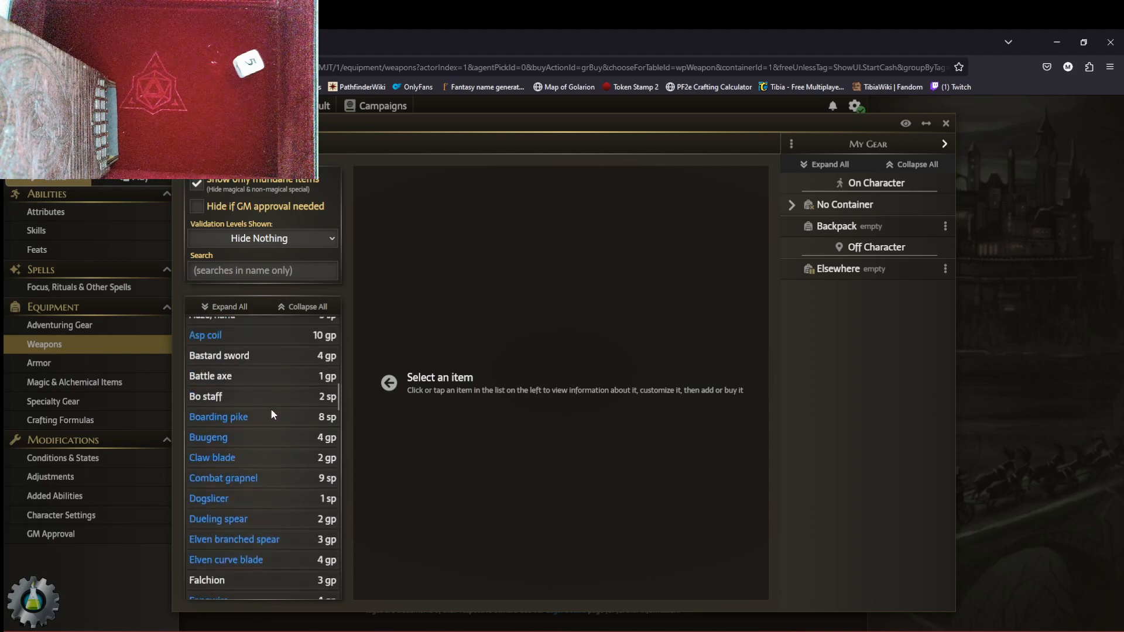
pyautogui.scroll(-5, 310, 384)
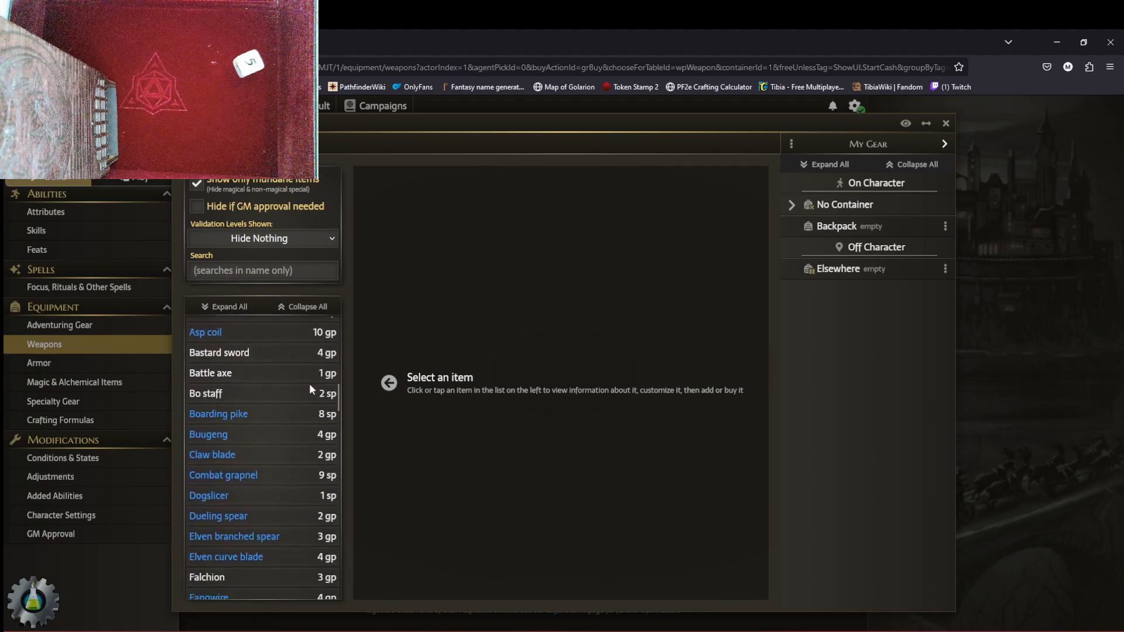
pyautogui.scroll(3, 309, 388)
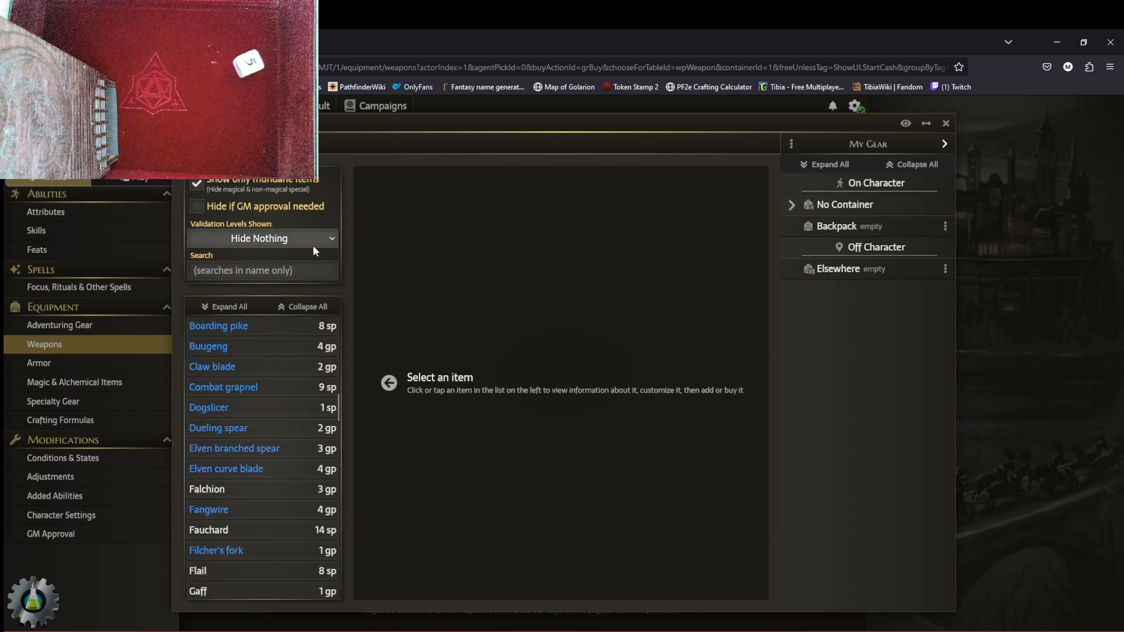
# Step: Hide weapons that need GM approval and look through the remaining martial melee weapons
pyautogui.click(264, 206)
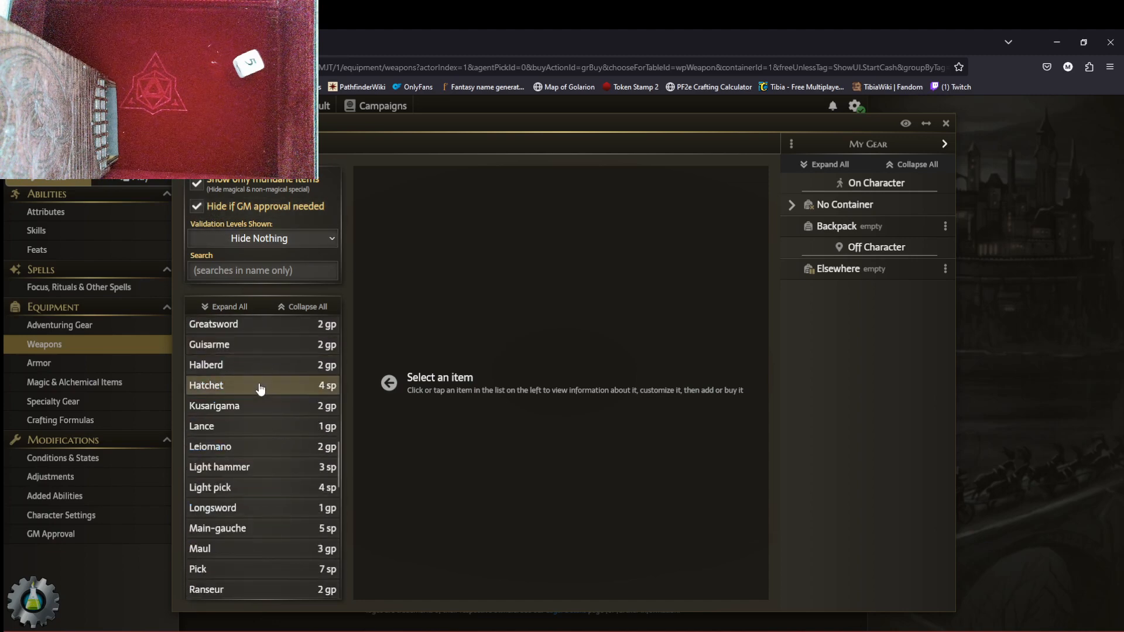
pyautogui.scroll(7, 261, 386)
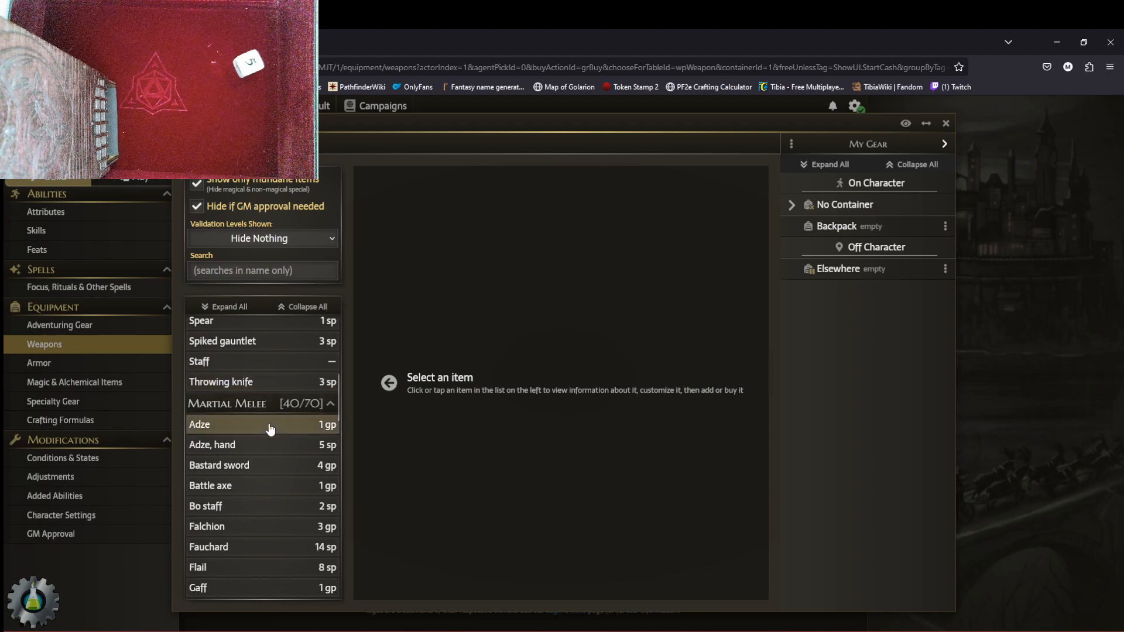
pyautogui.scroll(-10, 272, 431)
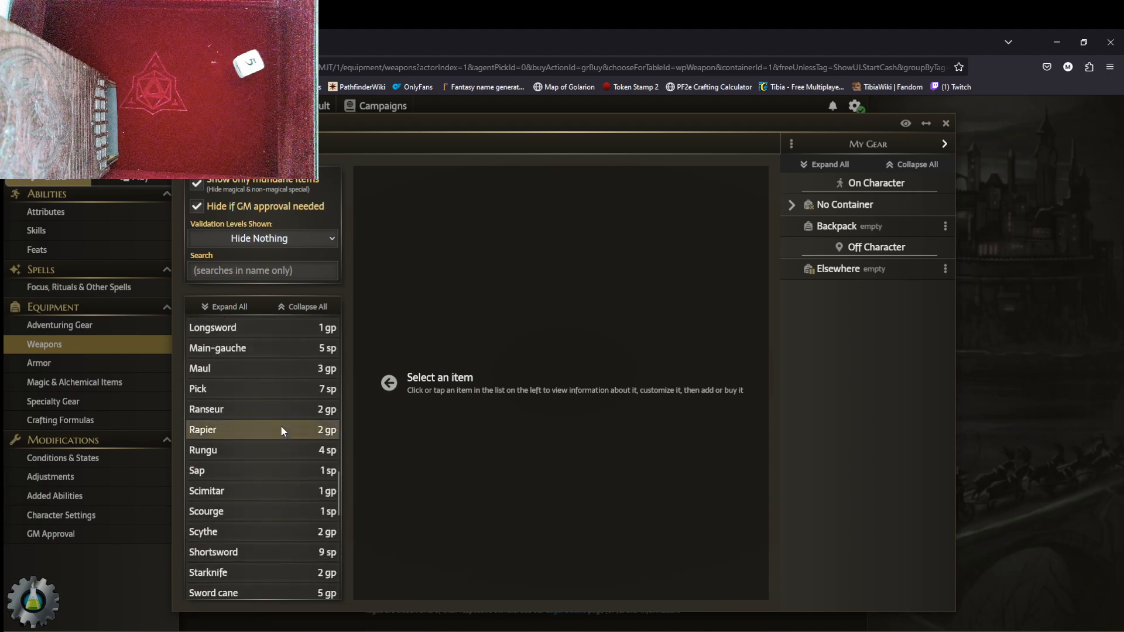
pyautogui.scroll(-3, 281, 430)
pyautogui.scroll(2, 281, 430)
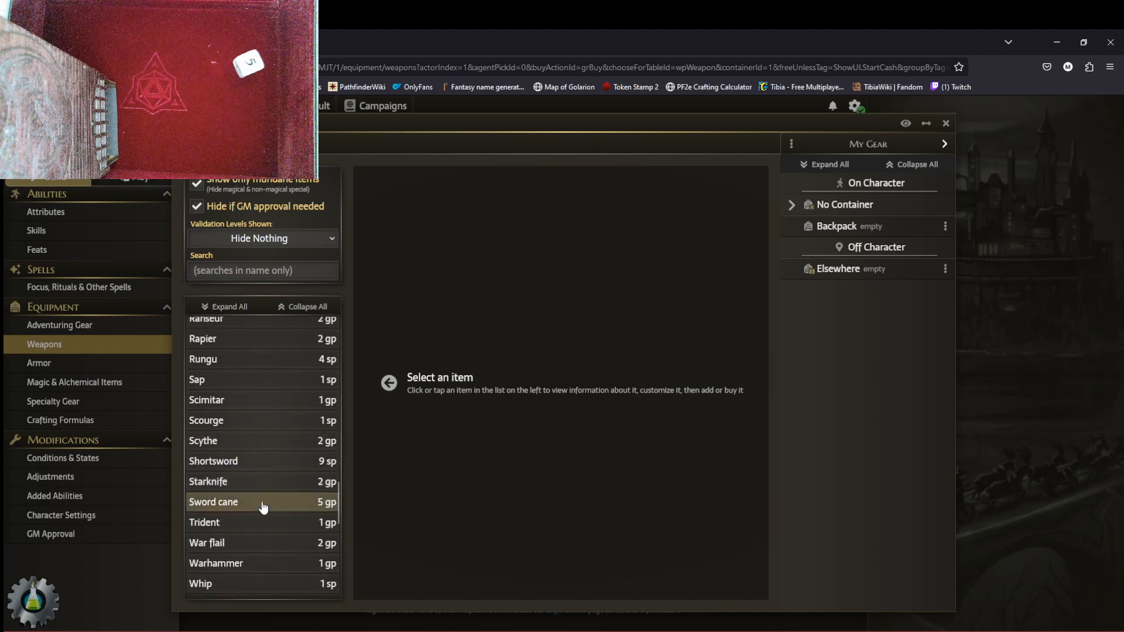
pyautogui.scroll(3, 245, 530)
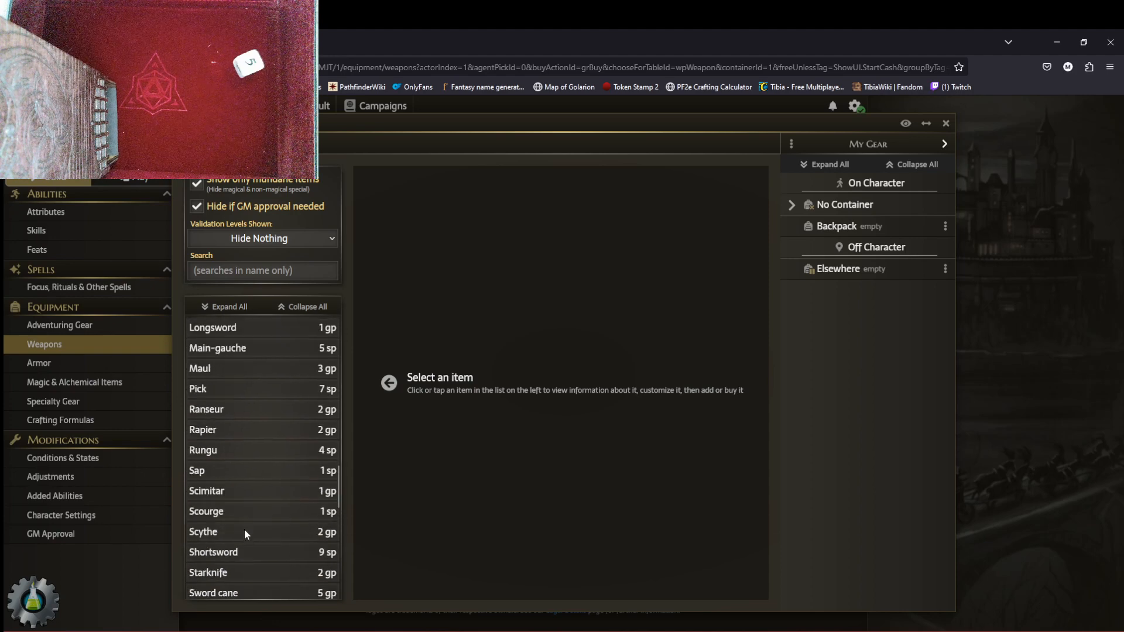
pyautogui.scroll(6, 245, 531)
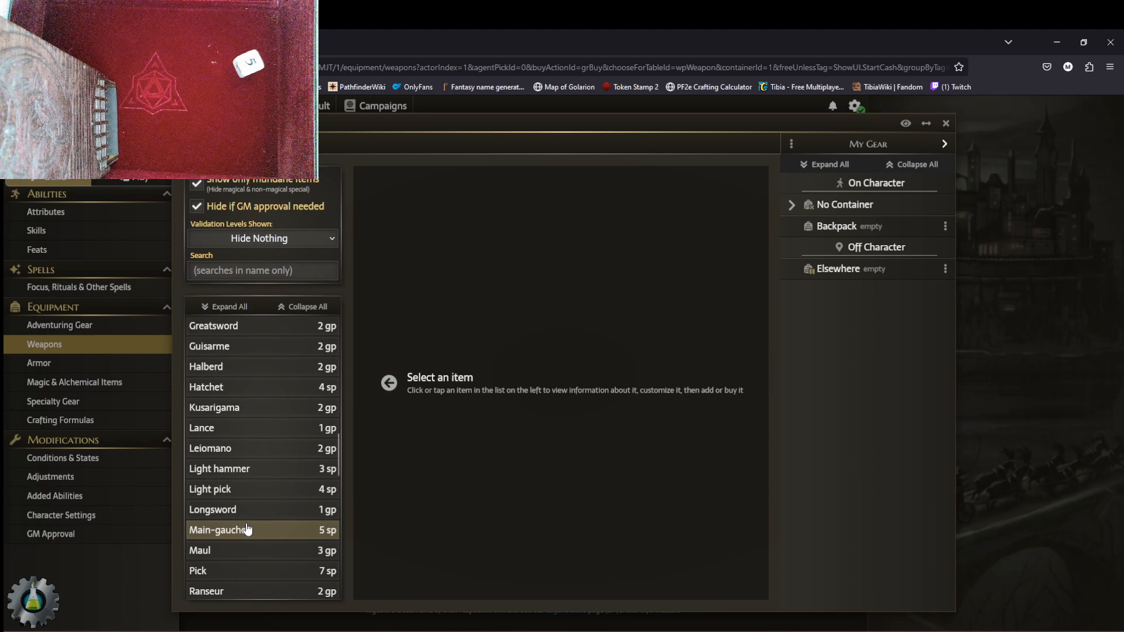
pyautogui.scroll(3, 246, 529)
pyautogui.scroll(9, 246, 529)
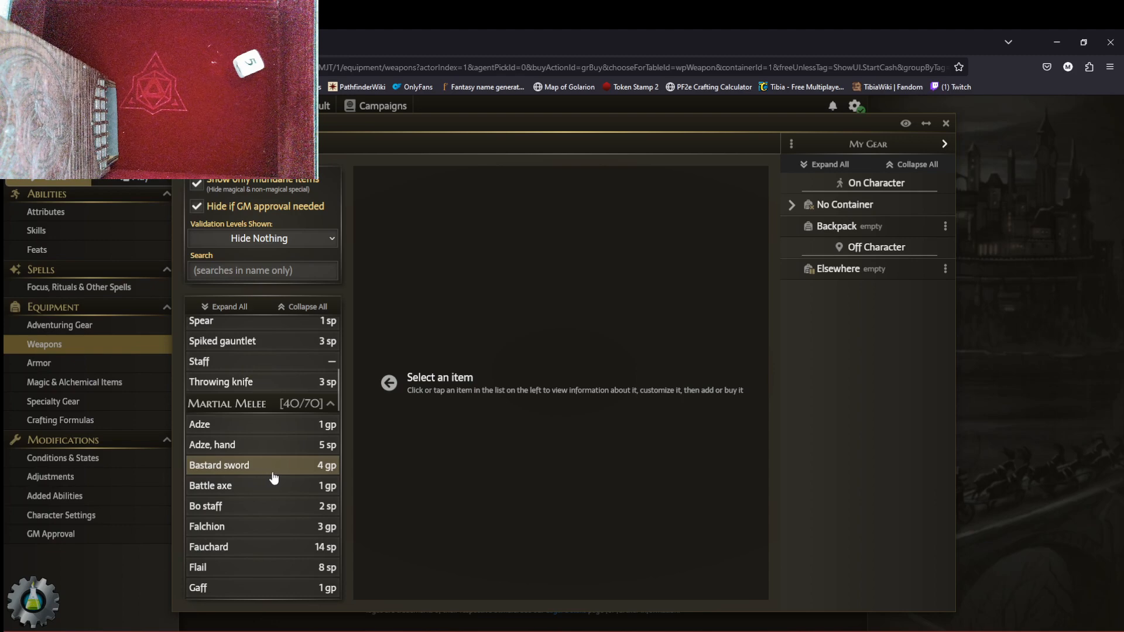
# Step: View the Battle axe's details and compare it with the other martial melee weapons in the list
pyautogui.click(278, 488)
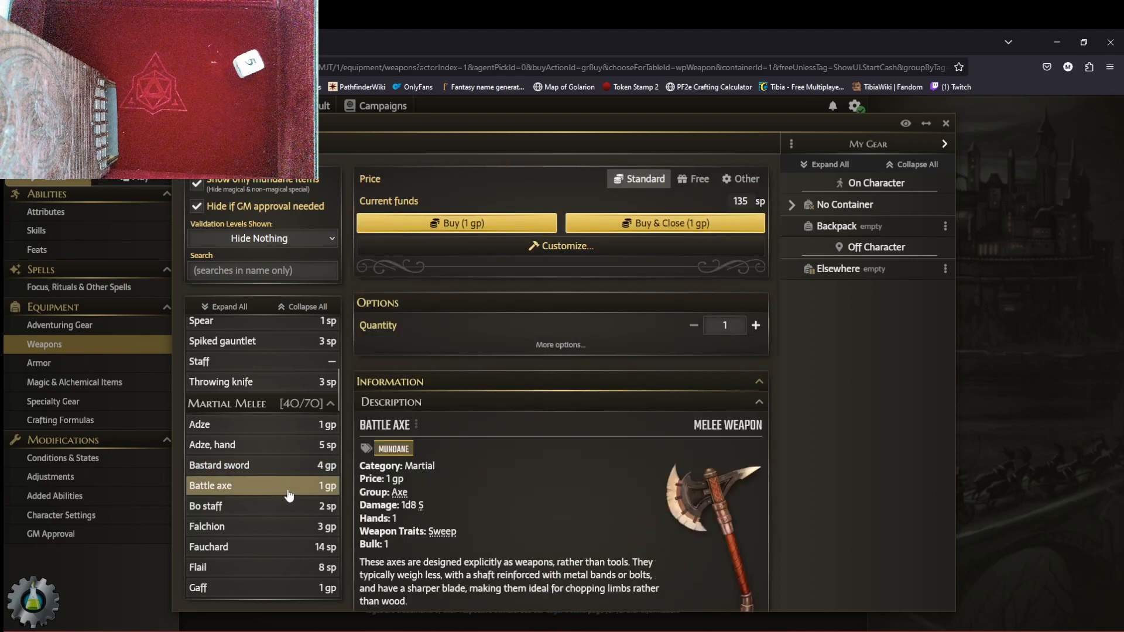
pyautogui.scroll(-1, 286, 488)
pyautogui.scroll(1, 295, 492)
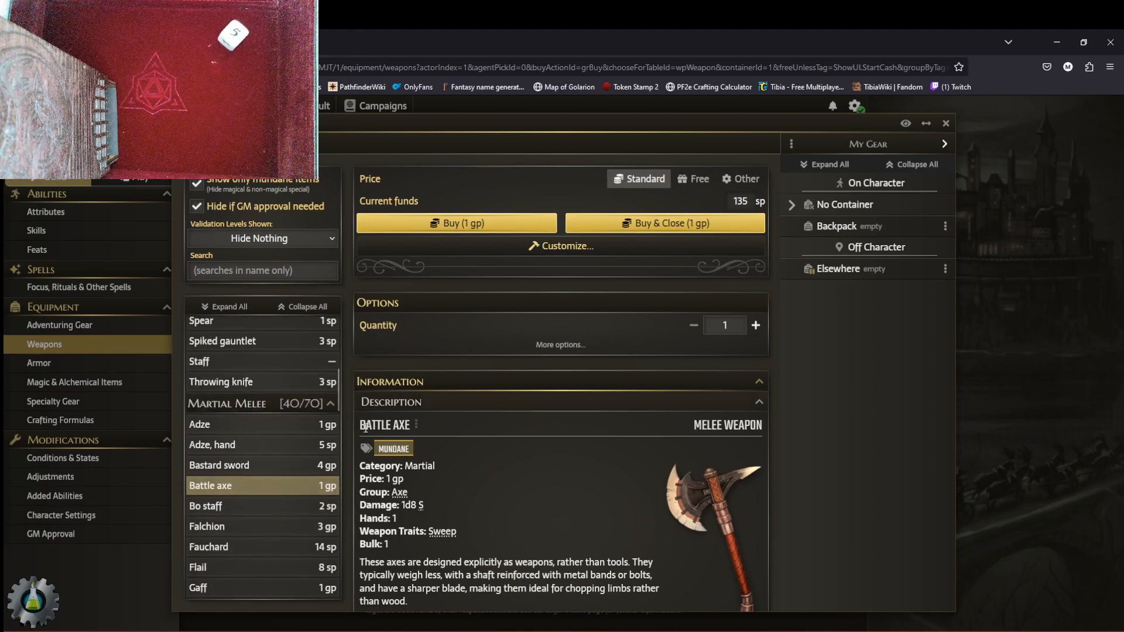
pyautogui.scroll(-4, 316, 492)
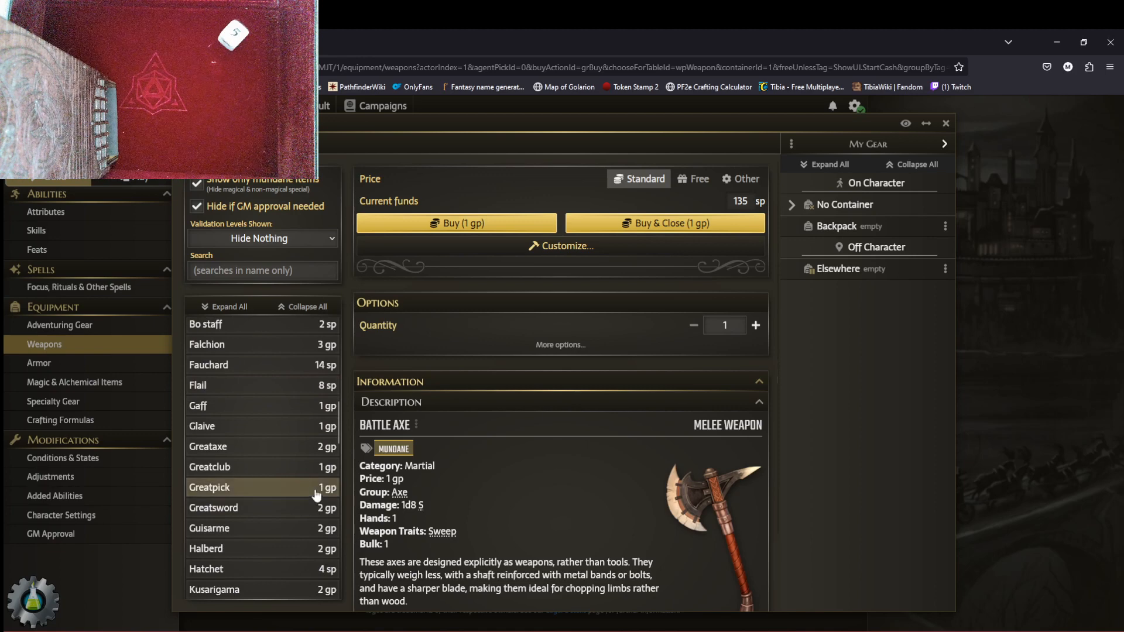
pyautogui.scroll(-3, 294, 488)
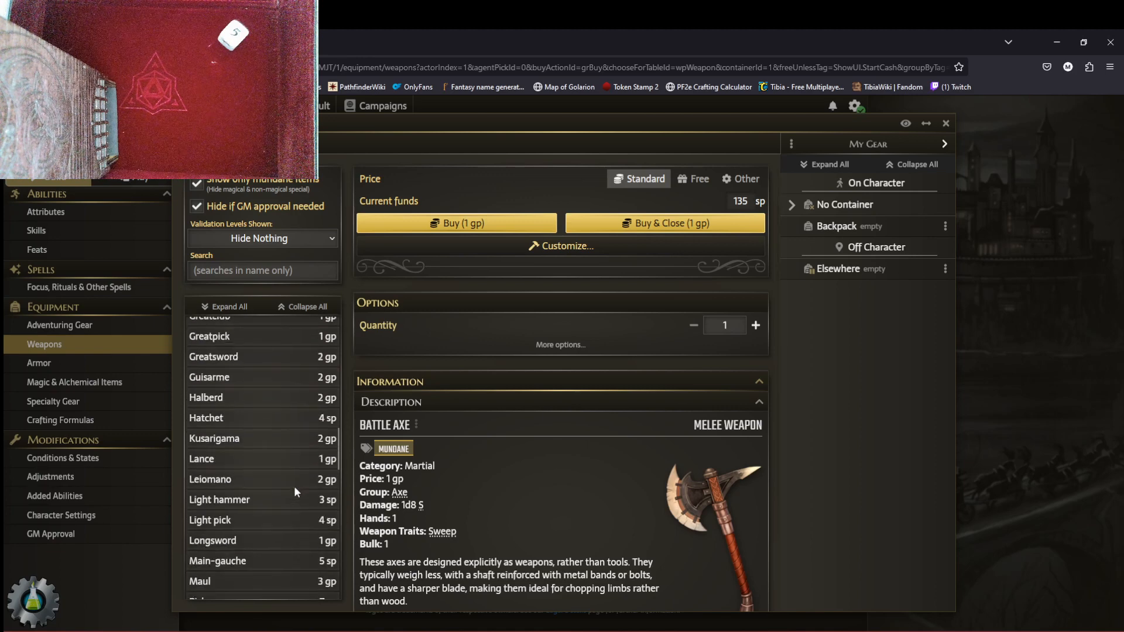
pyautogui.scroll(-1, 295, 488)
pyautogui.scroll(-2, 294, 488)
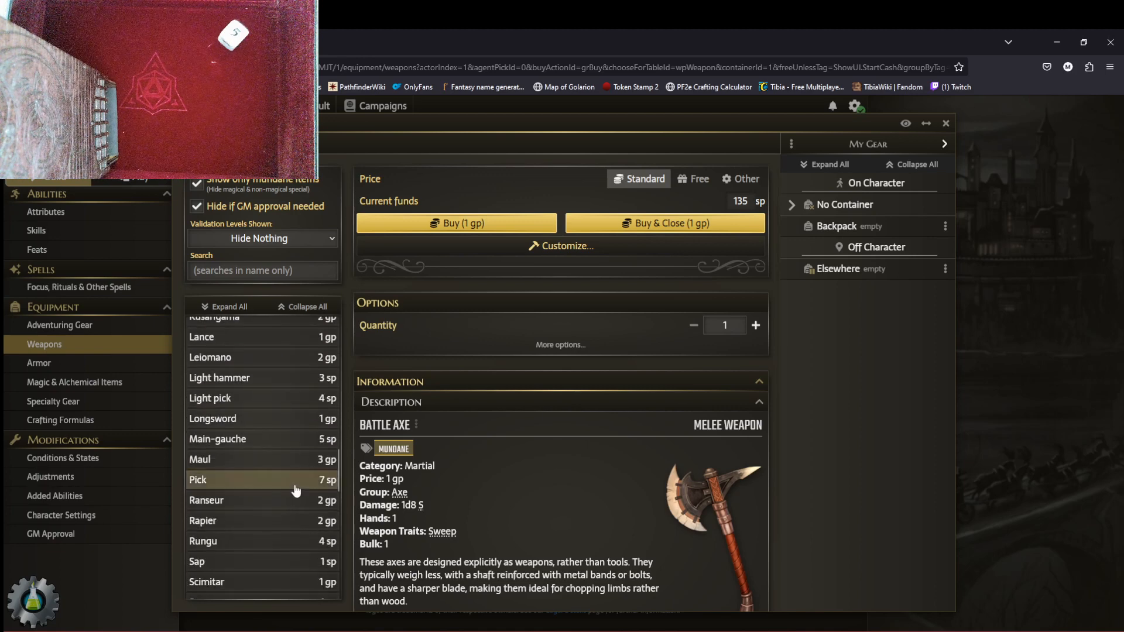
pyautogui.scroll(-2, 294, 485)
pyautogui.scroll(-2, 273, 546)
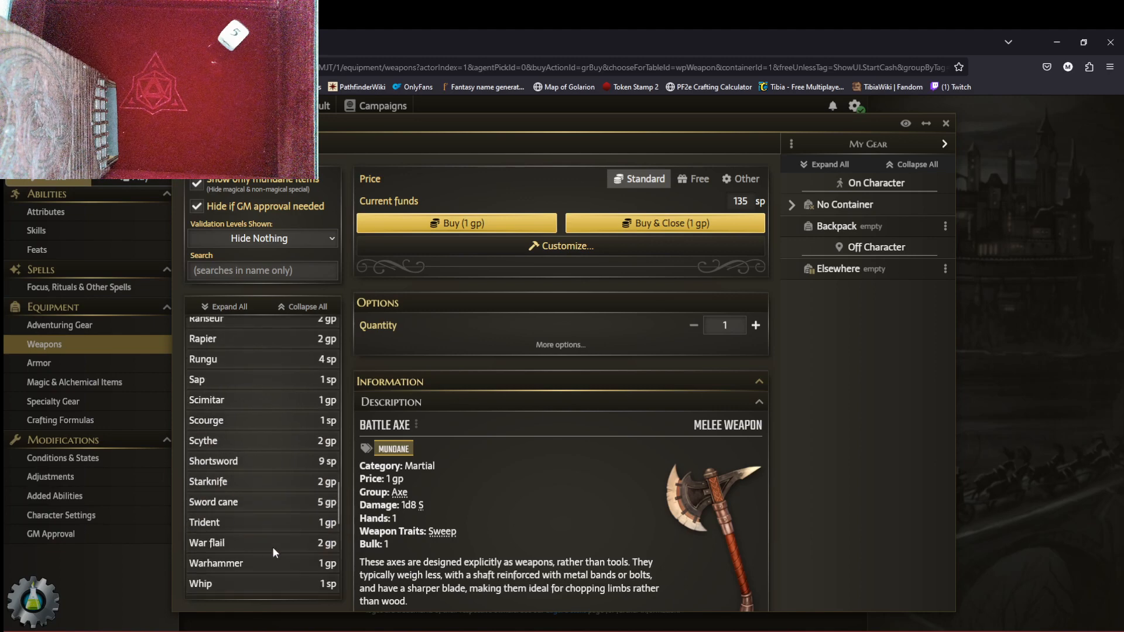
pyautogui.scroll(-2, 273, 546)
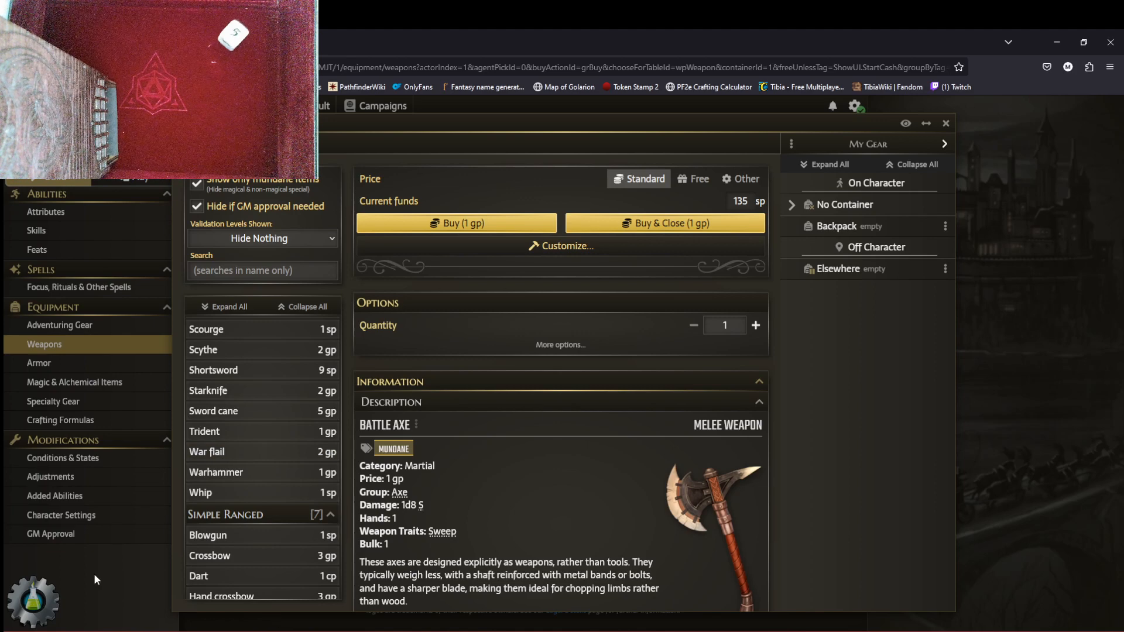
pyautogui.scroll(10, 266, 481)
pyautogui.scroll(2, 273, 493)
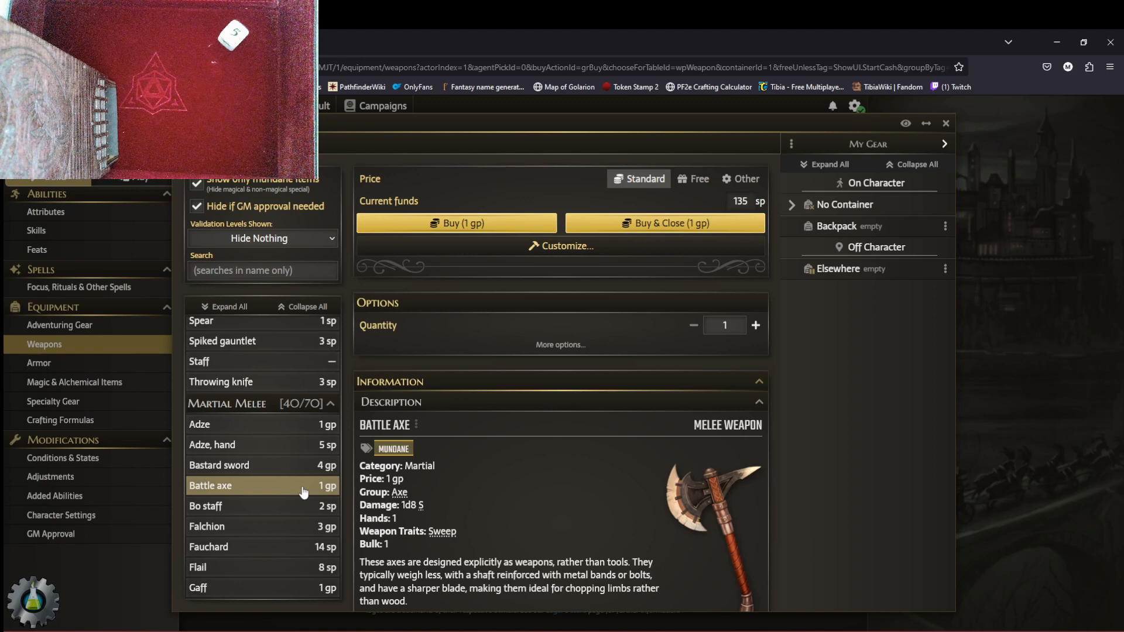
# Step: View the Pick's details among the martial melee weapons and check the rulebook links for its Fatal d10 trait
pyautogui.scroll(-5, 303, 492)
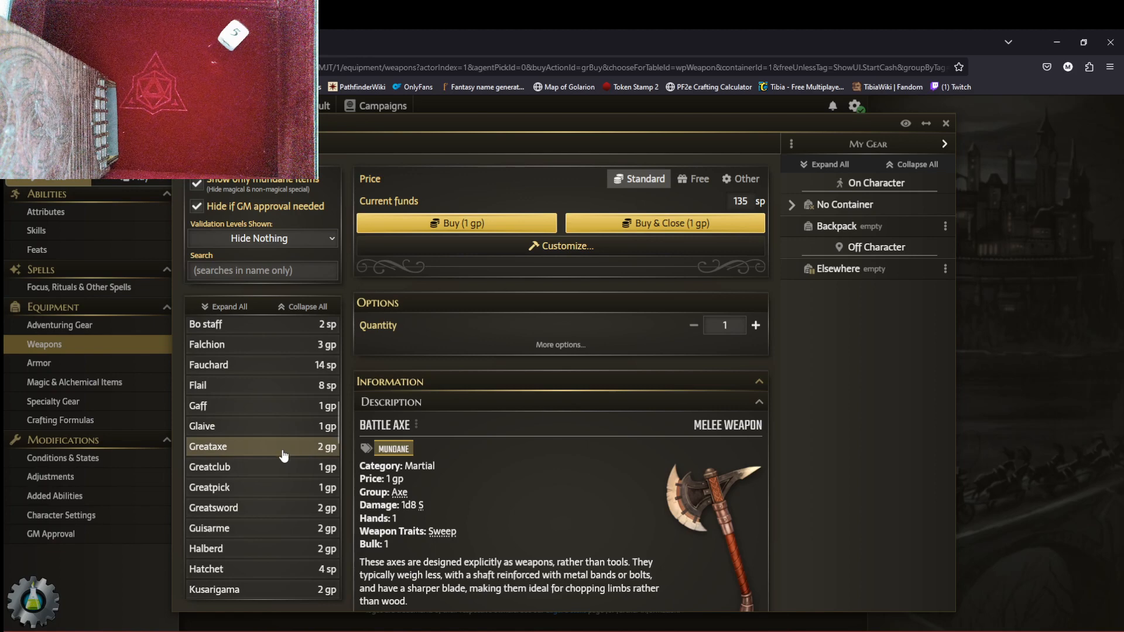
pyautogui.scroll(-3, 287, 472)
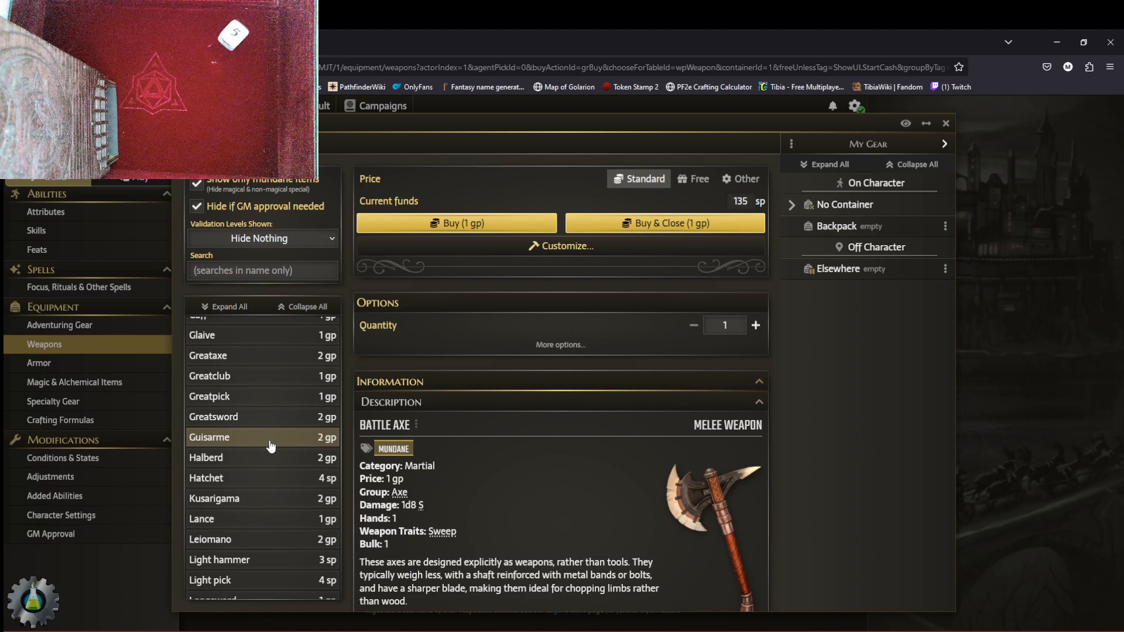
pyautogui.scroll(-3, 281, 445)
pyautogui.scroll(2, 284, 442)
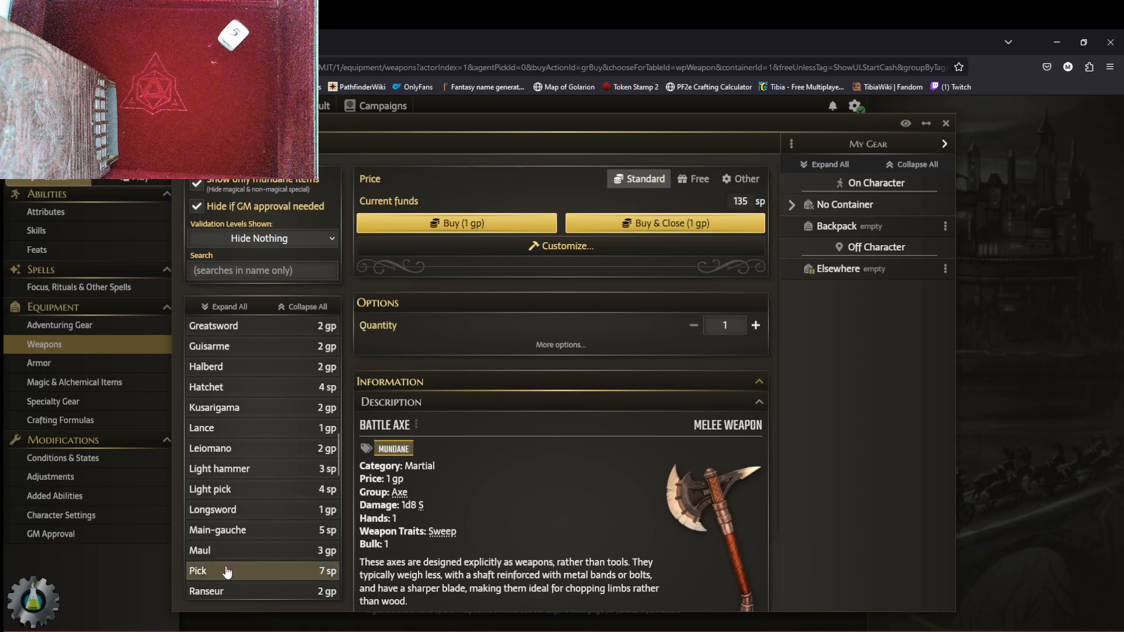
pyautogui.scroll(-3, 273, 548)
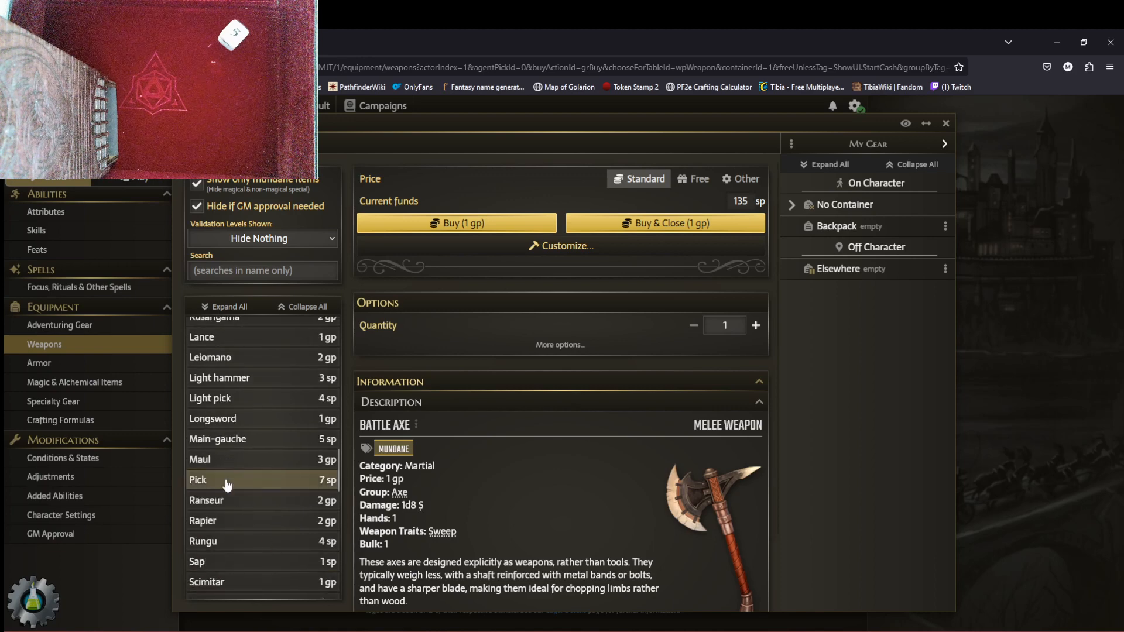
pyautogui.click(284, 490)
pyautogui.scroll(-1, 500, 505)
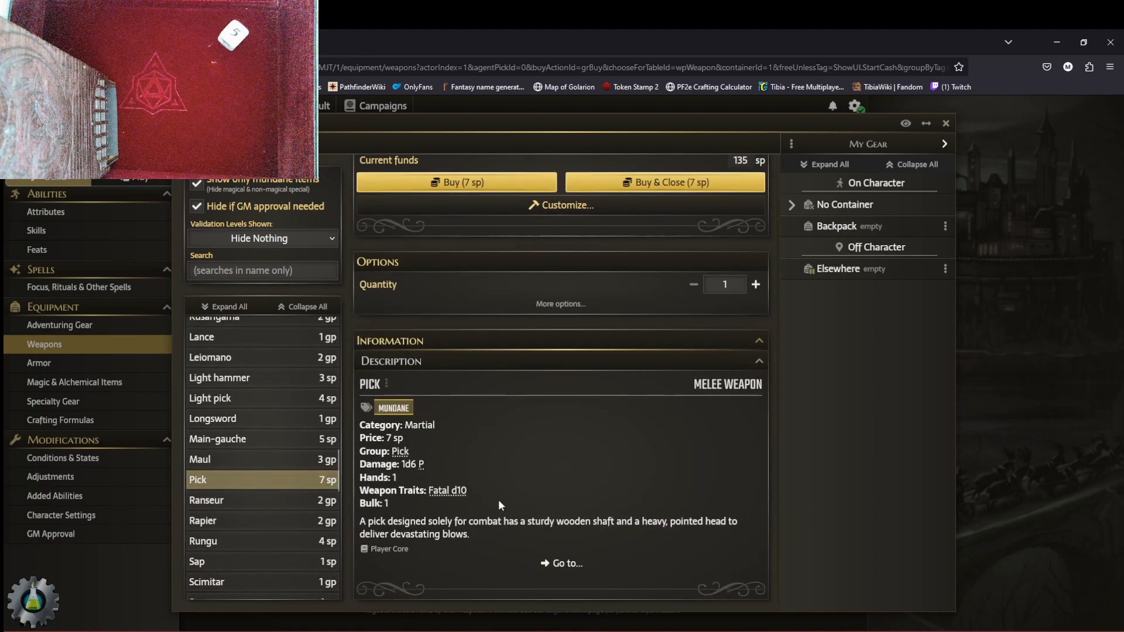
pyautogui.click(461, 496)
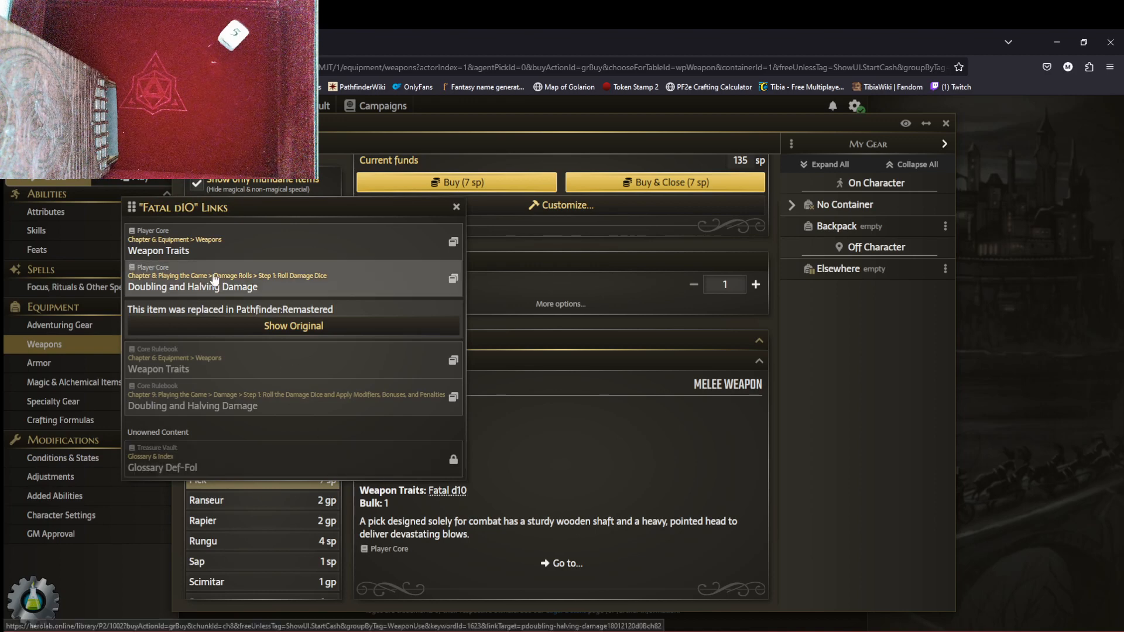
pyautogui.click(457, 208)
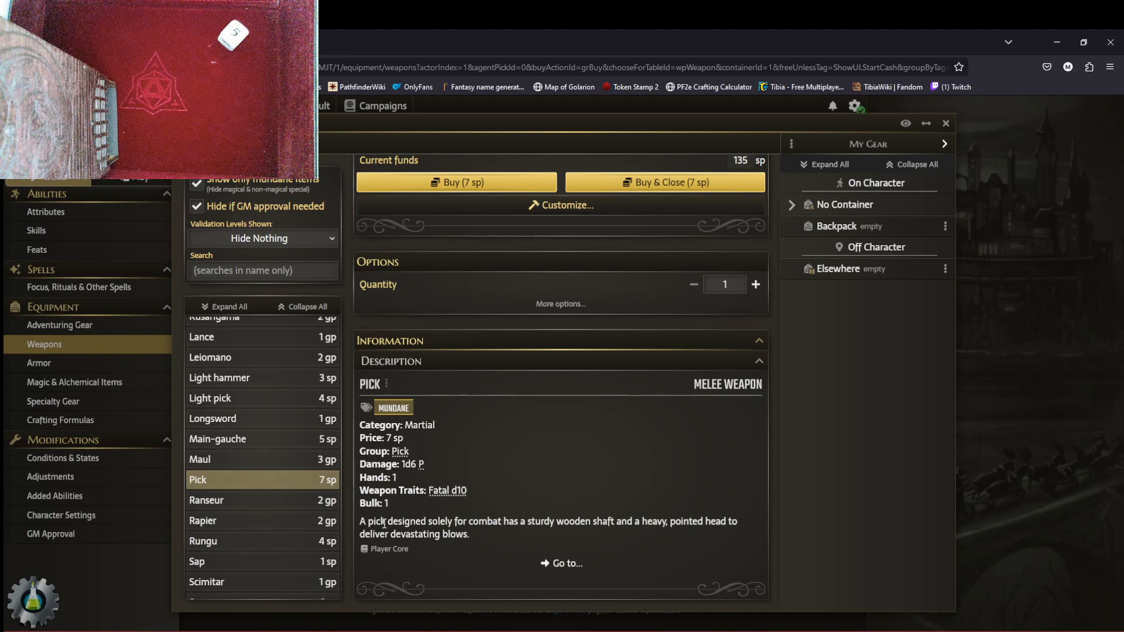
# Step: Look through the rest of the martial melee weapons and compare them with the Pick
pyautogui.scroll(-3, 254, 498)
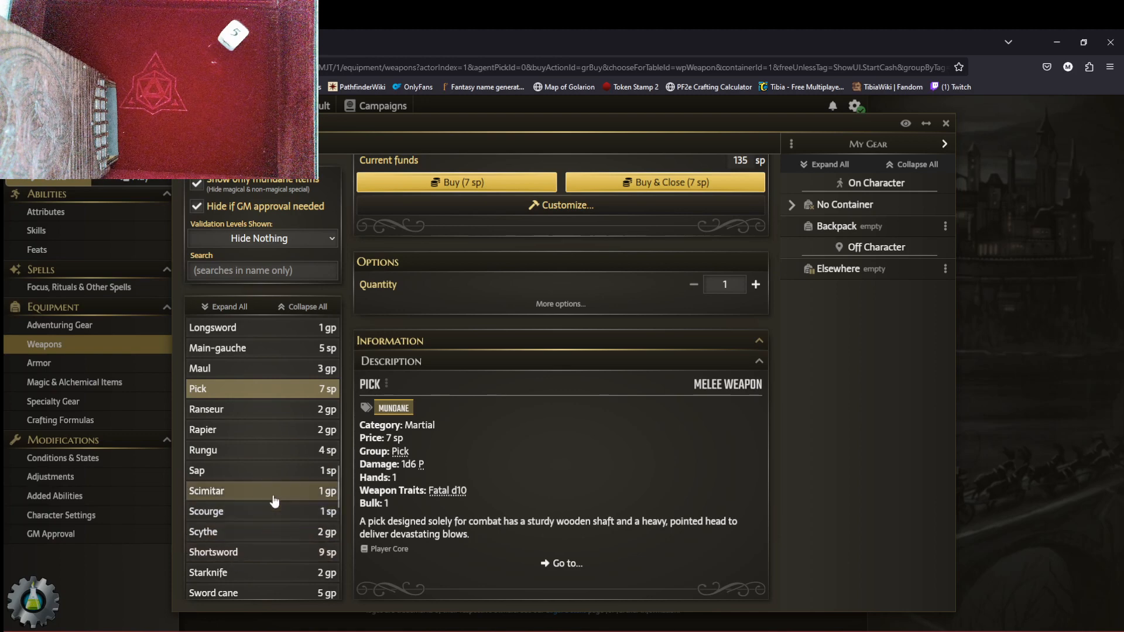
pyautogui.scroll(-3, 274, 505)
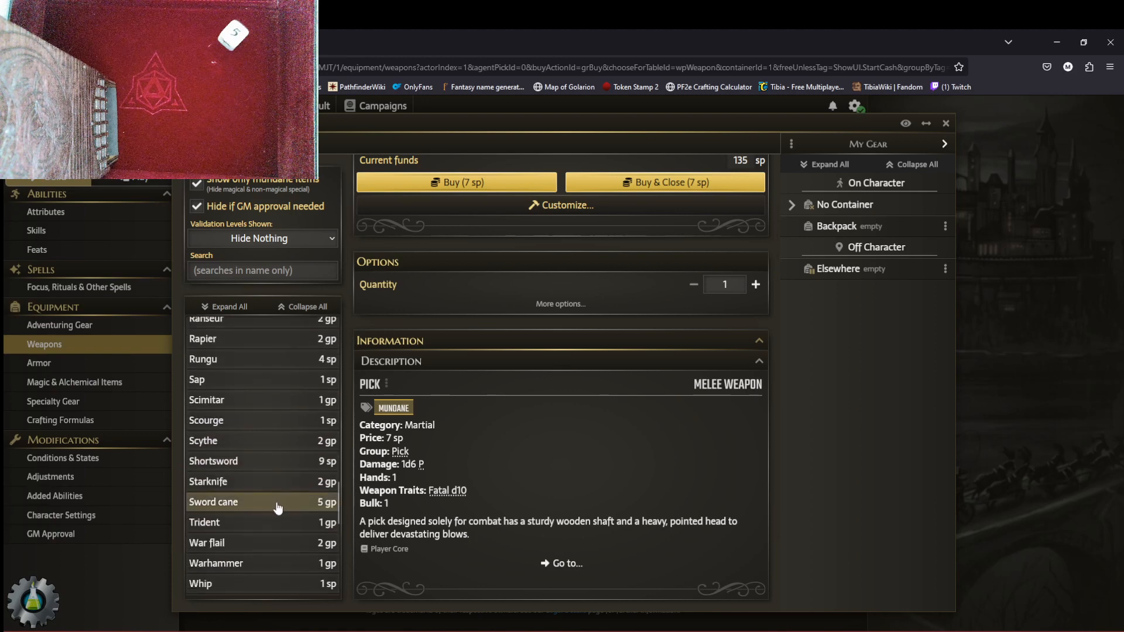
pyautogui.scroll(-3, 277, 507)
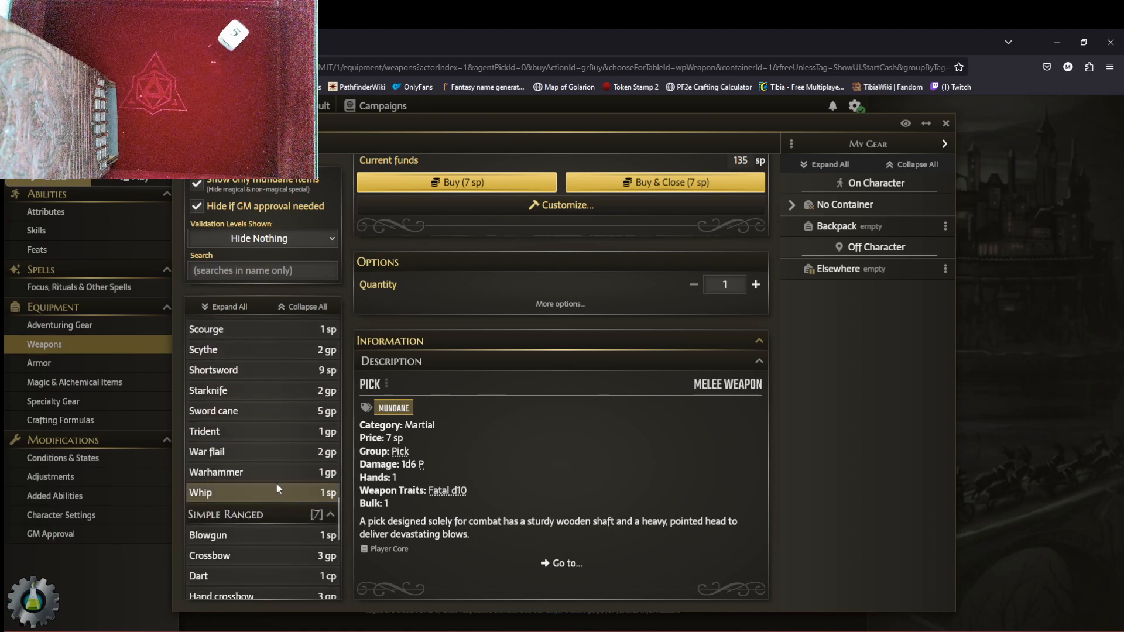
pyautogui.scroll(3, 273, 463)
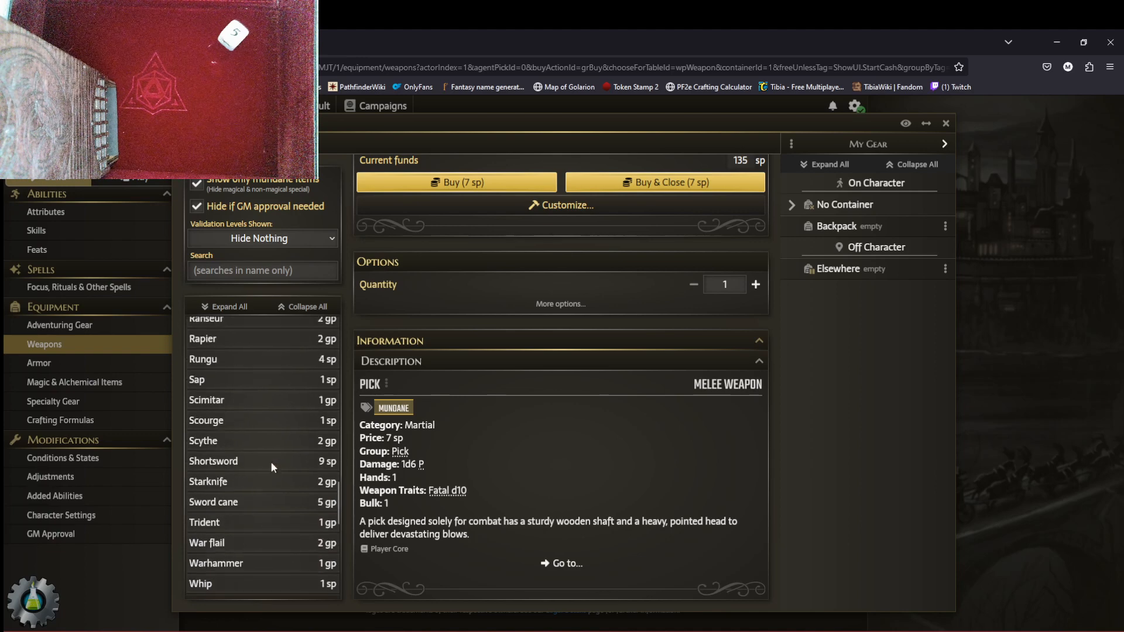
pyautogui.scroll(9, 268, 465)
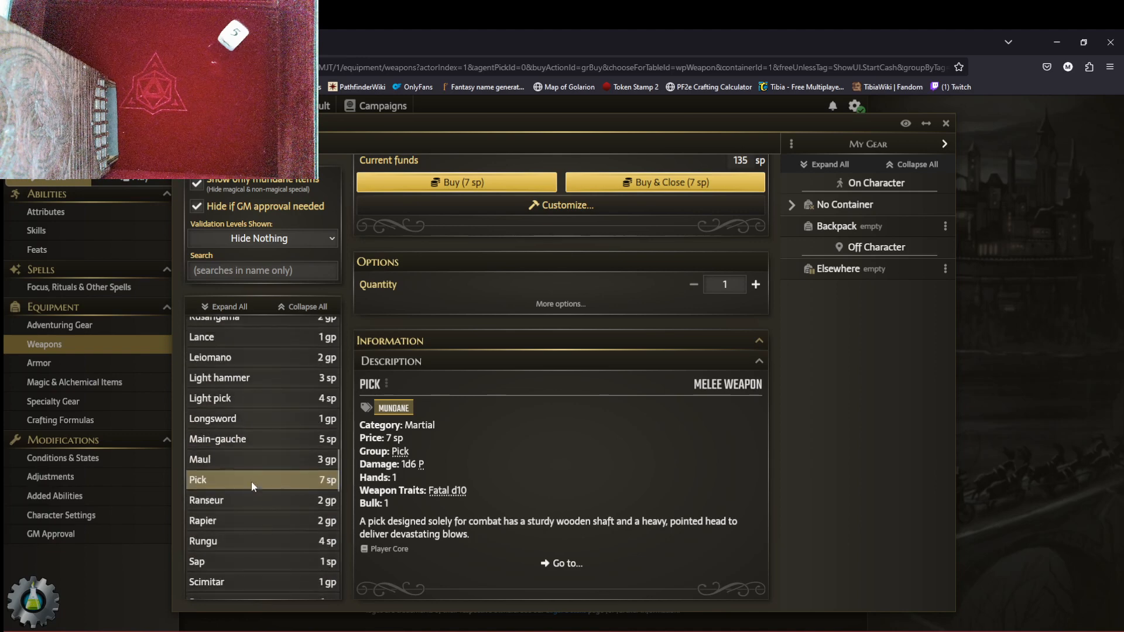
pyautogui.scroll(6, 253, 487)
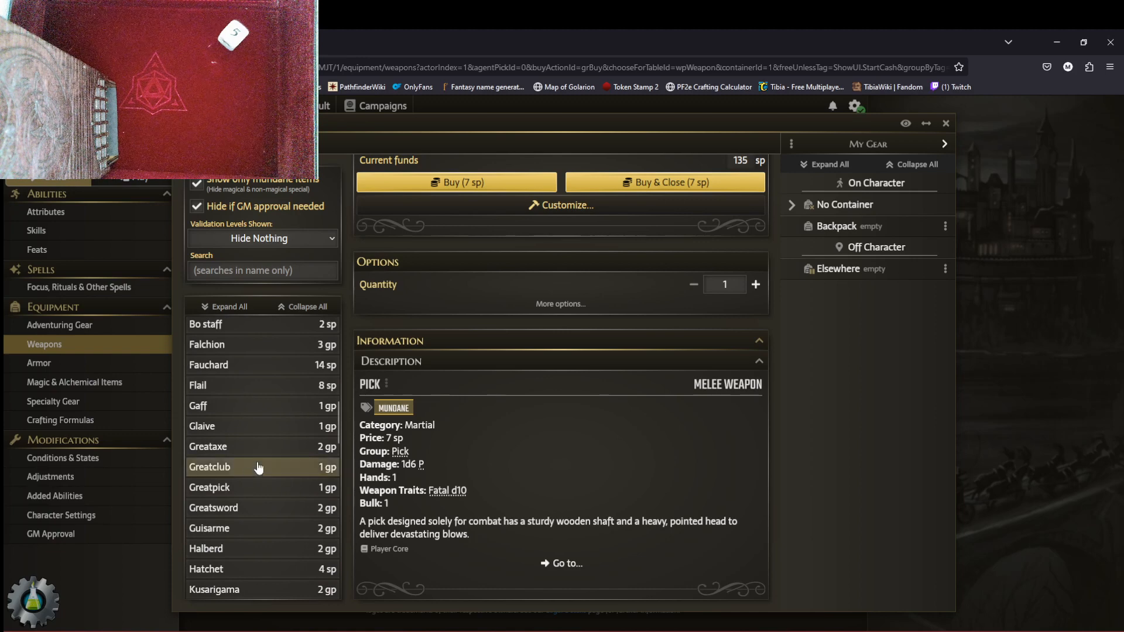
pyautogui.scroll(4, 255, 445)
pyautogui.scroll(-13, 244, 440)
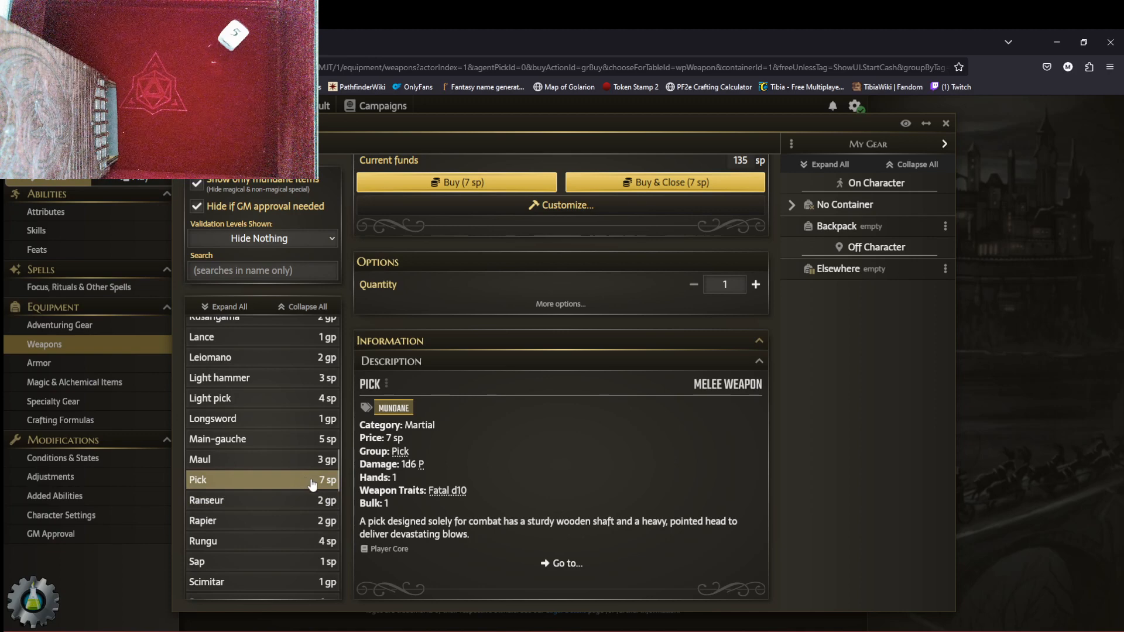
# Step: View the details of the Scythe, Trident and War flail among the martial melee weapons
pyautogui.scroll(-3, 305, 483)
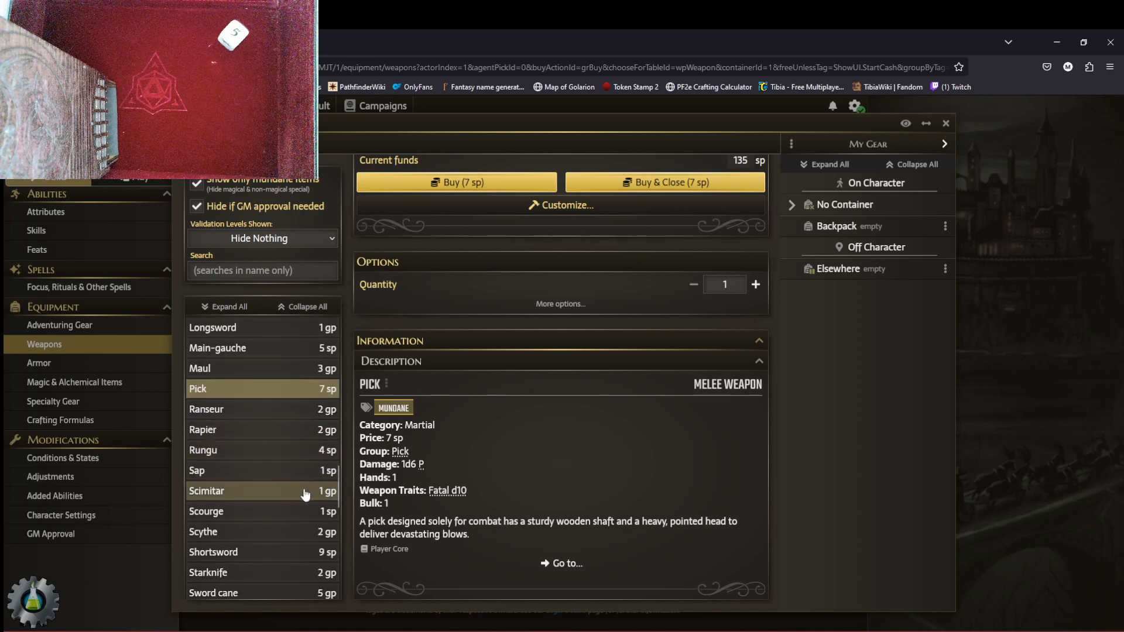
pyautogui.scroll(-3, 311, 512)
pyautogui.click(297, 443)
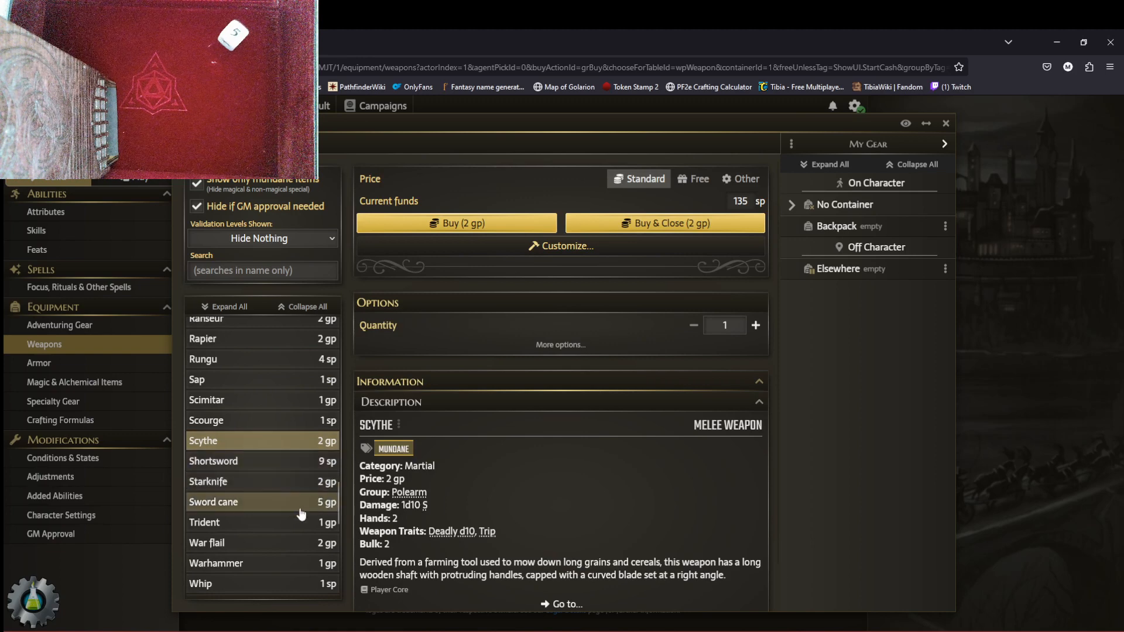
pyautogui.scroll(-3, 304, 492)
pyautogui.click(311, 435)
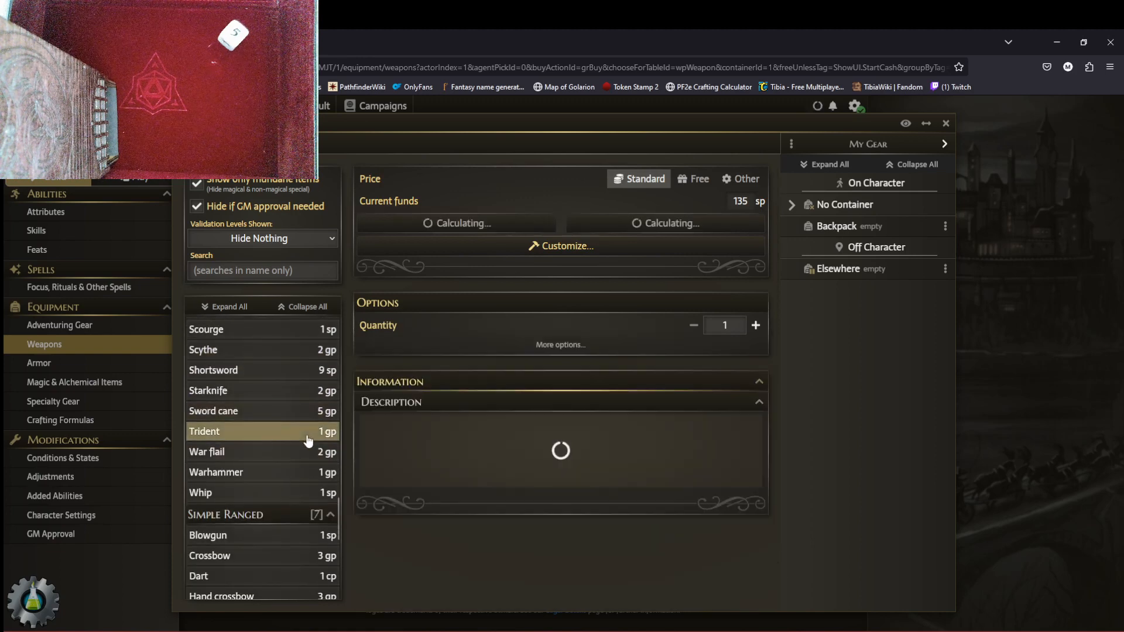
pyautogui.click(312, 454)
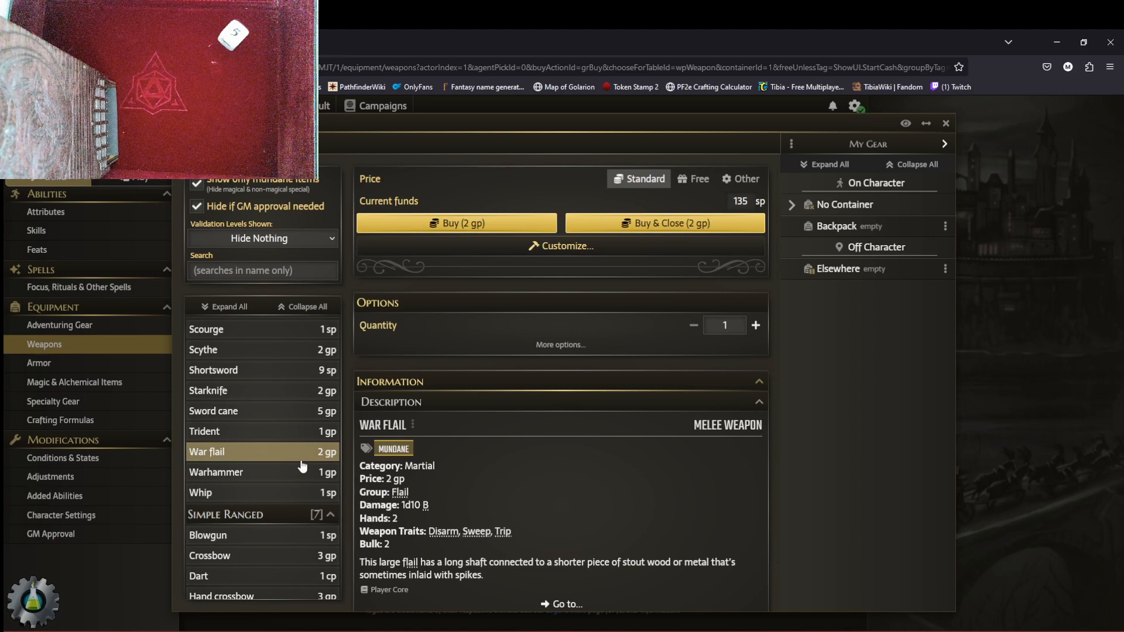
# Step: Find the Maul in the martial melee weapons and read its damage, hands and traits
pyautogui.scroll(5, 293, 476)
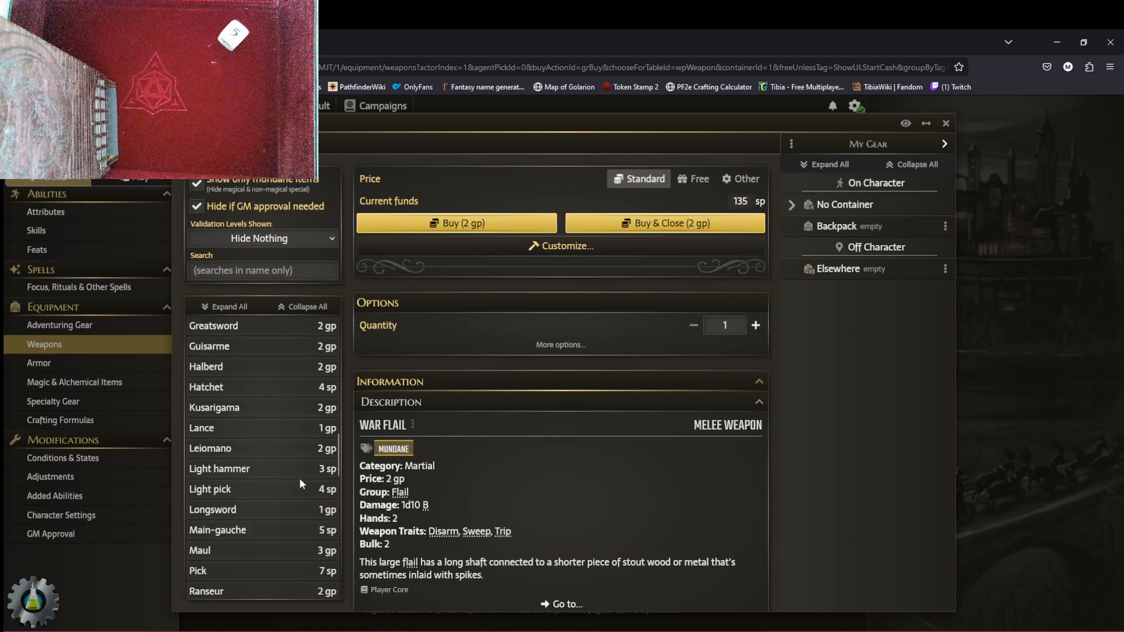
pyautogui.scroll(-10, 300, 480)
pyautogui.scroll(7, 296, 486)
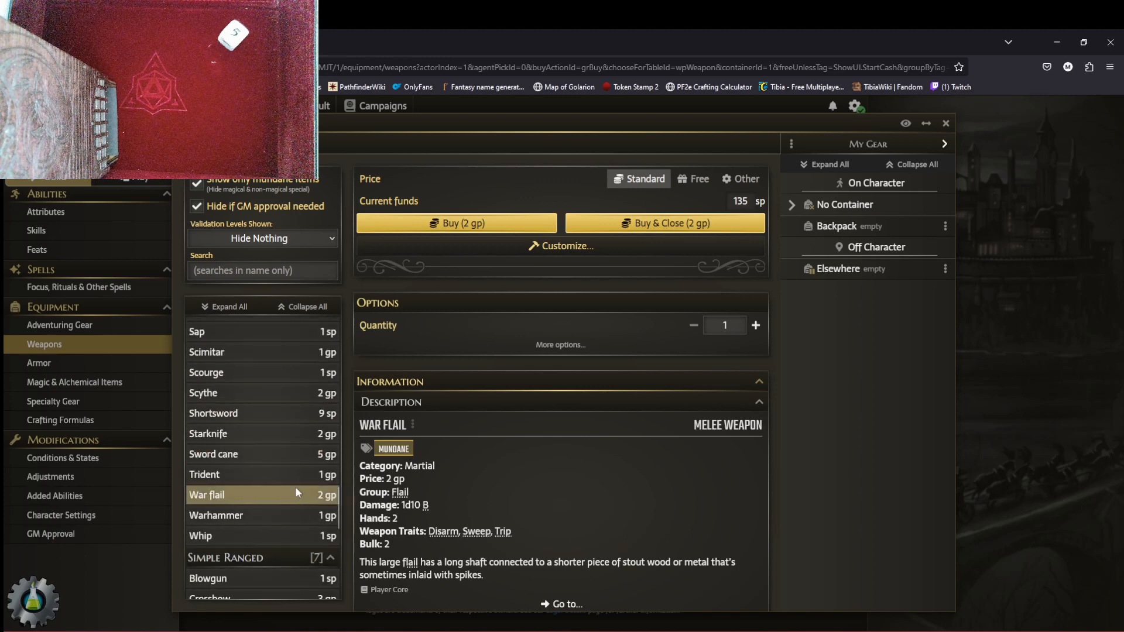
pyautogui.scroll(5, 293, 492)
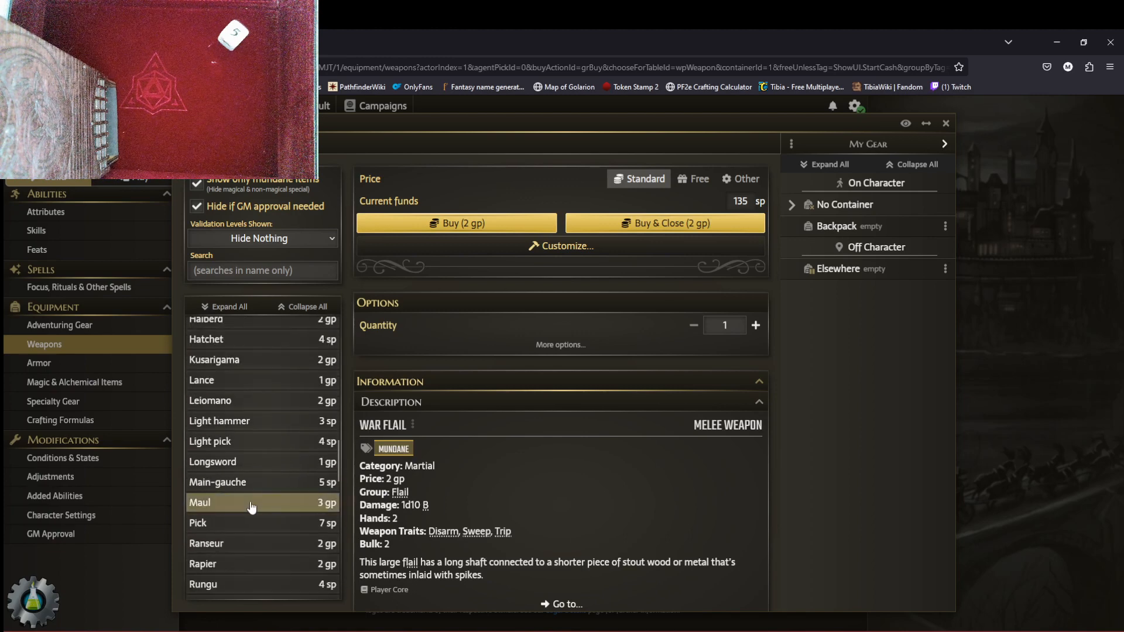
pyautogui.click(251, 507)
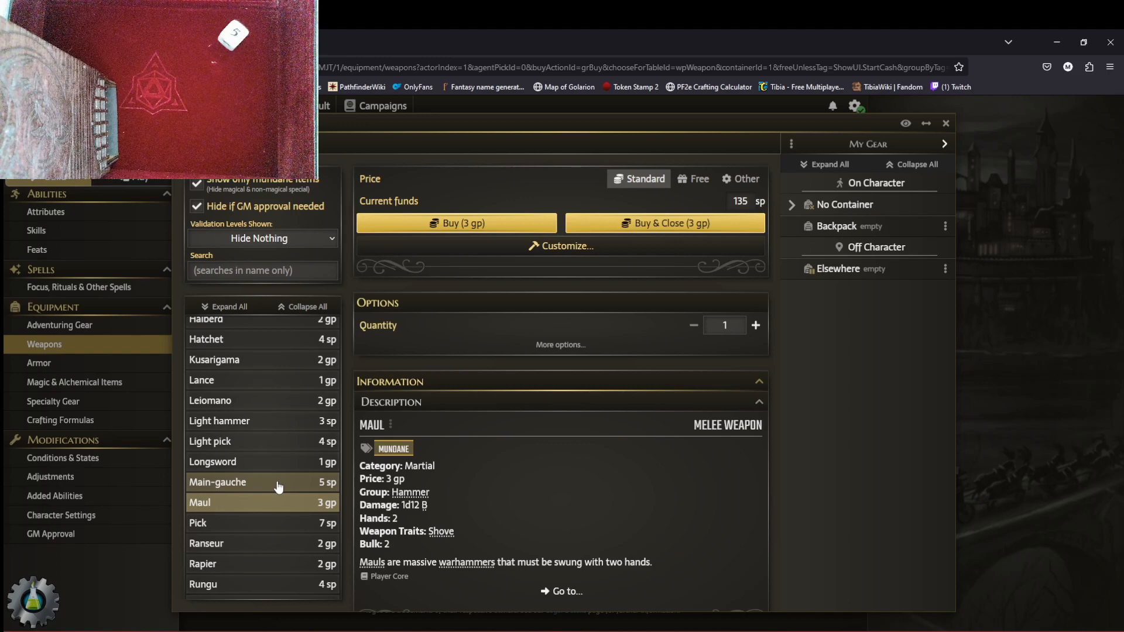
# Step: Go back through the martial melee weapons and read the one-handed Flail's damage, traits and description
pyautogui.scroll(3, 272, 460)
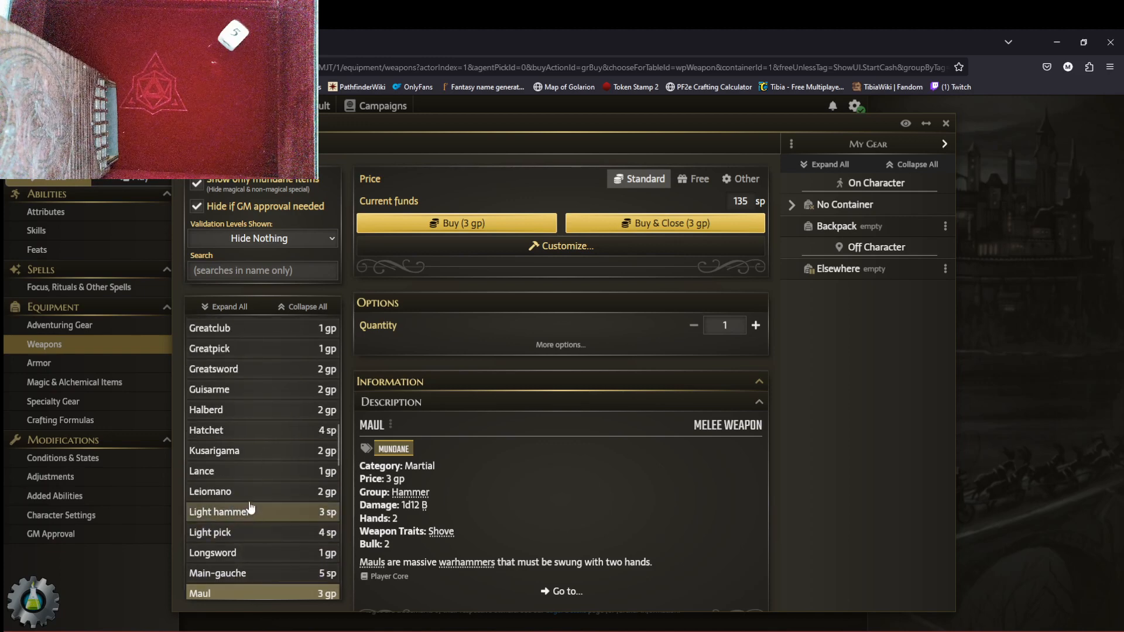
pyautogui.scroll(3, 251, 460)
pyautogui.scroll(3, 252, 451)
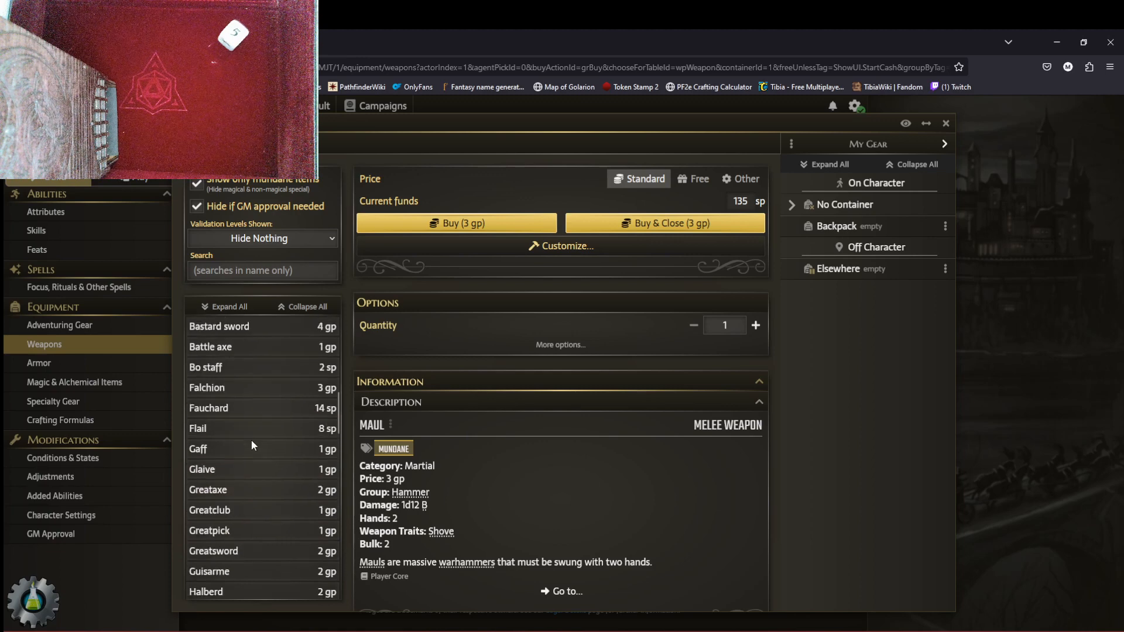
pyautogui.scroll(3, 249, 445)
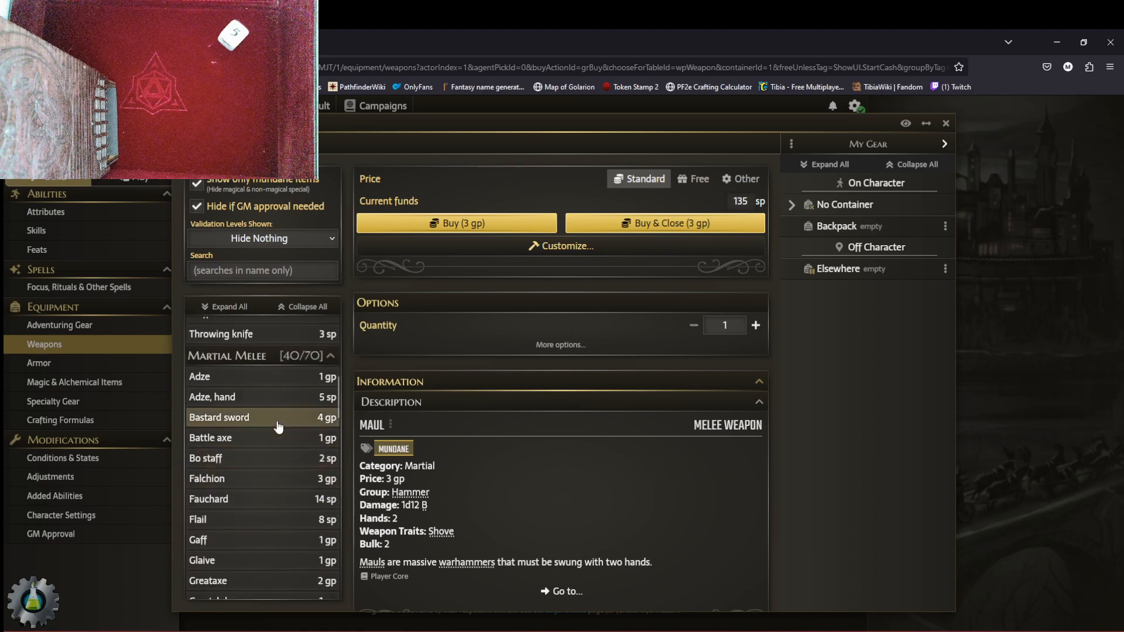
pyautogui.scroll(4, 266, 440)
pyautogui.scroll(-3, 264, 458)
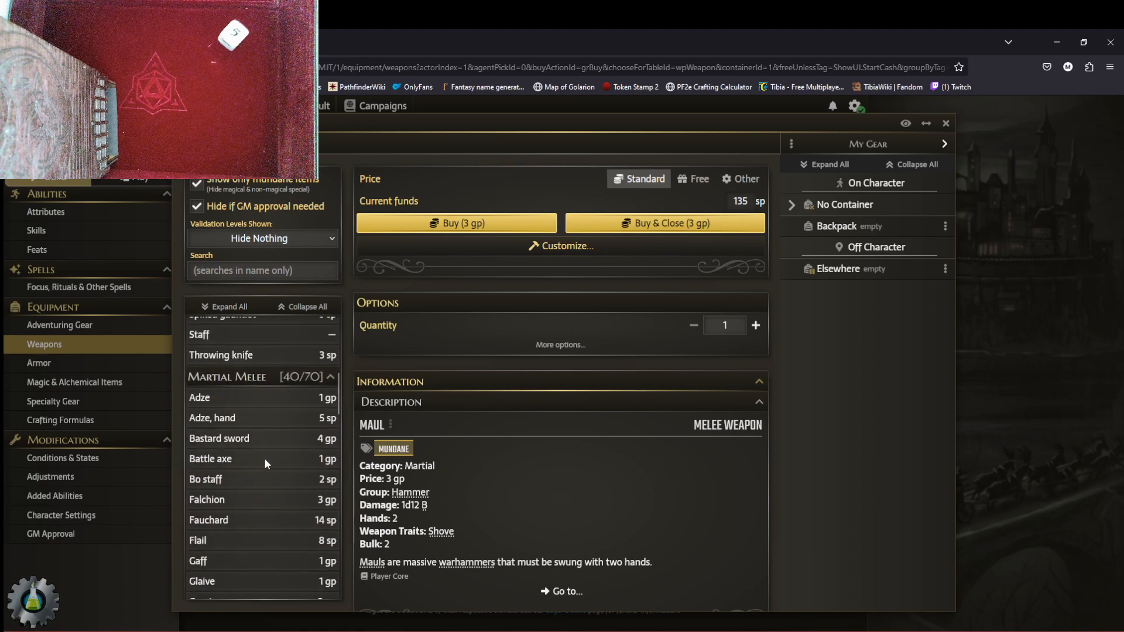
pyautogui.scroll(-1, 265, 458)
pyautogui.scroll(-3, 279, 499)
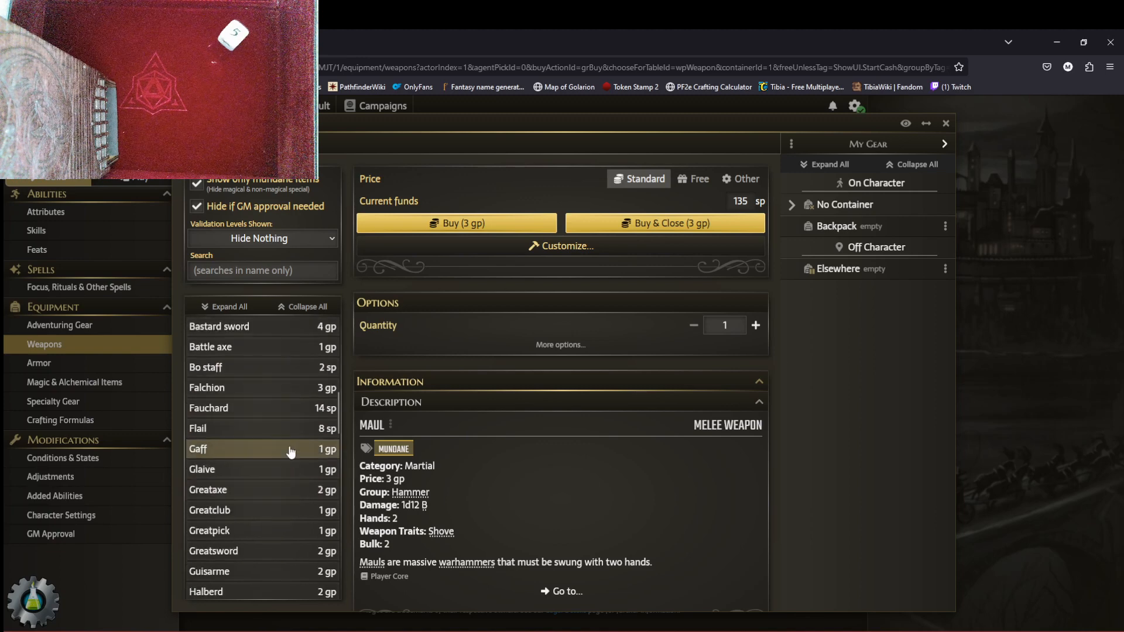
pyautogui.click(306, 432)
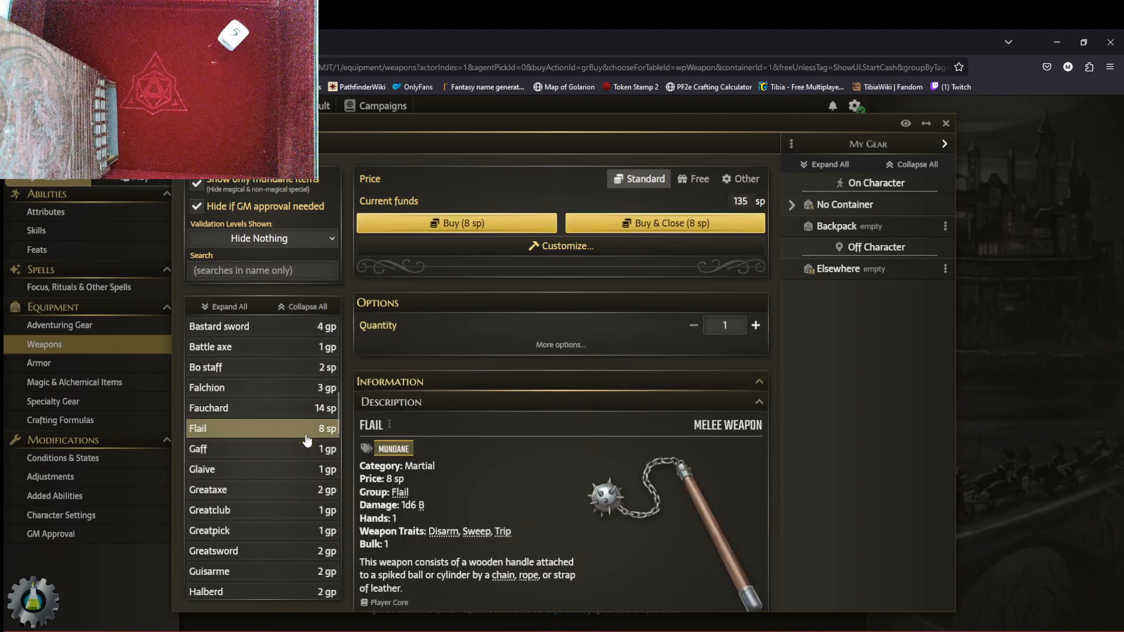
pyautogui.scroll(-1, 506, 514)
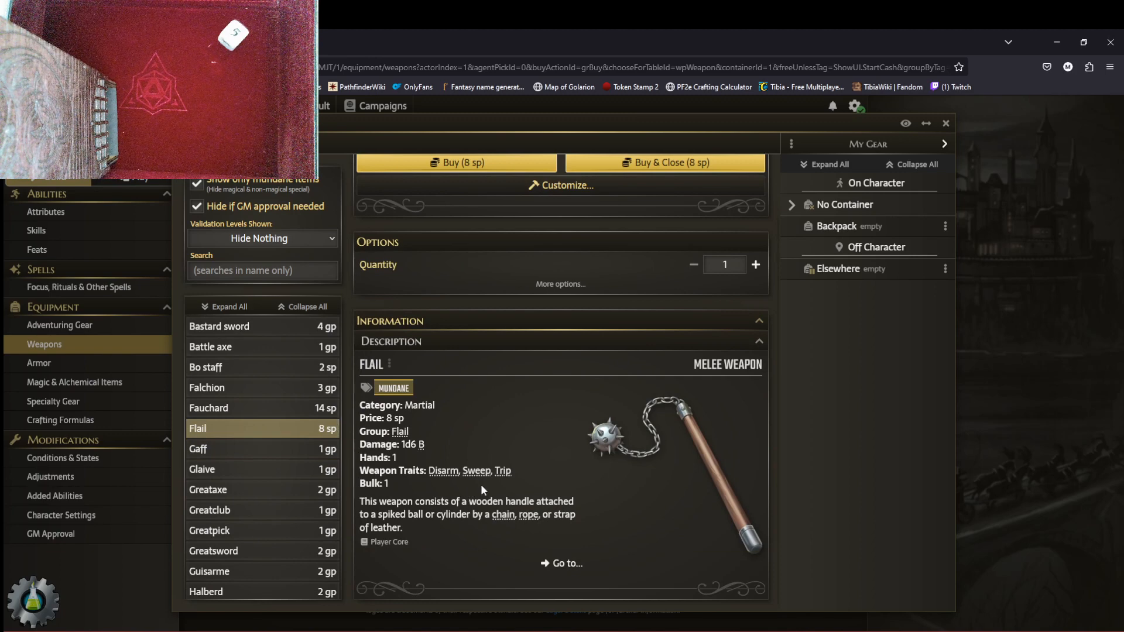
# Step: View the details of the Greatpick, Light hammer and Light pick to compare their damage and traits
pyautogui.scroll(-2, 255, 480)
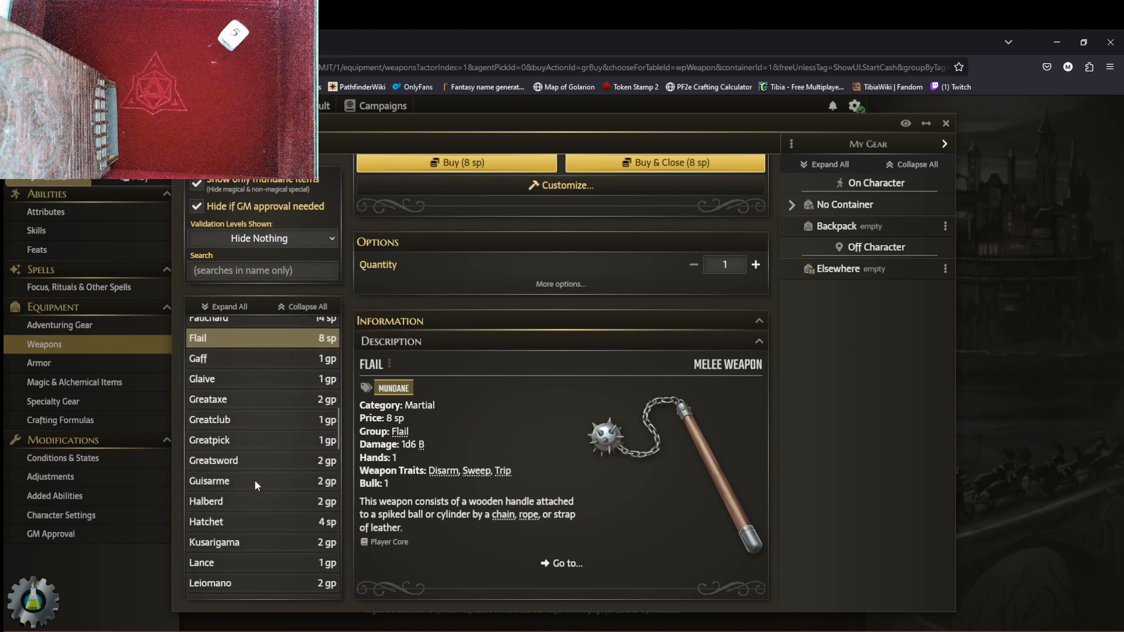
pyautogui.click(268, 446)
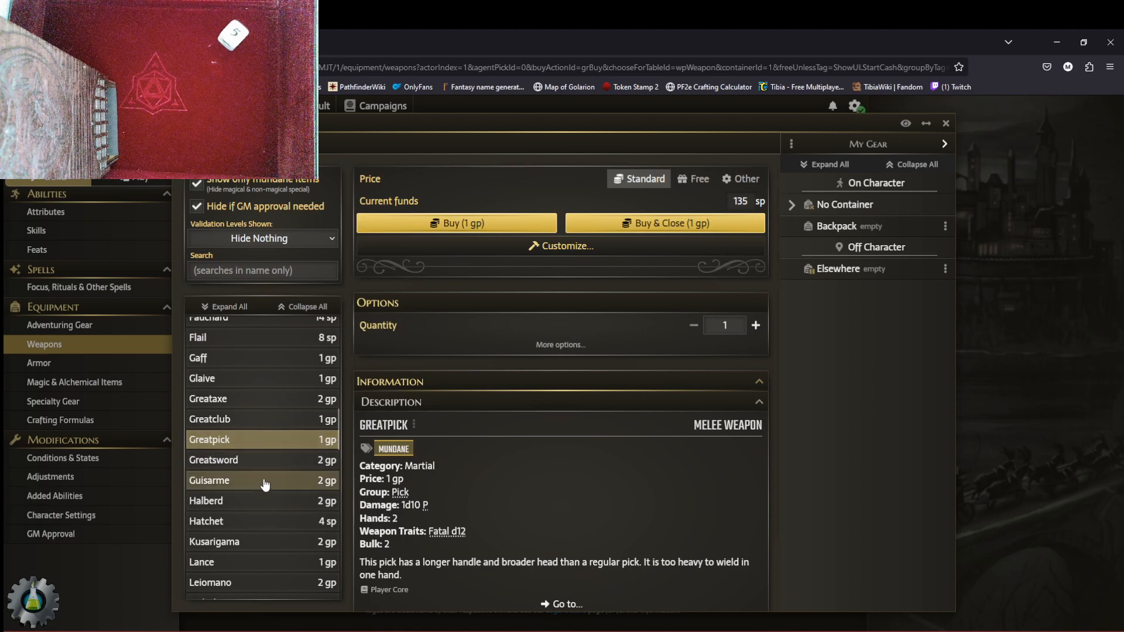
pyautogui.scroll(-2, 265, 480)
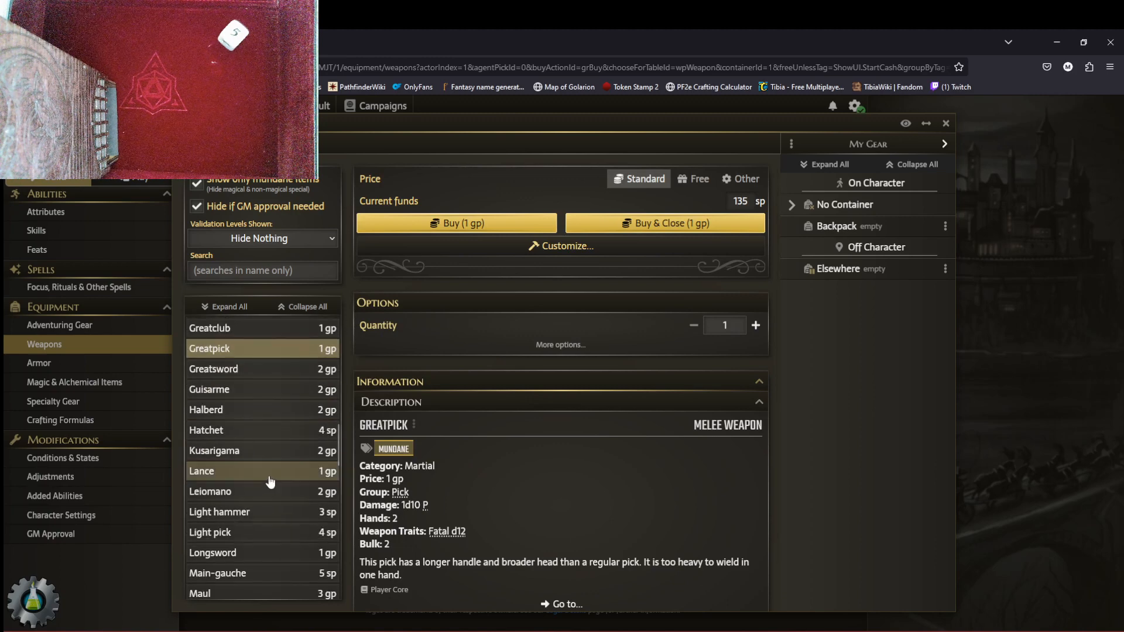
pyautogui.scroll(-2, 268, 476)
pyautogui.click(283, 427)
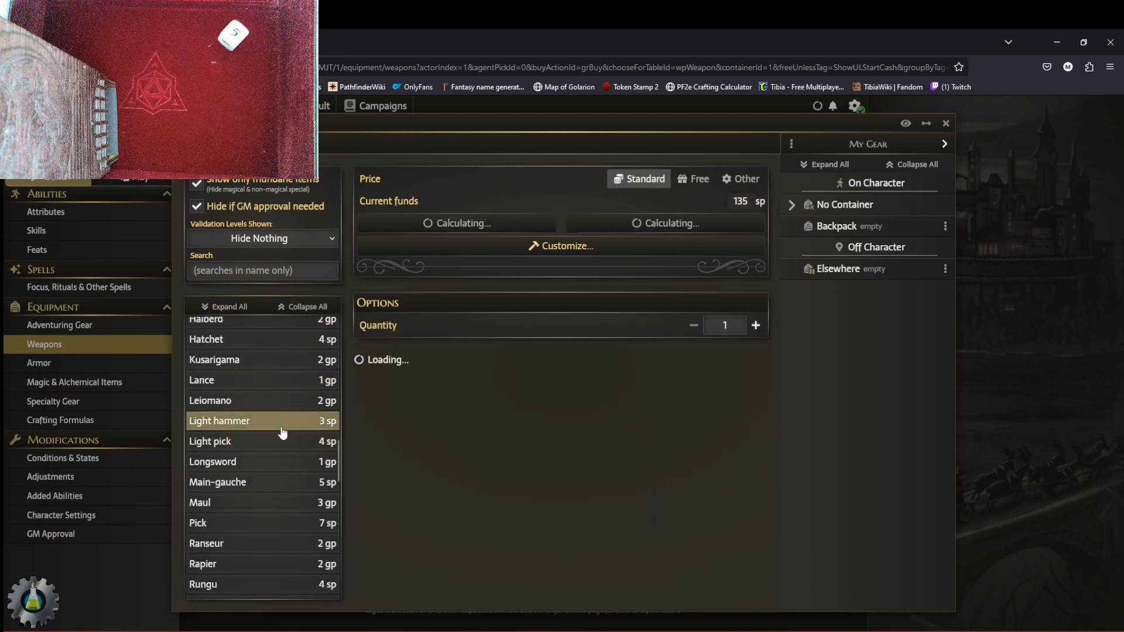
pyautogui.scroll(-1, 507, 516)
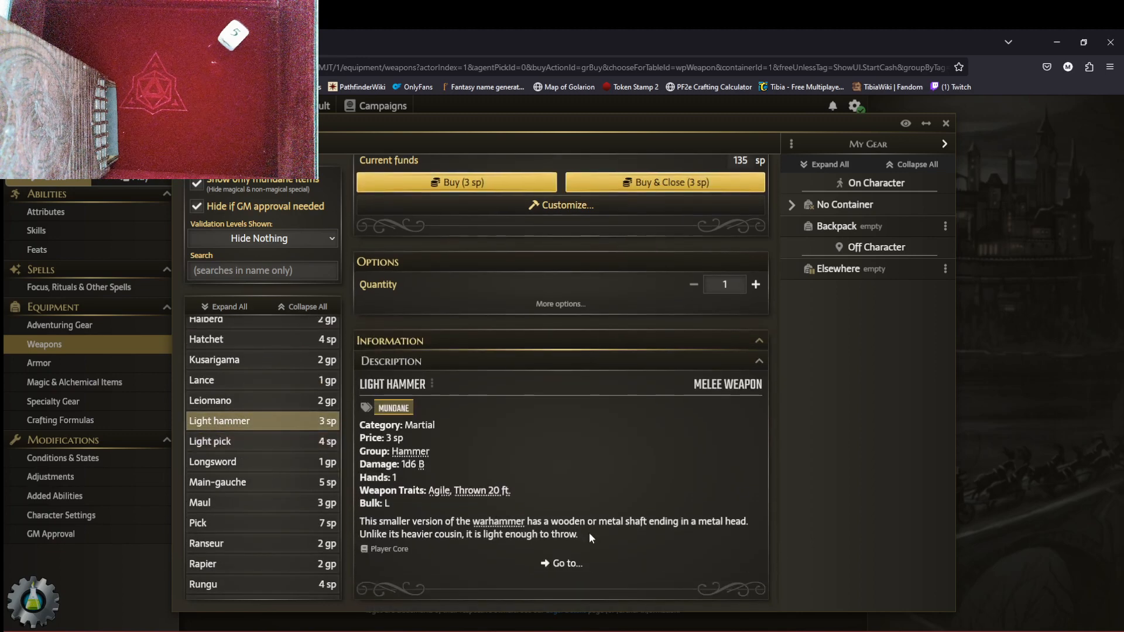
pyautogui.click(295, 445)
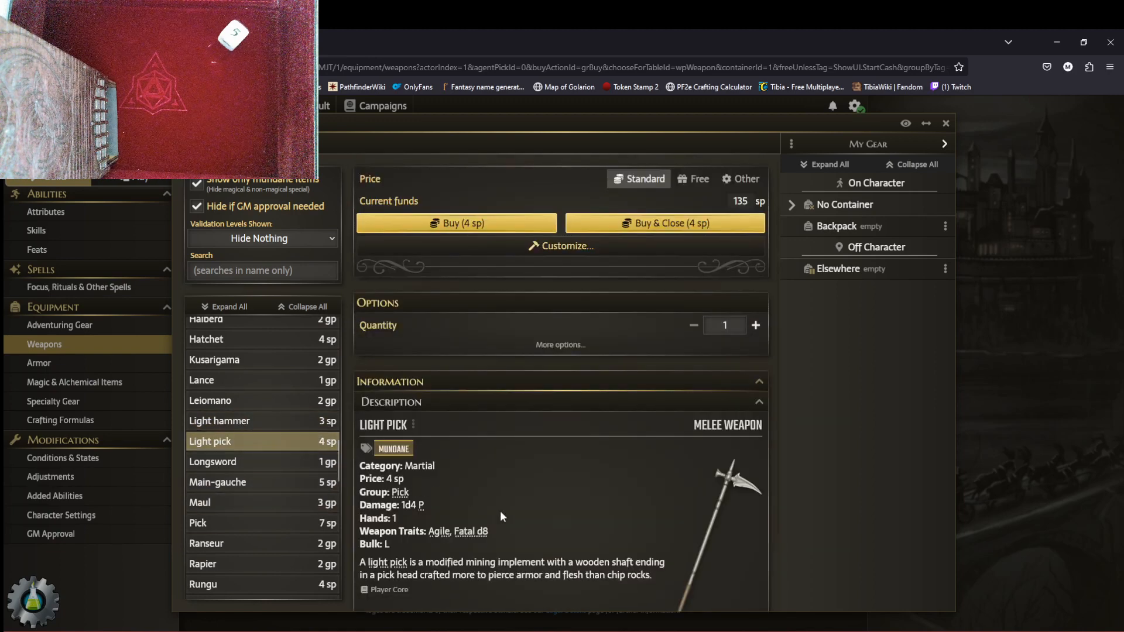
# Step: Go back through the martial melee weapons and view the details of the Flail and the Halberd
pyautogui.scroll(-3, 287, 483)
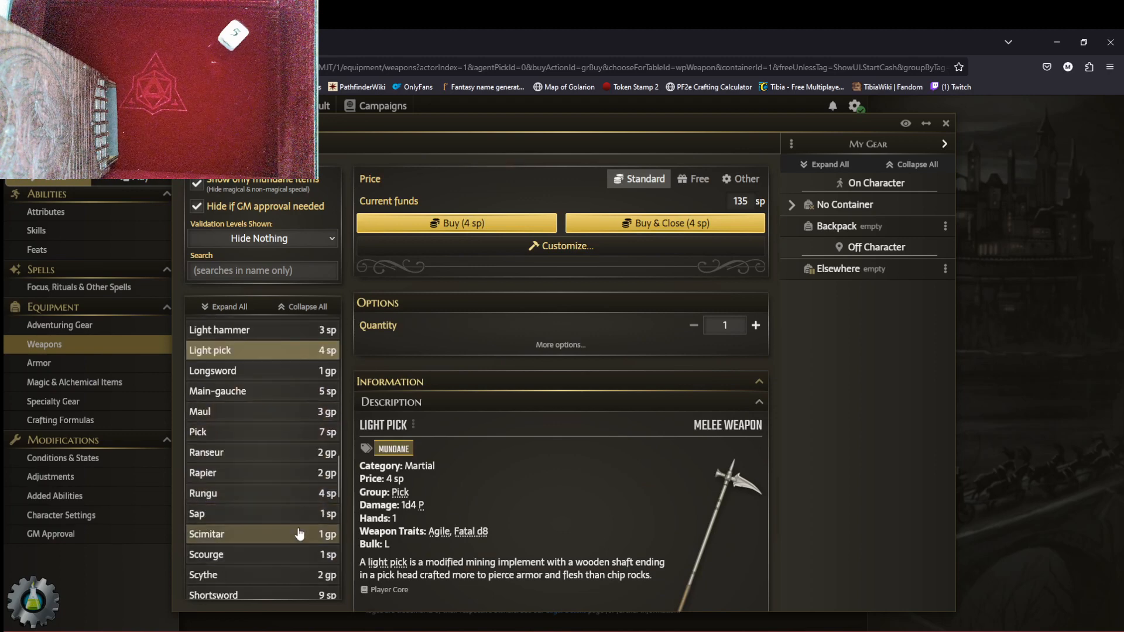
pyautogui.scroll(9, 290, 550)
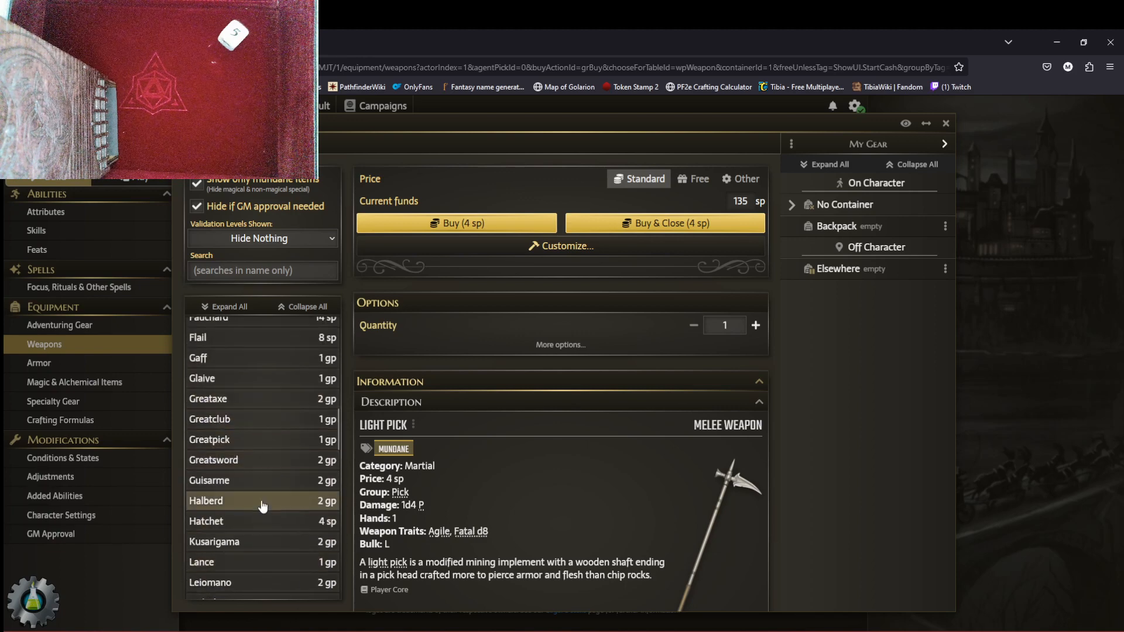
pyautogui.scroll(3, 263, 504)
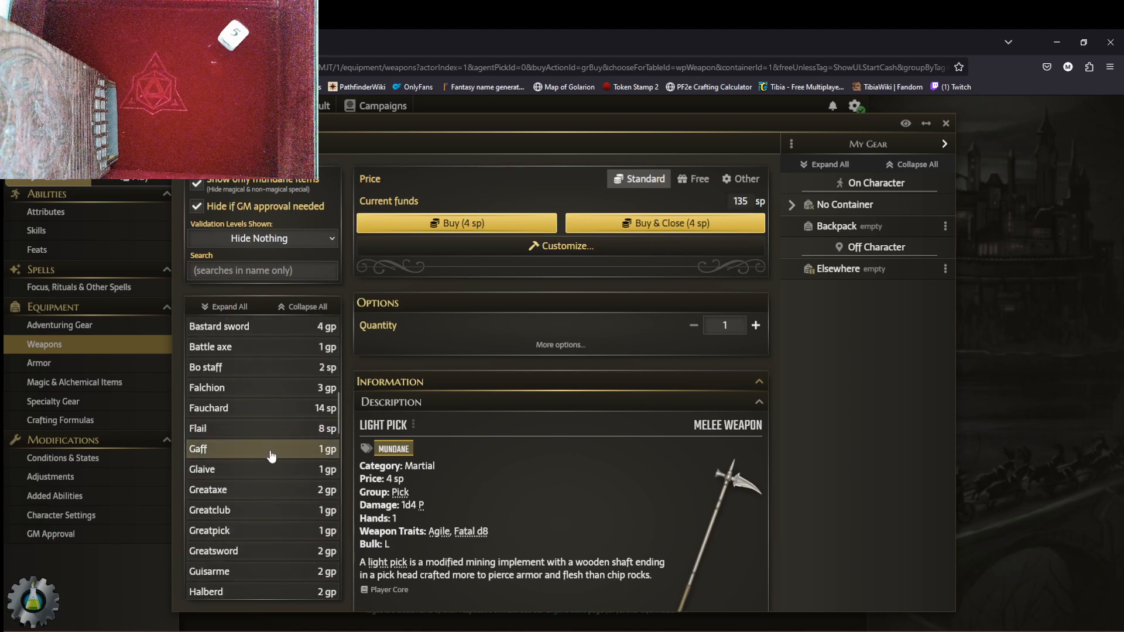
pyautogui.click(293, 436)
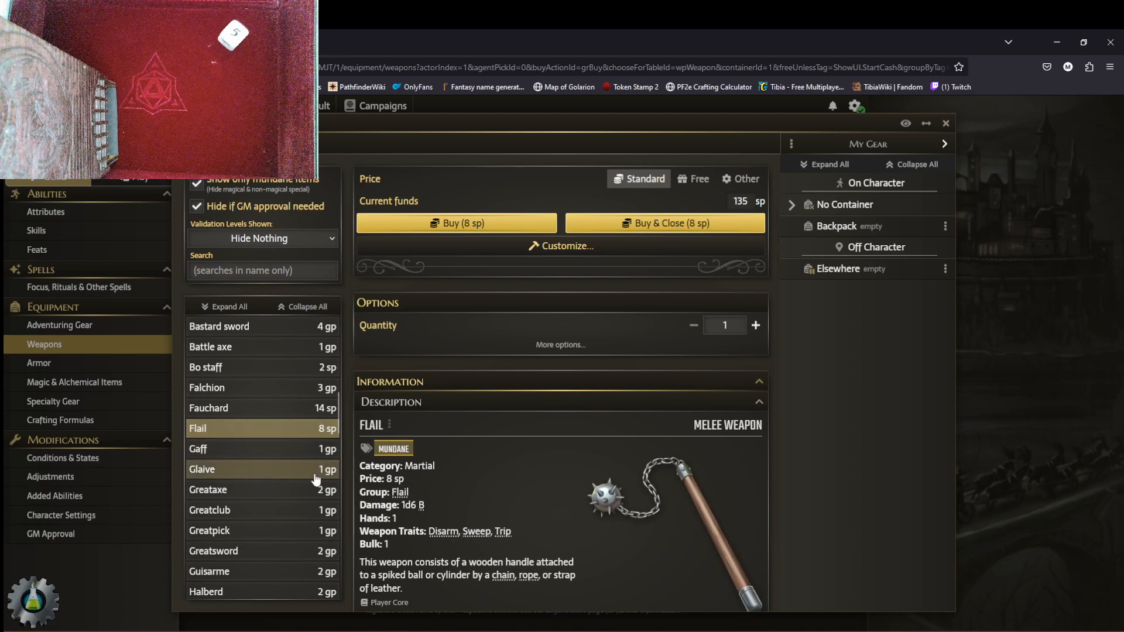
pyautogui.click(282, 592)
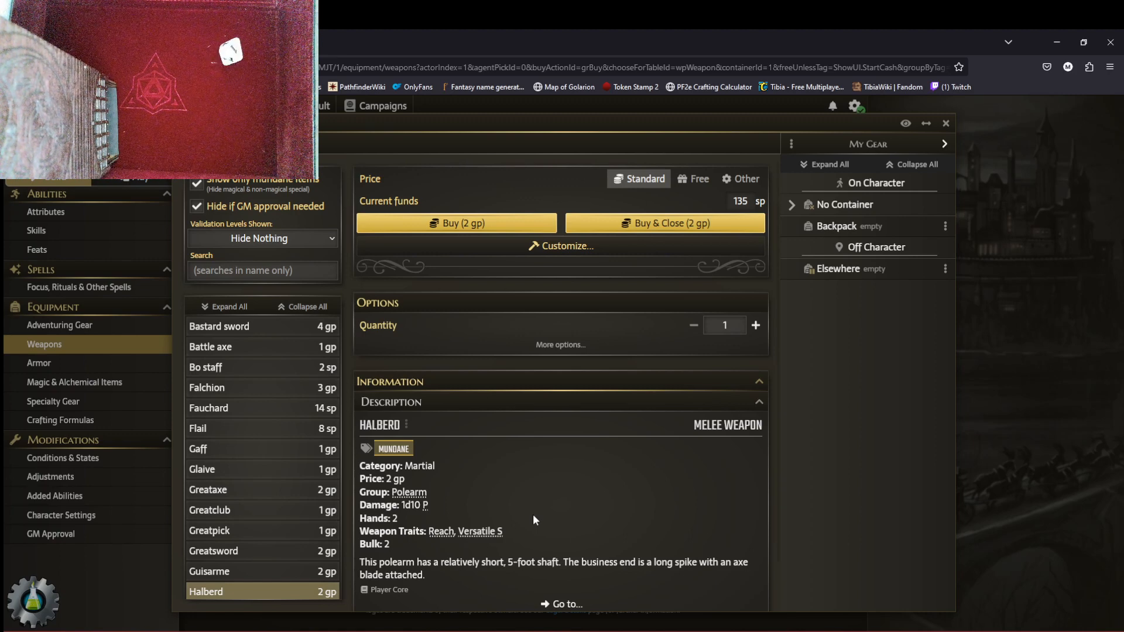
# Step: Buy one Bastard sword from the martial melee weapons at the standard price and return to the weapons overview
pyautogui.scroll(3, 289, 448)
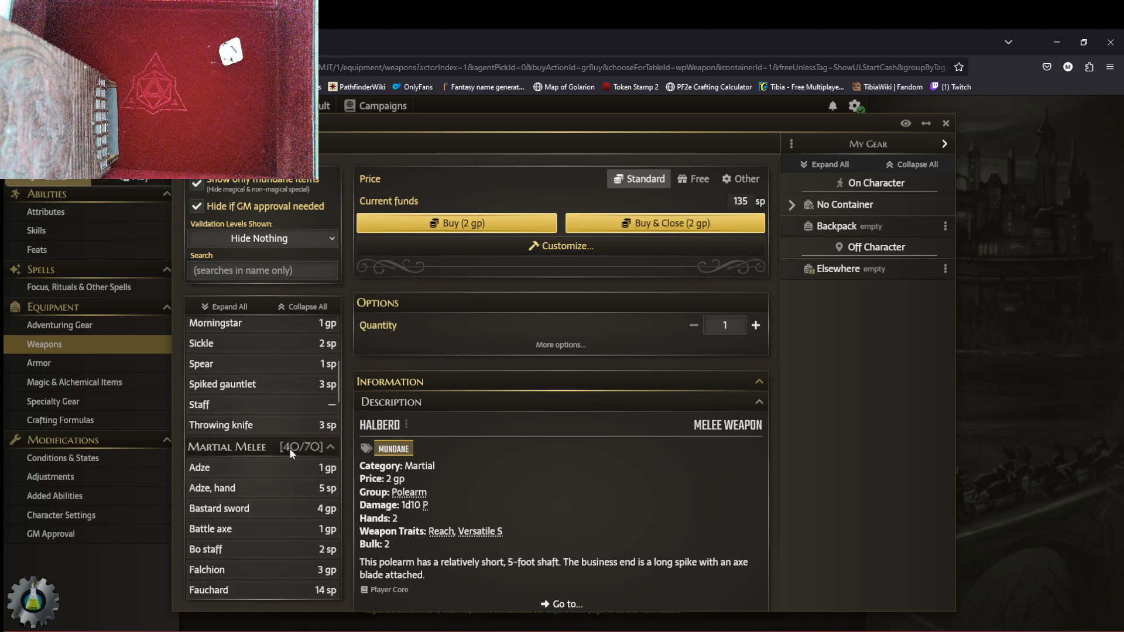
pyautogui.click(235, 514)
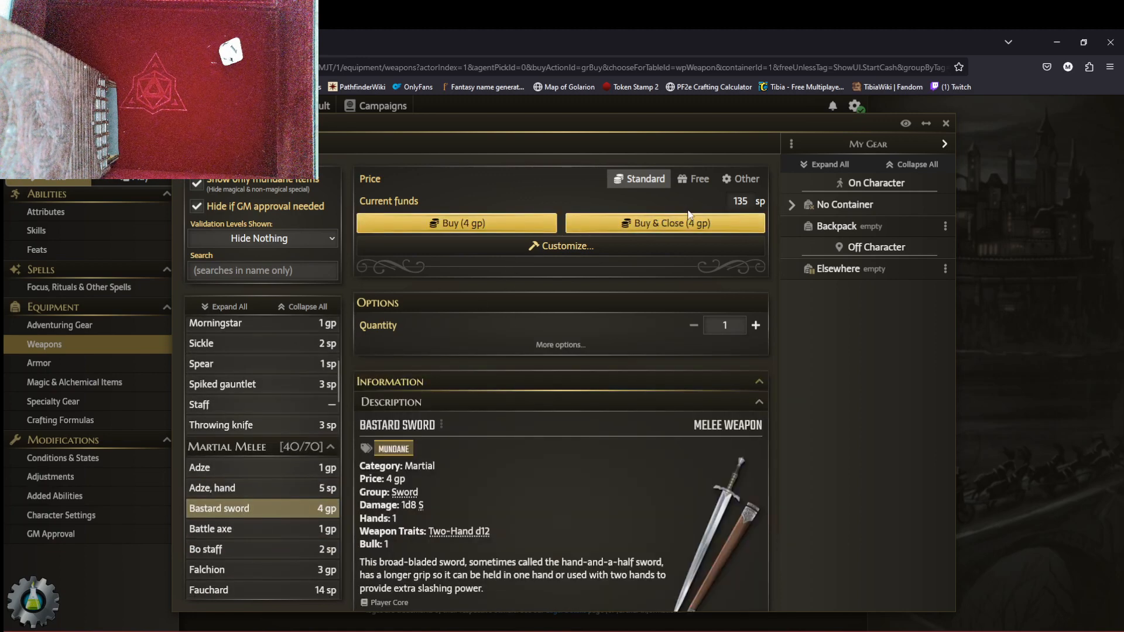
pyautogui.click(687, 226)
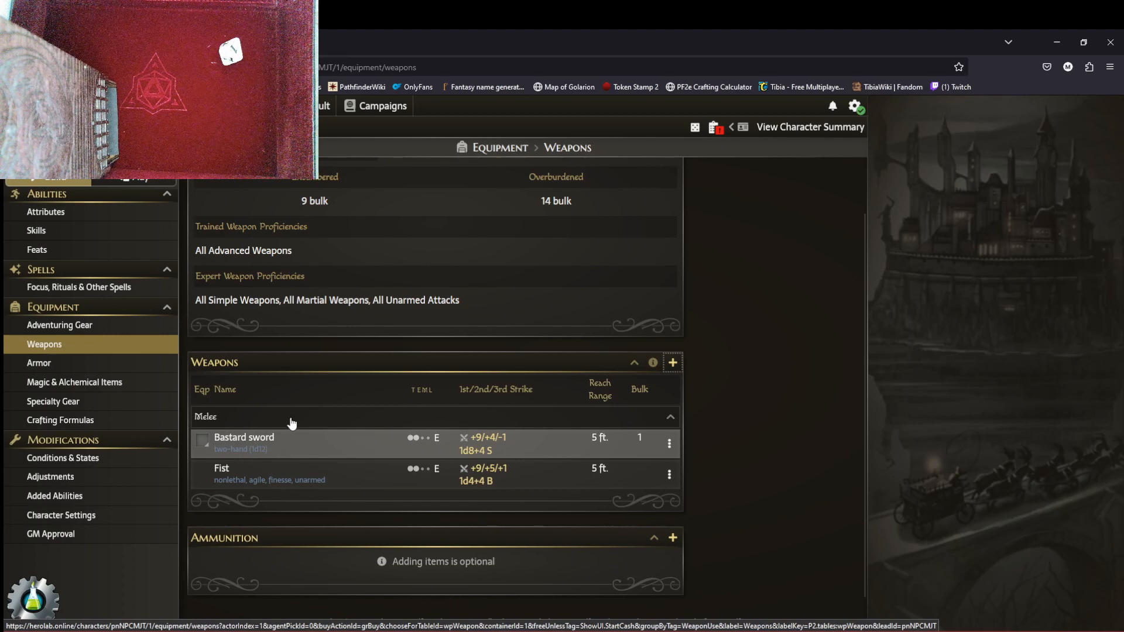
# Step: Open the list of purchasable armor and look through the light, medium and heavy armor and the shields with their prices
pyautogui.click(61, 362)
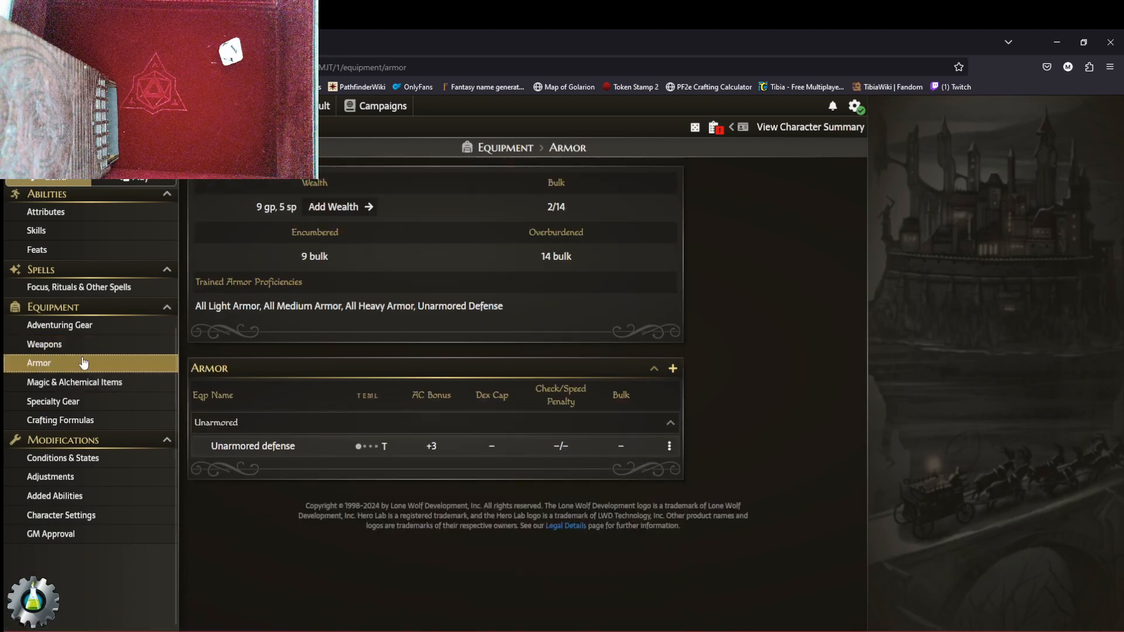
pyautogui.click(673, 369)
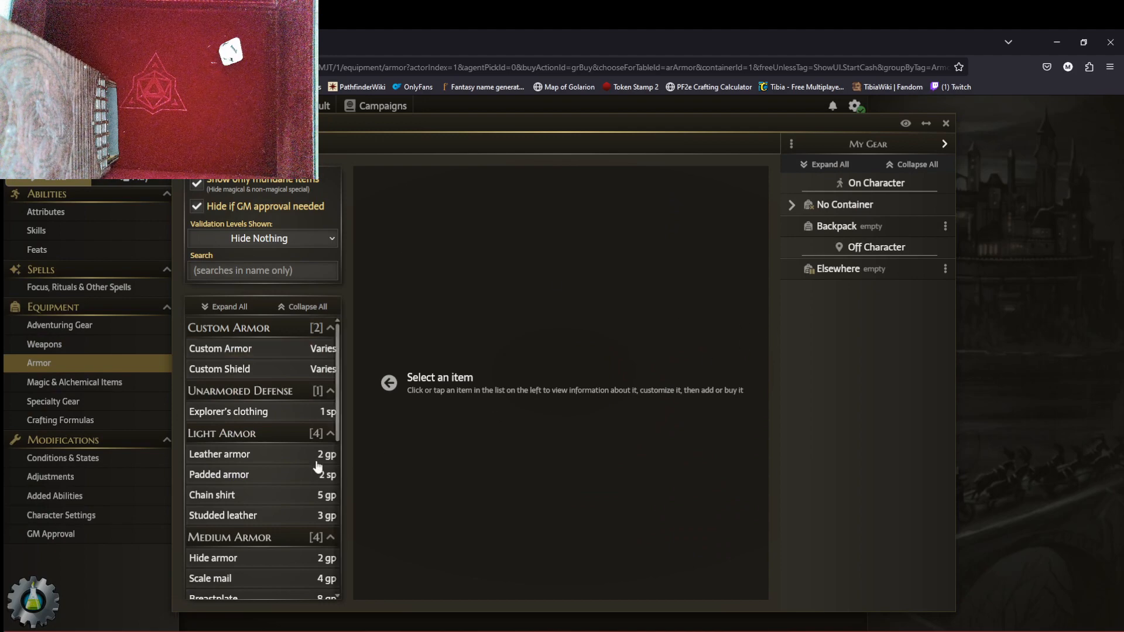
pyautogui.scroll(-5, 288, 470)
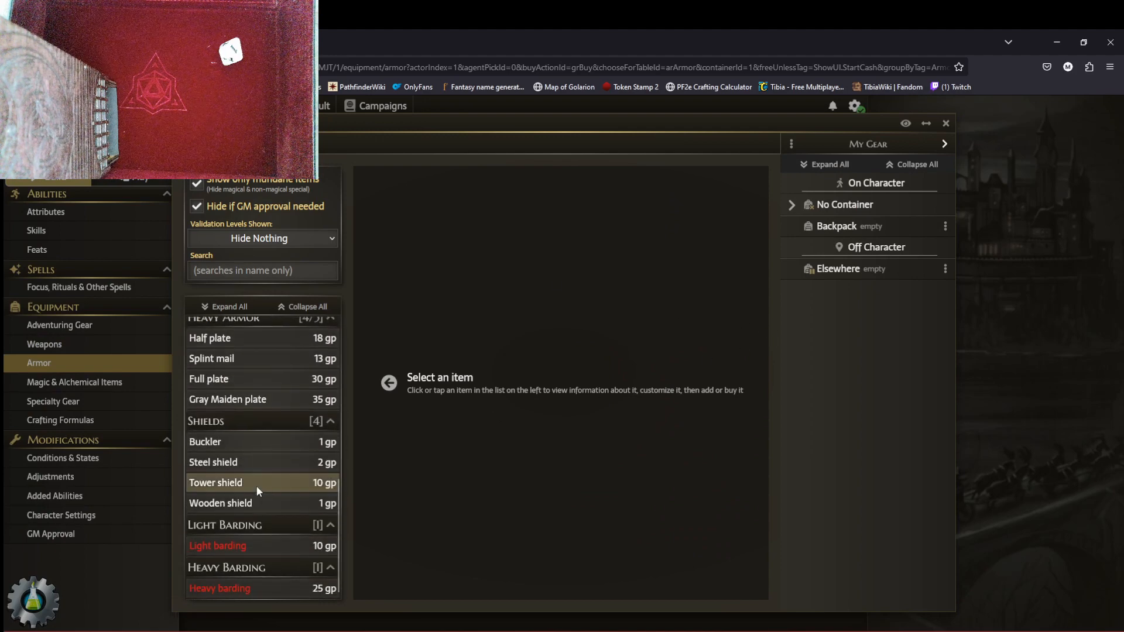
pyautogui.scroll(5, 256, 486)
pyautogui.scroll(-2, 257, 486)
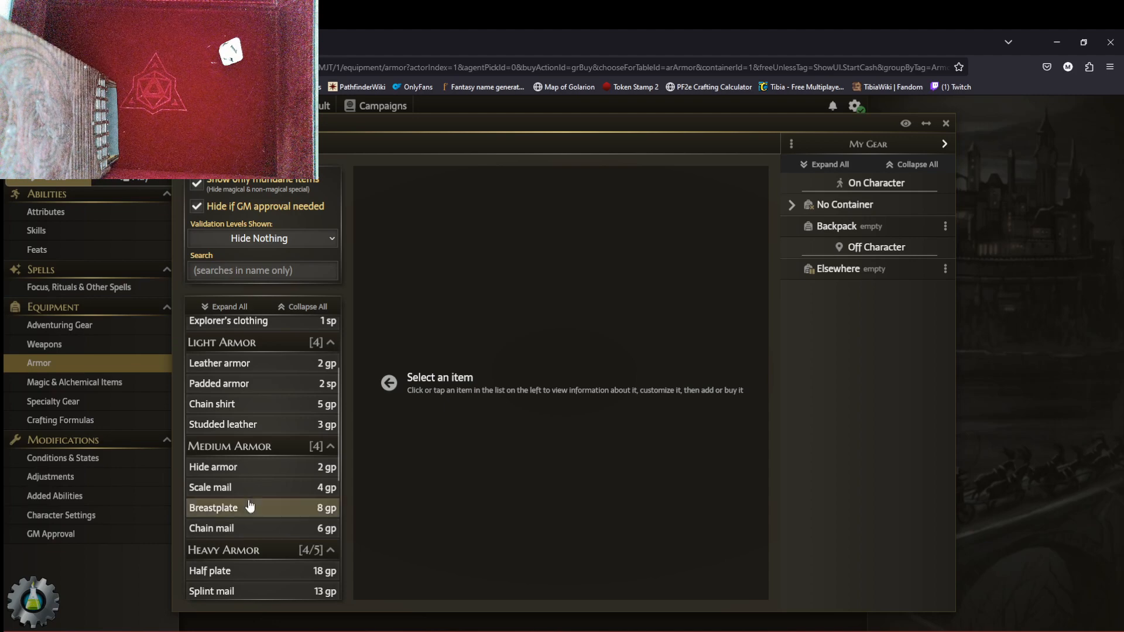
pyautogui.scroll(-2, 251, 507)
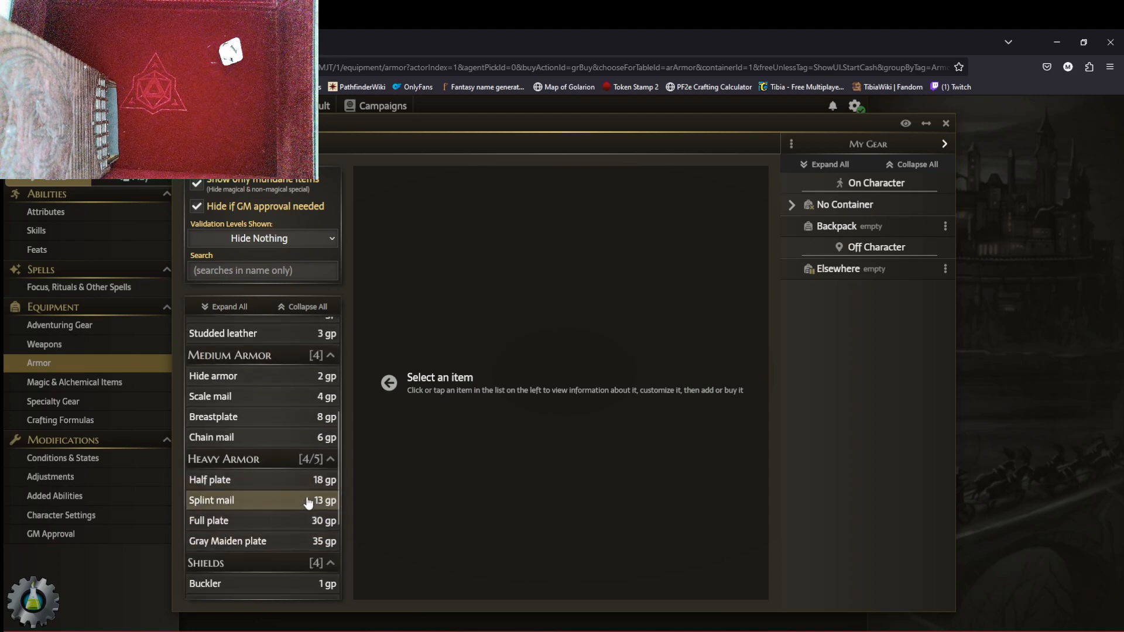
pyautogui.scroll(-2, 305, 504)
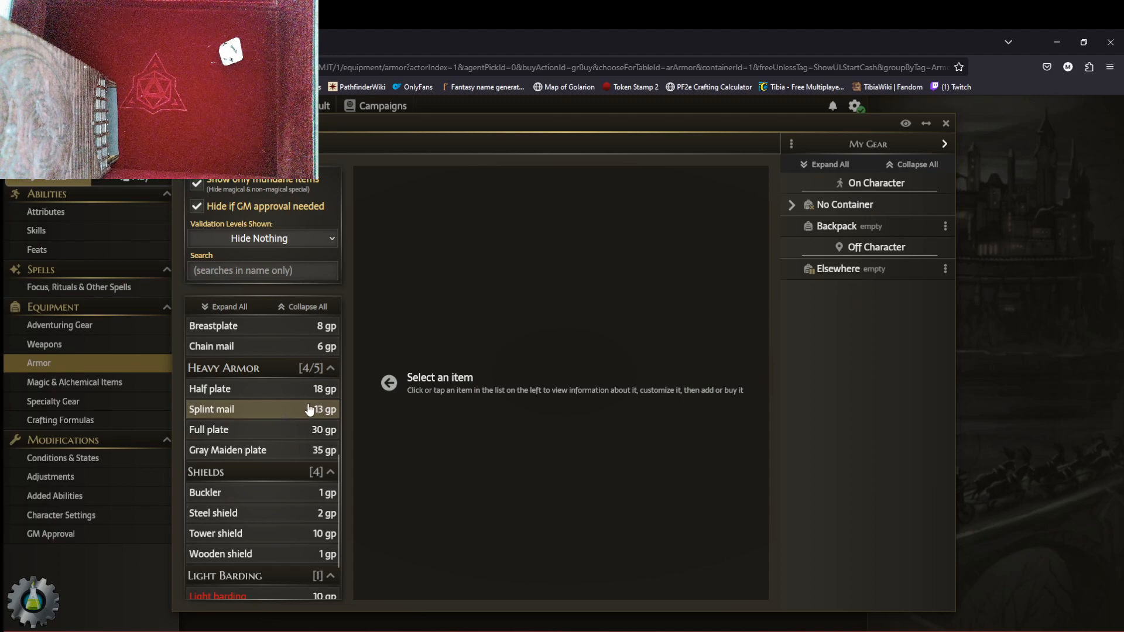
pyautogui.scroll(2, 309, 411)
pyautogui.scroll(2, 304, 404)
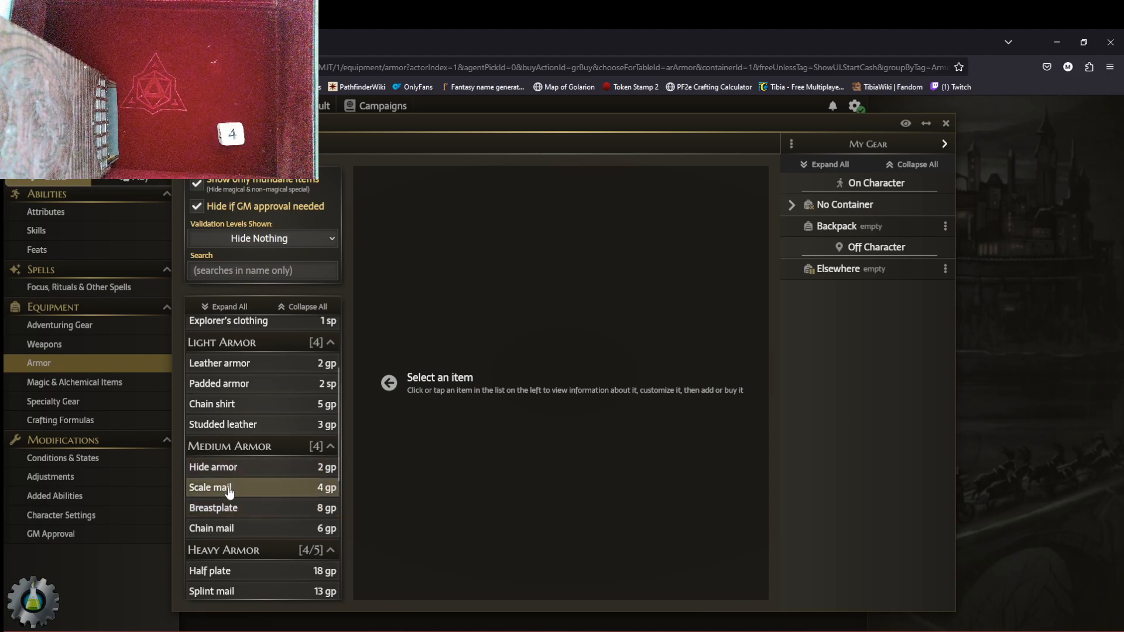
# Step: Compare the details of Scale mail, Breastplate and Chain mail, and buy one Scale mail at the standard price
pyautogui.click(321, 488)
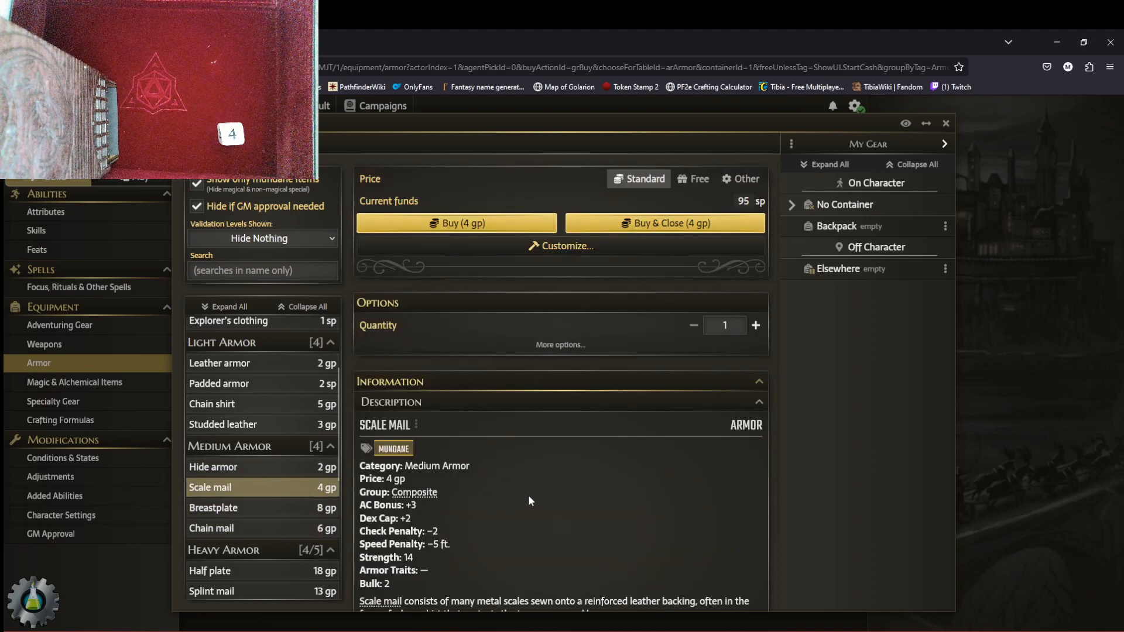
pyautogui.scroll(-2, 530, 499)
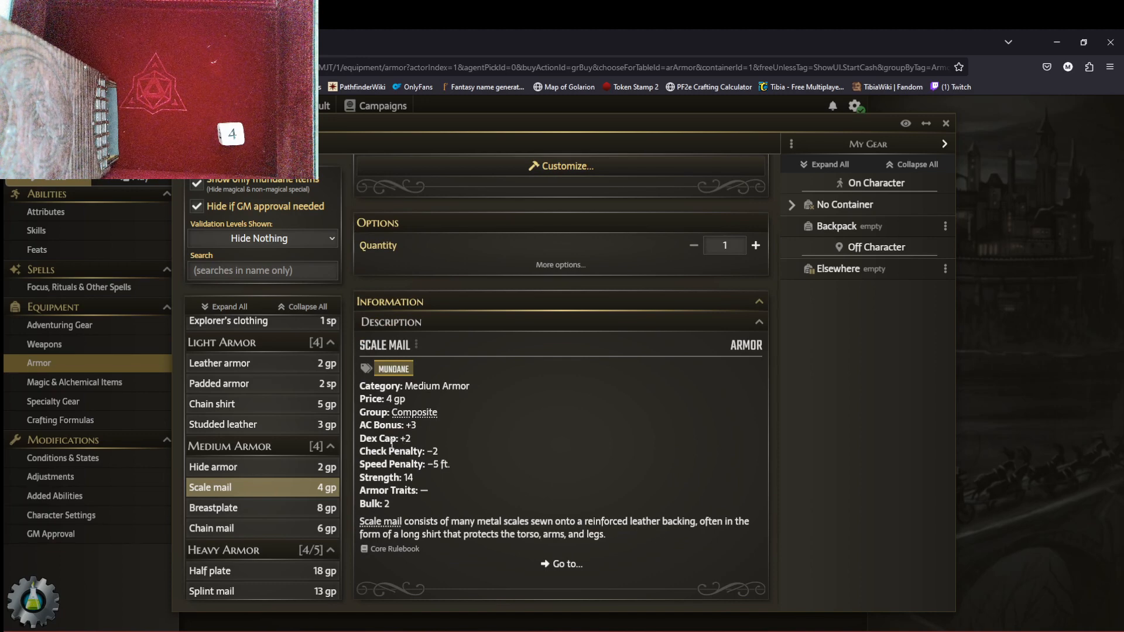
pyautogui.click(326, 507)
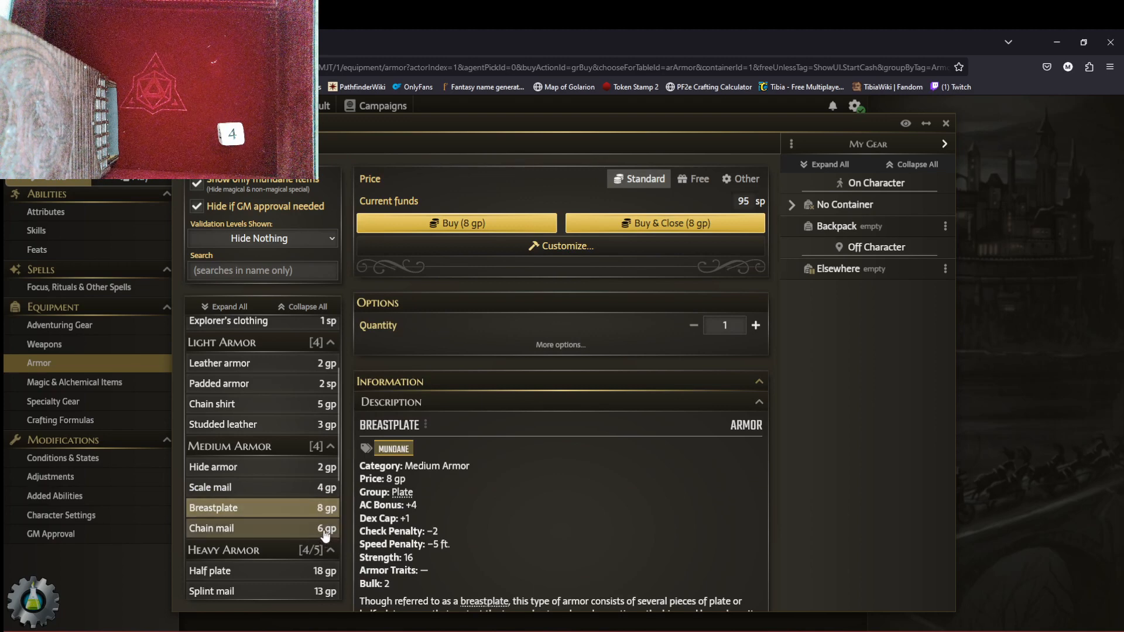
pyautogui.click(326, 533)
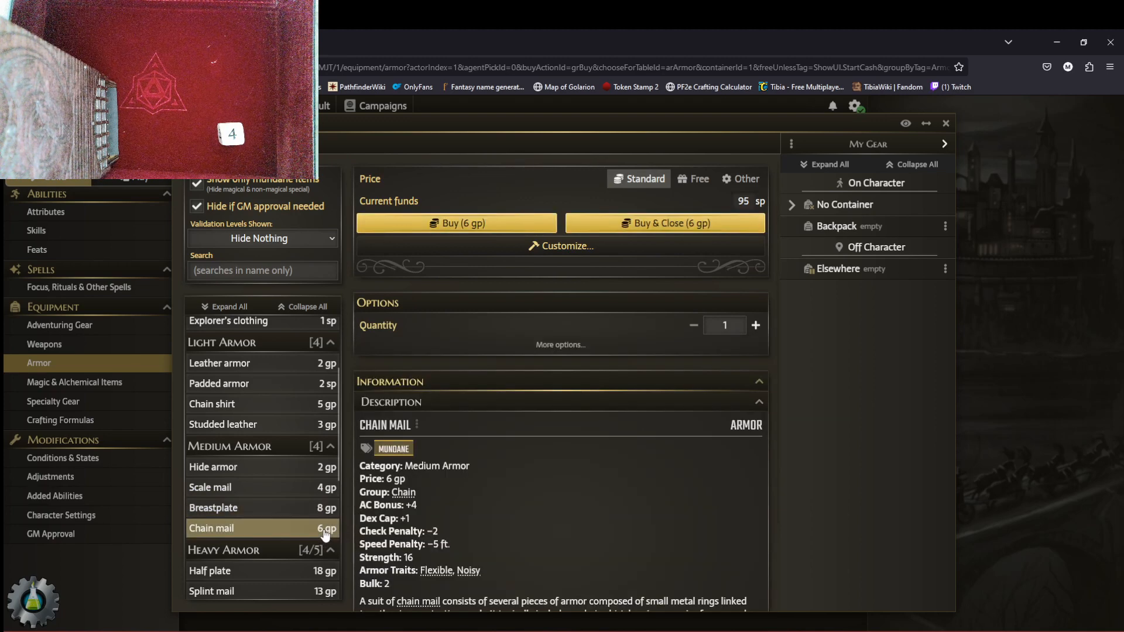
pyautogui.click(304, 492)
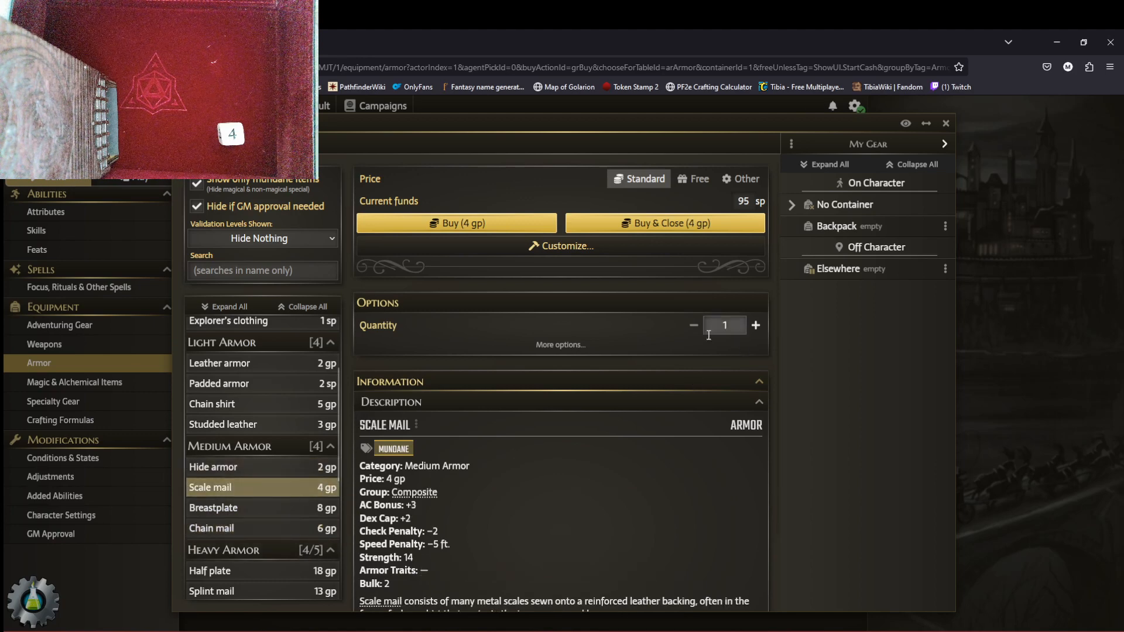
pyautogui.click(752, 230)
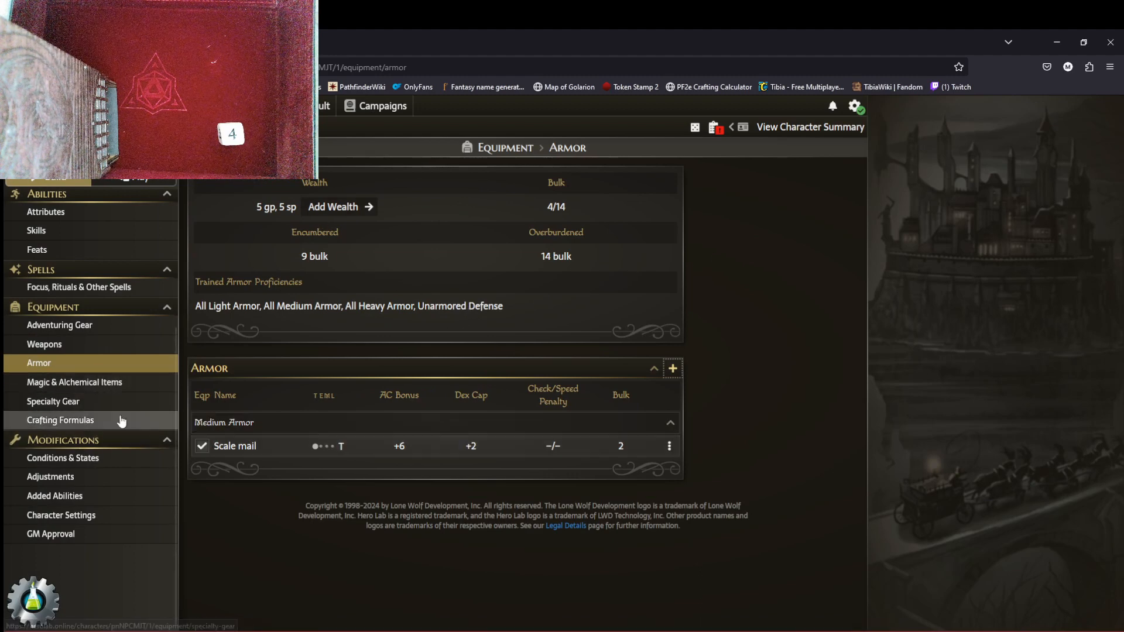
# Step: Add one Steel shield from the shields to the character's armor, bought at the standard price
pyautogui.click(673, 368)
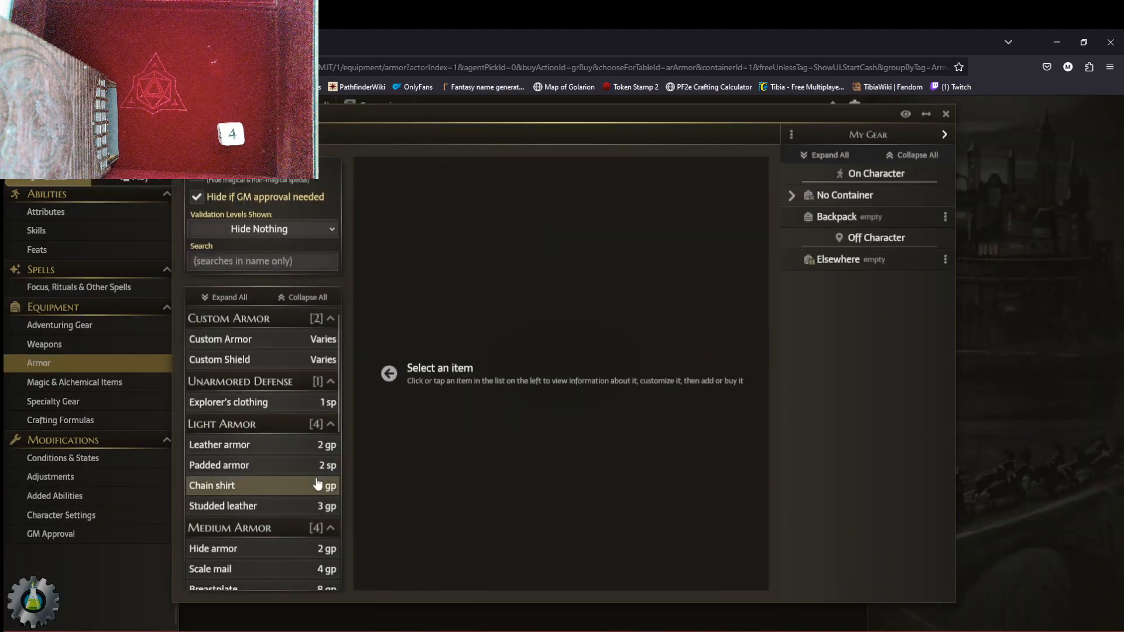
pyautogui.scroll(-3, 252, 474)
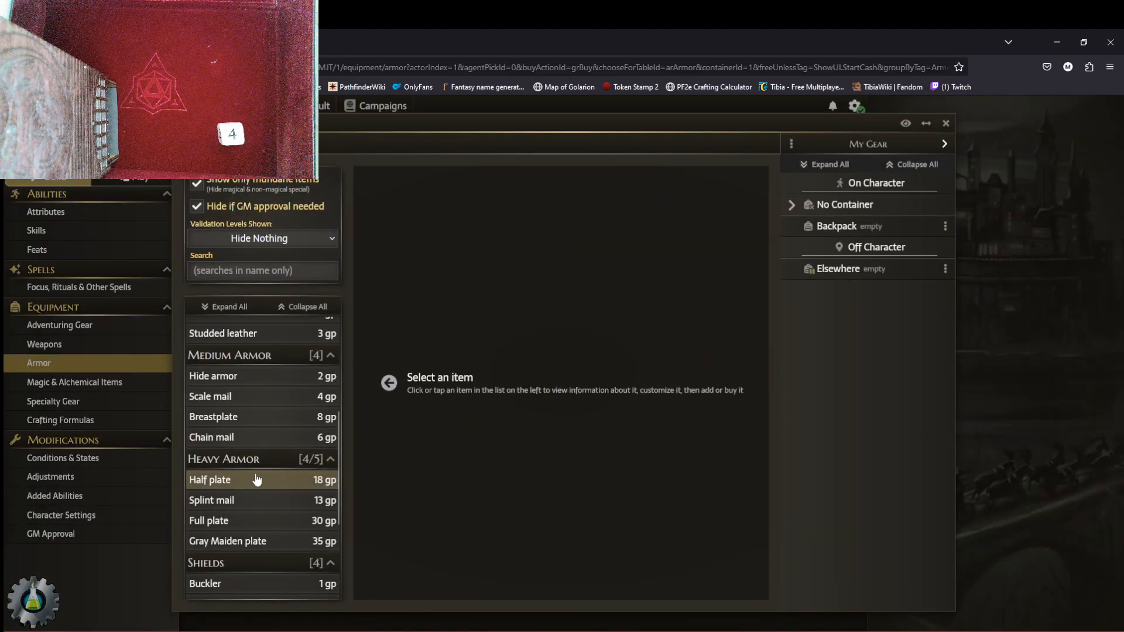
pyautogui.scroll(-2, 255, 480)
pyautogui.scroll(-1, 256, 479)
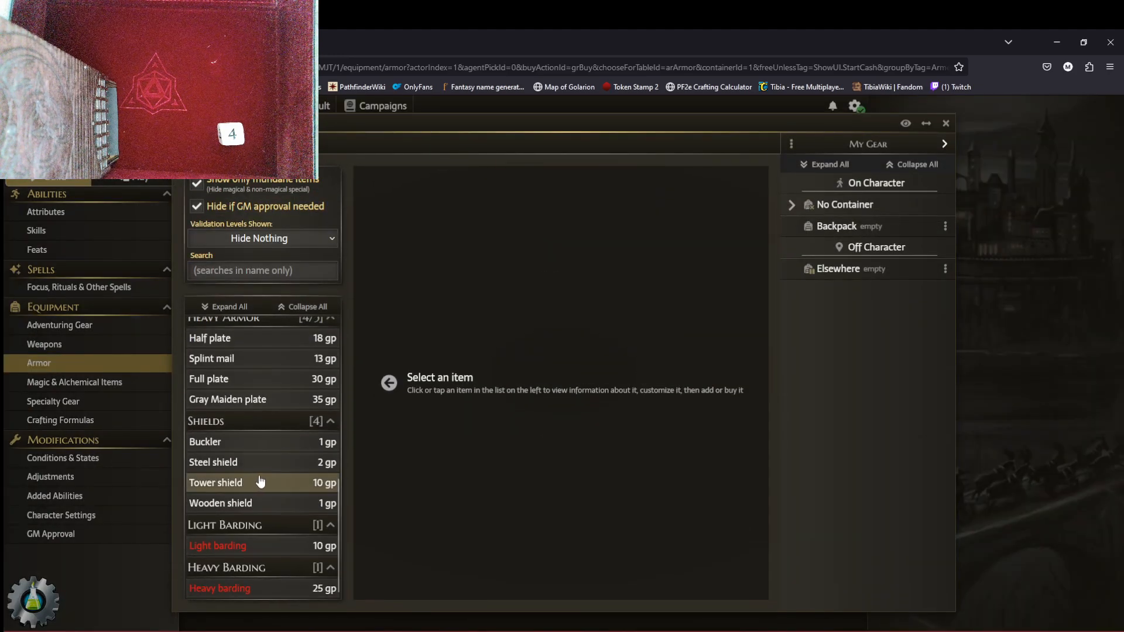
pyautogui.click(310, 466)
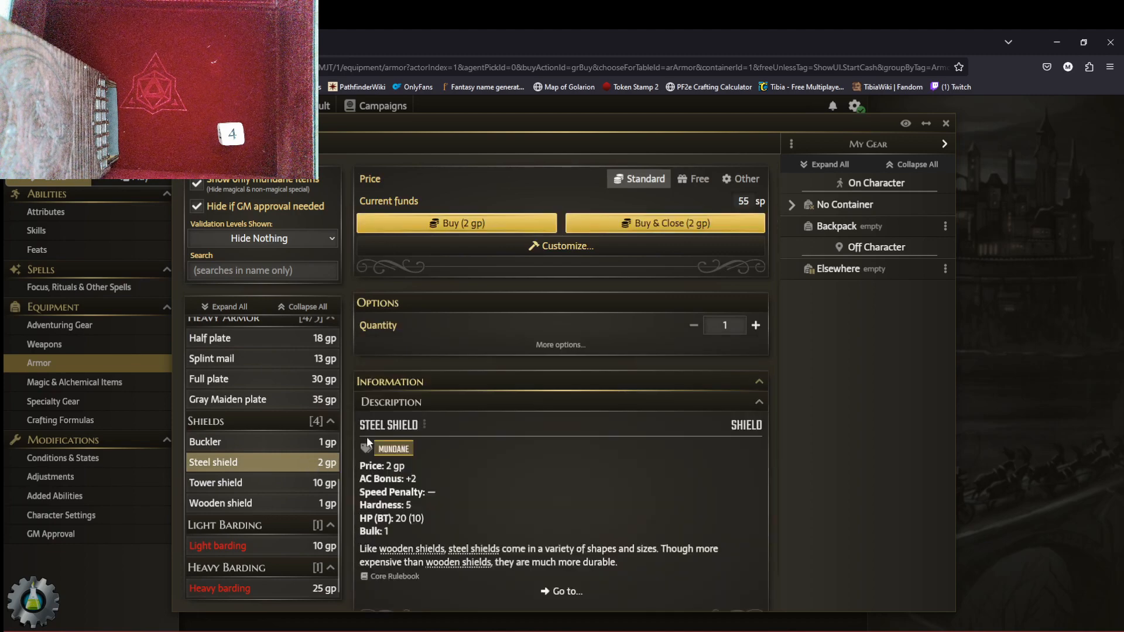
pyautogui.click(665, 233)
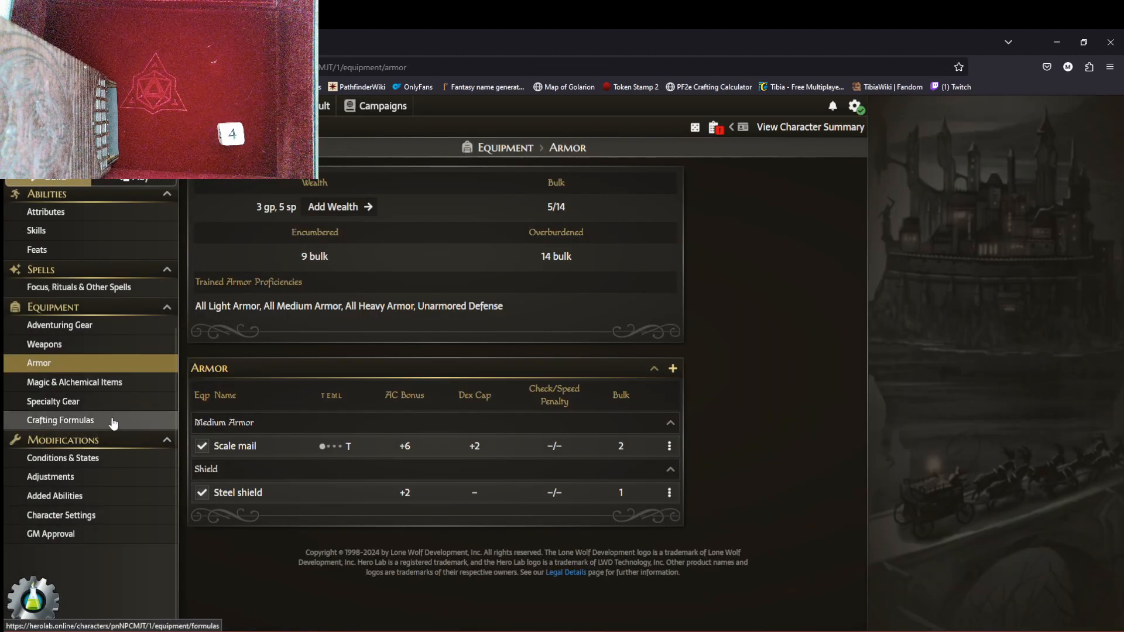
# Step: Search the magic items for "health" and "heali" to check healing potion prices, and leave the list without buying
pyautogui.click(157, 383)
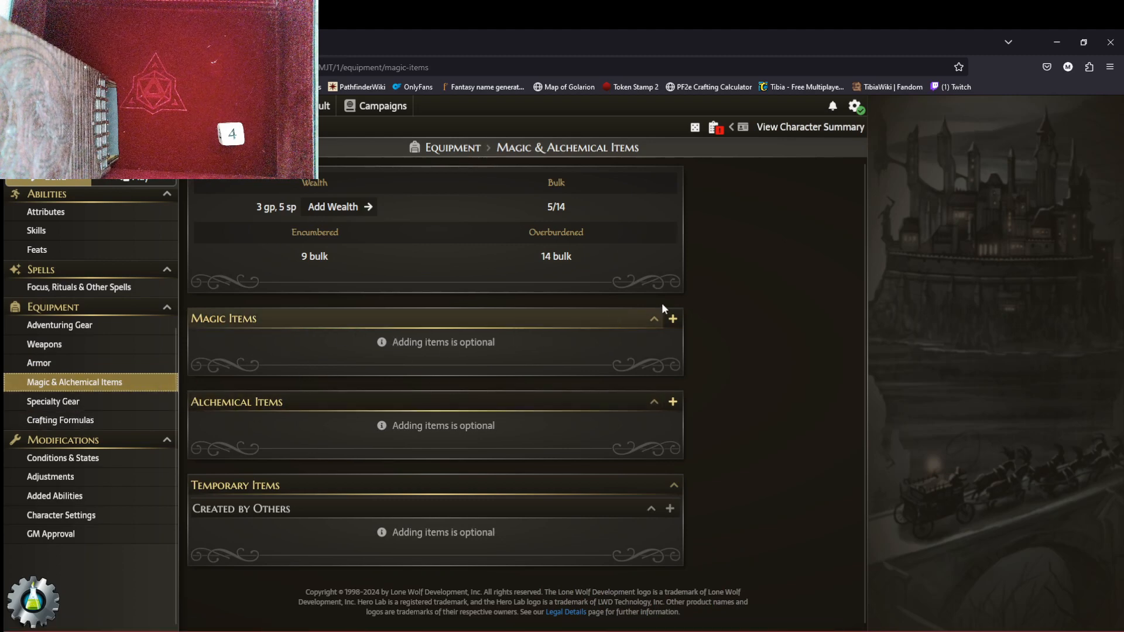
pyautogui.click(673, 319)
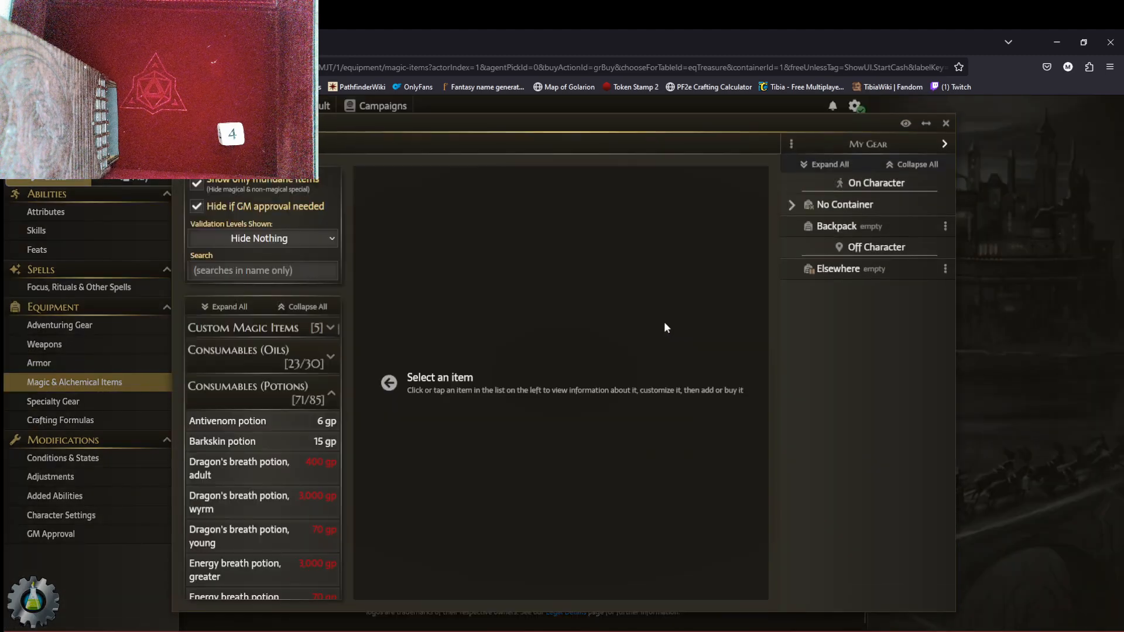
pyautogui.click(282, 273)
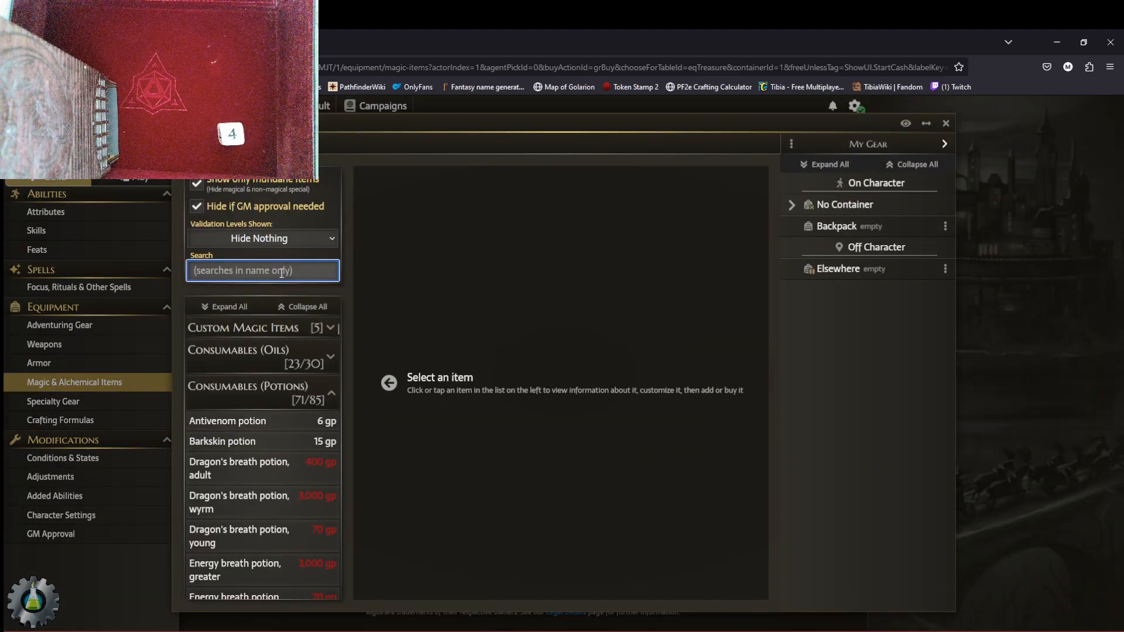
pyautogui.write('health')
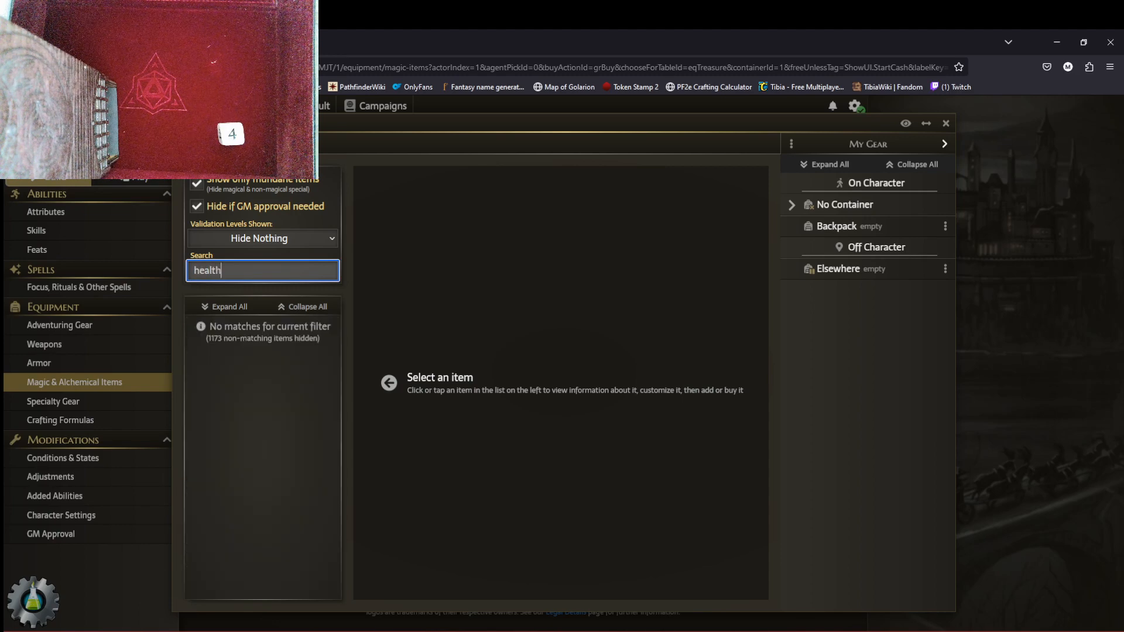
pyautogui.press('BackSpace')
pyautogui.press('BackSpace')
pyautogui.write('h')
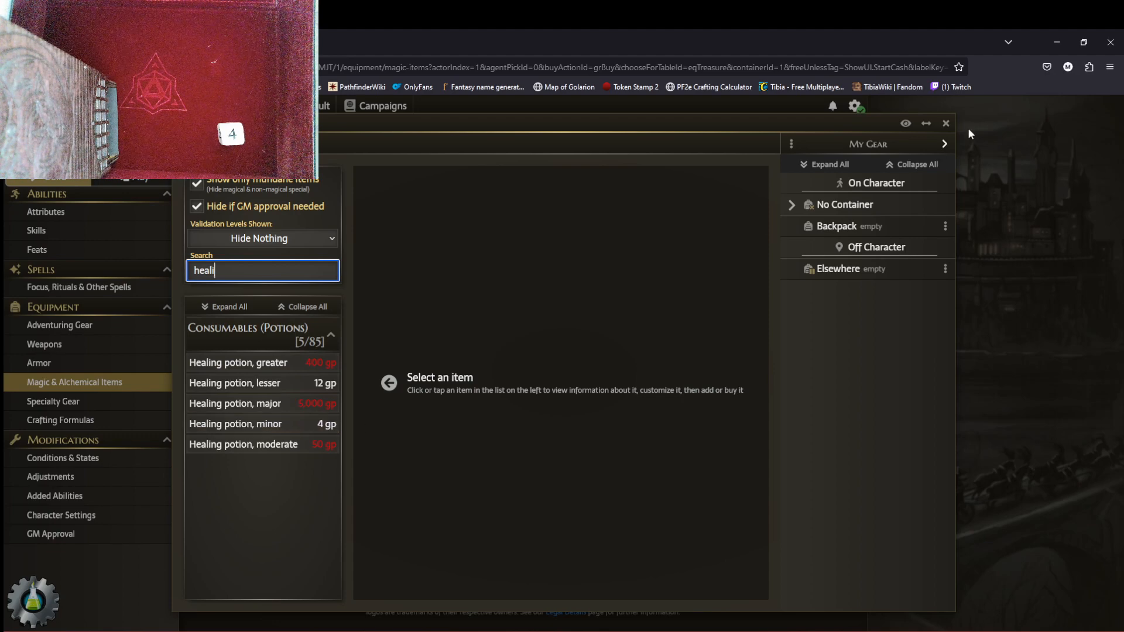
pyautogui.click(945, 123)
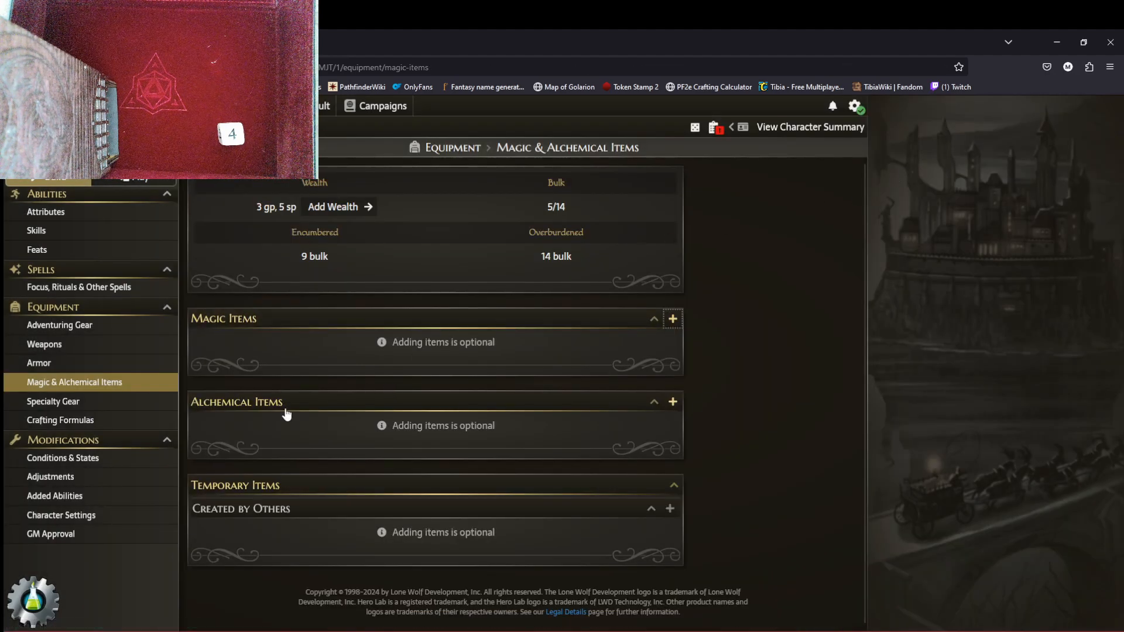
# Step: Open the background's language choices, check who typically speaks Sakvroth, and add Jotun as the first extra language
pyautogui.scroll(3, 151, 464)
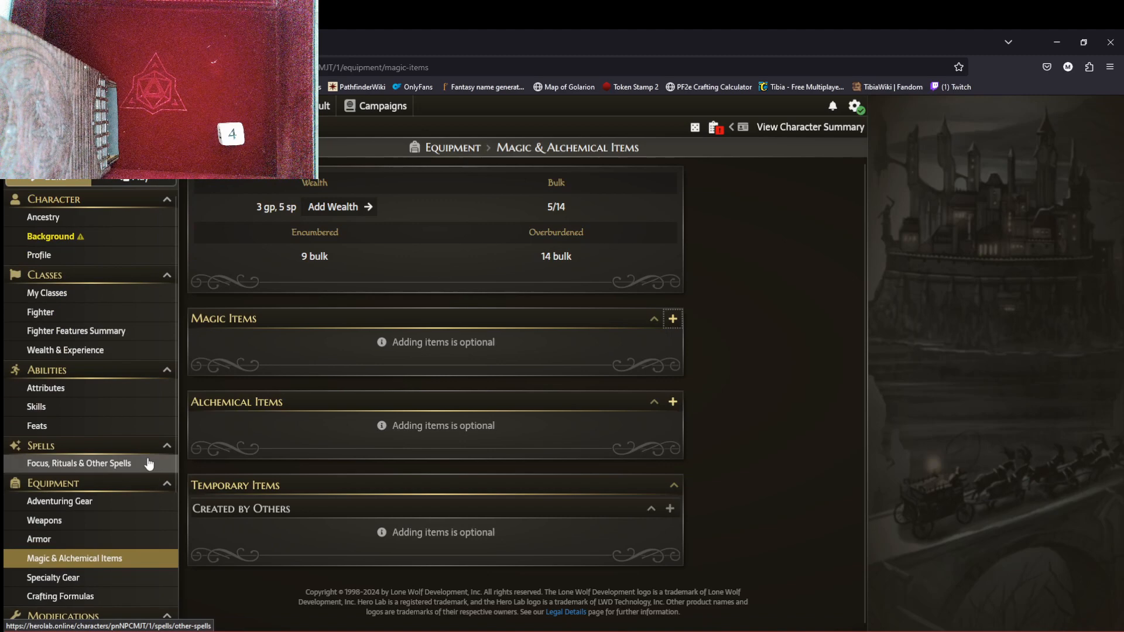
pyautogui.click(143, 237)
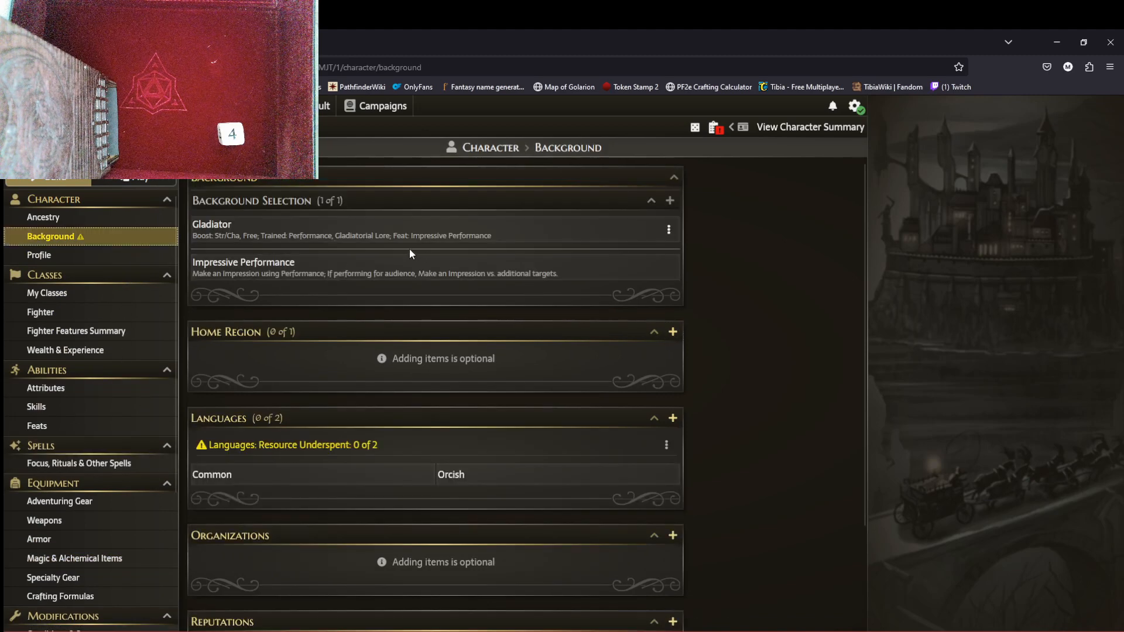
pyautogui.click(673, 418)
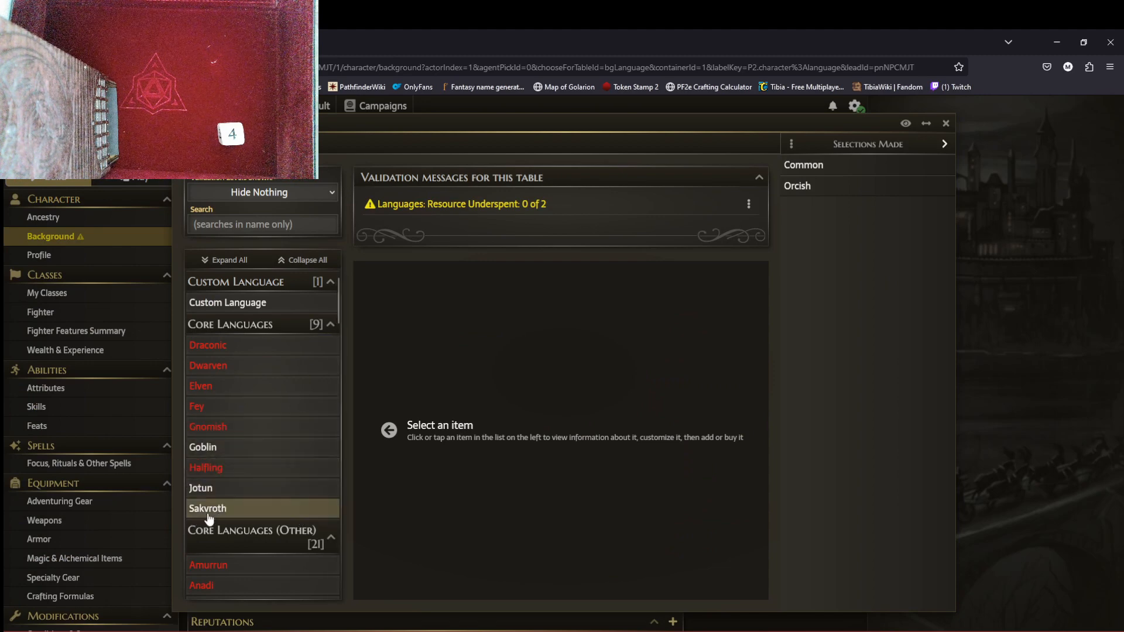
pyautogui.click(252, 508)
pyautogui.doubleClick(557, 395)
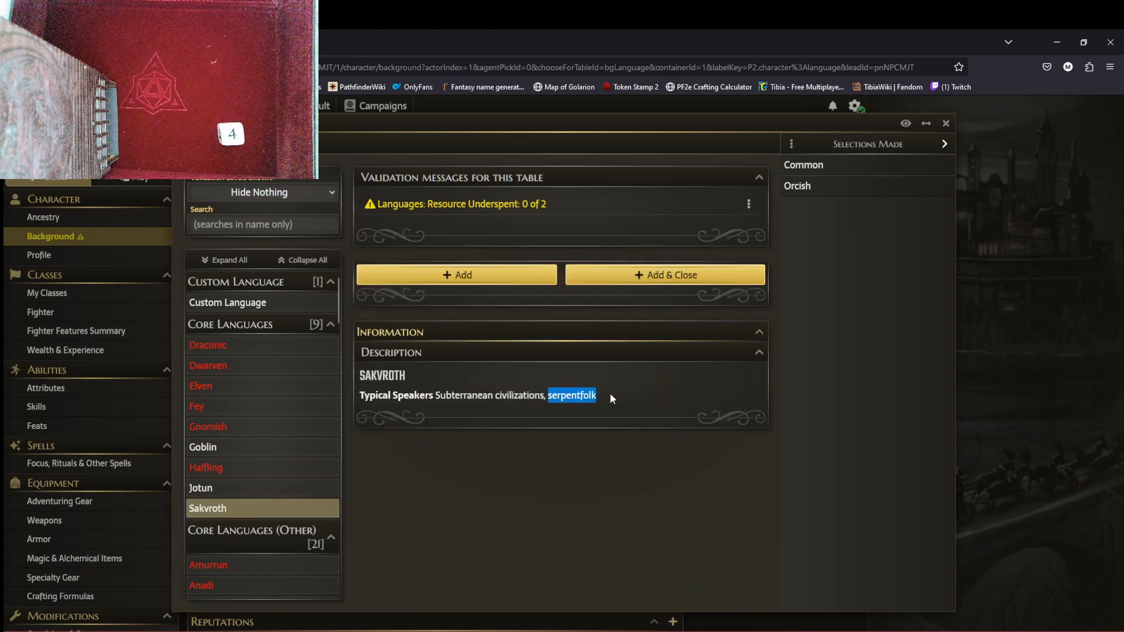
pyautogui.click(610, 397)
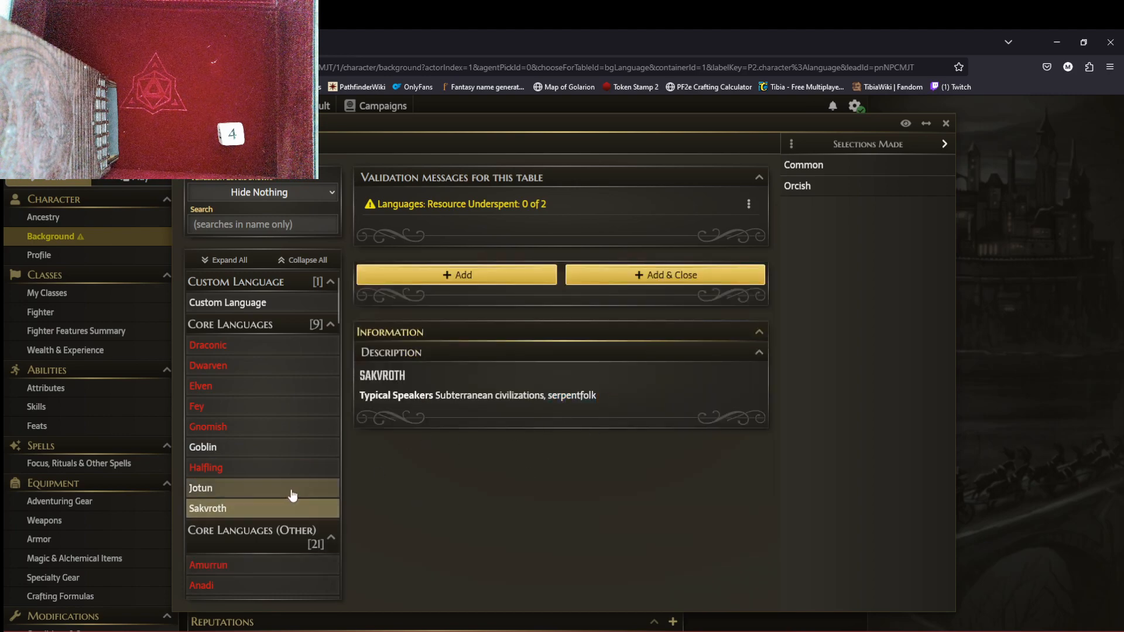
pyautogui.scroll(-10, 293, 495)
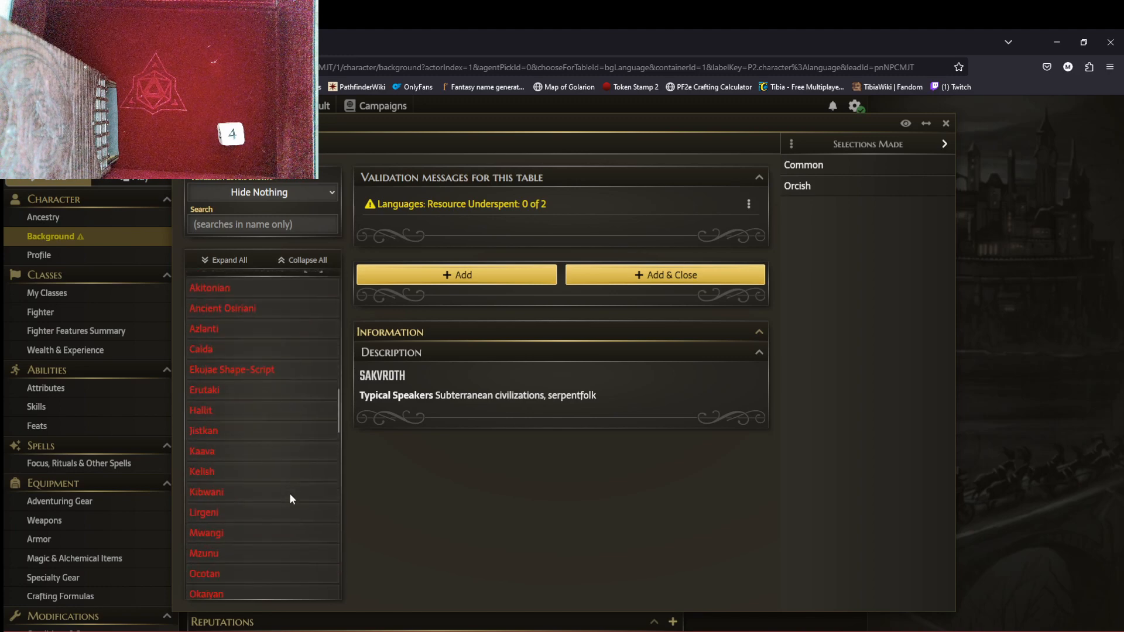
pyautogui.scroll(-10, 291, 492)
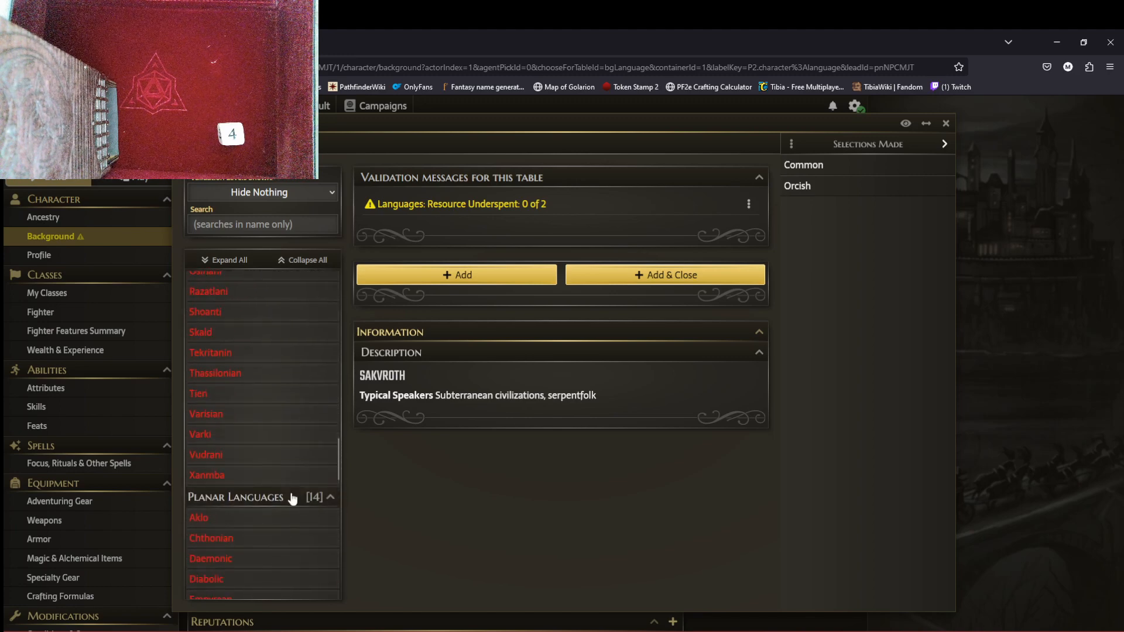
pyautogui.scroll(20, 293, 498)
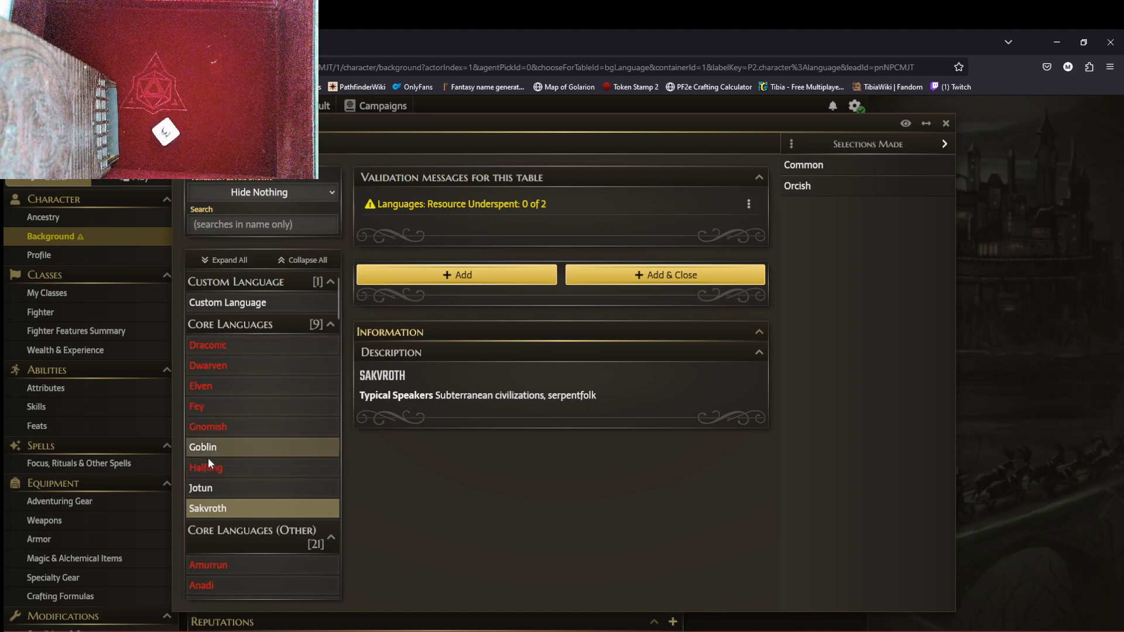
pyautogui.click(246, 488)
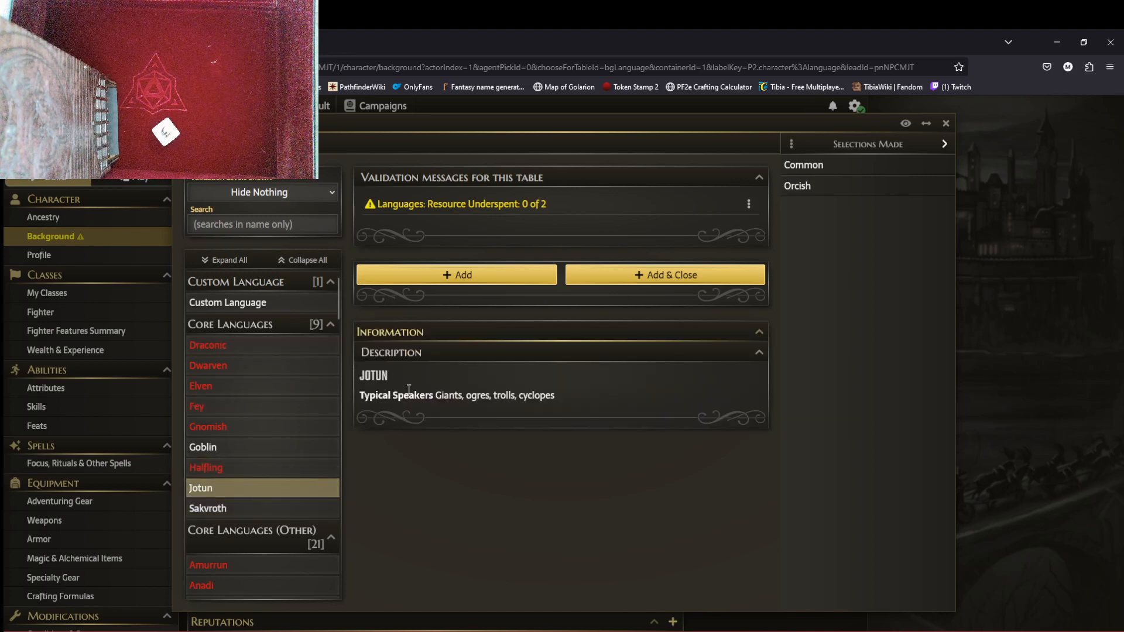
pyautogui.click(636, 279)
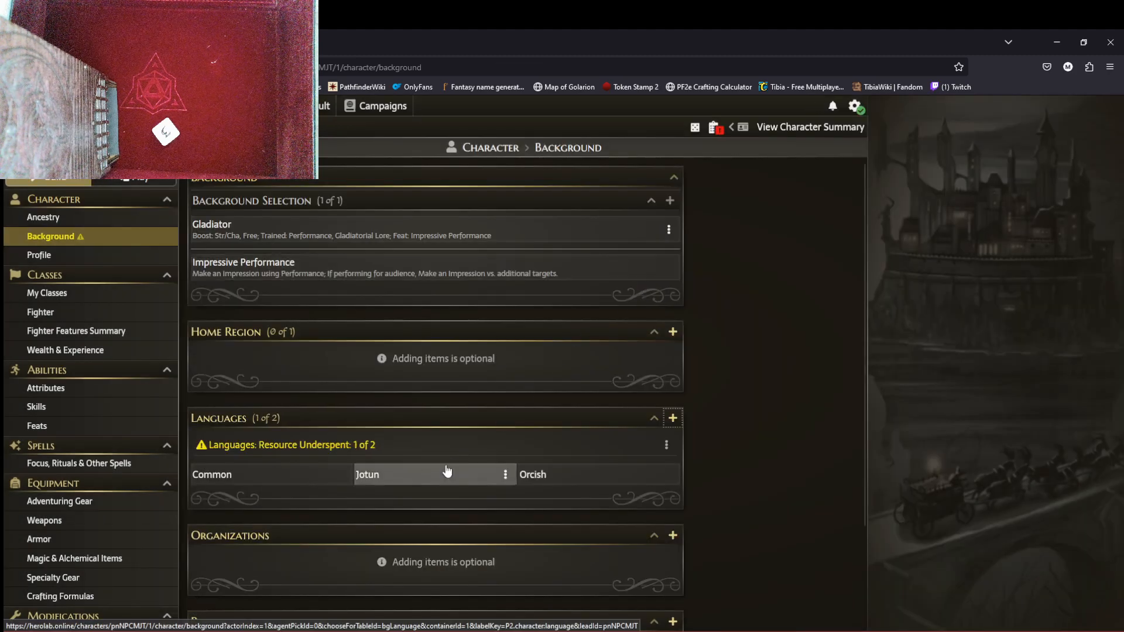
# Step: Add Sakvroth as the character's second extra language
pyautogui.click(673, 418)
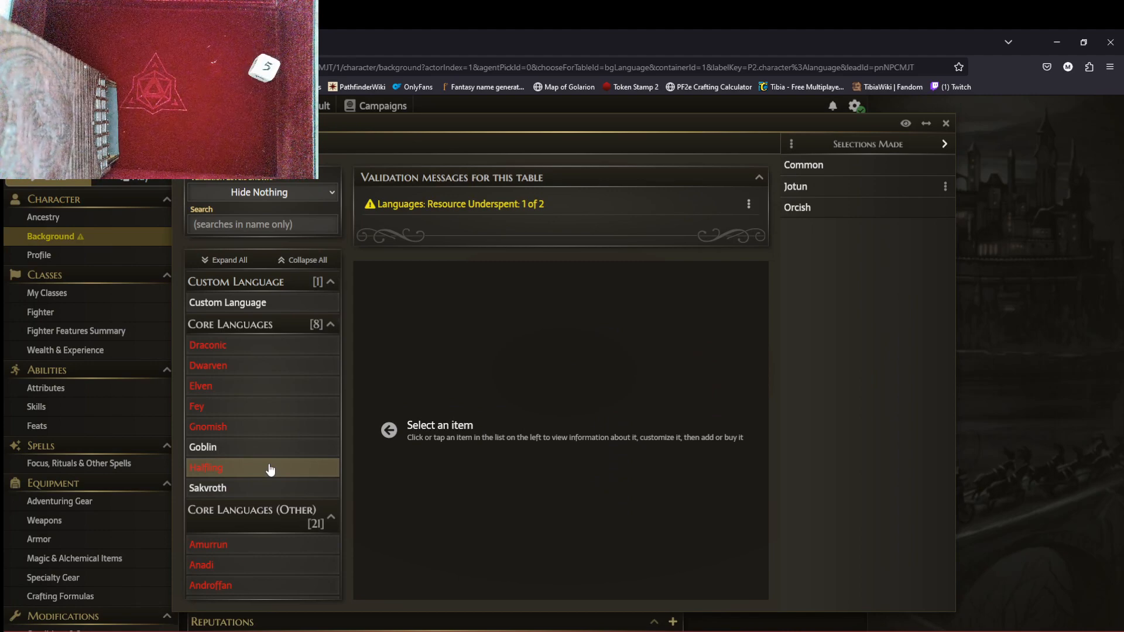
pyautogui.click(269, 488)
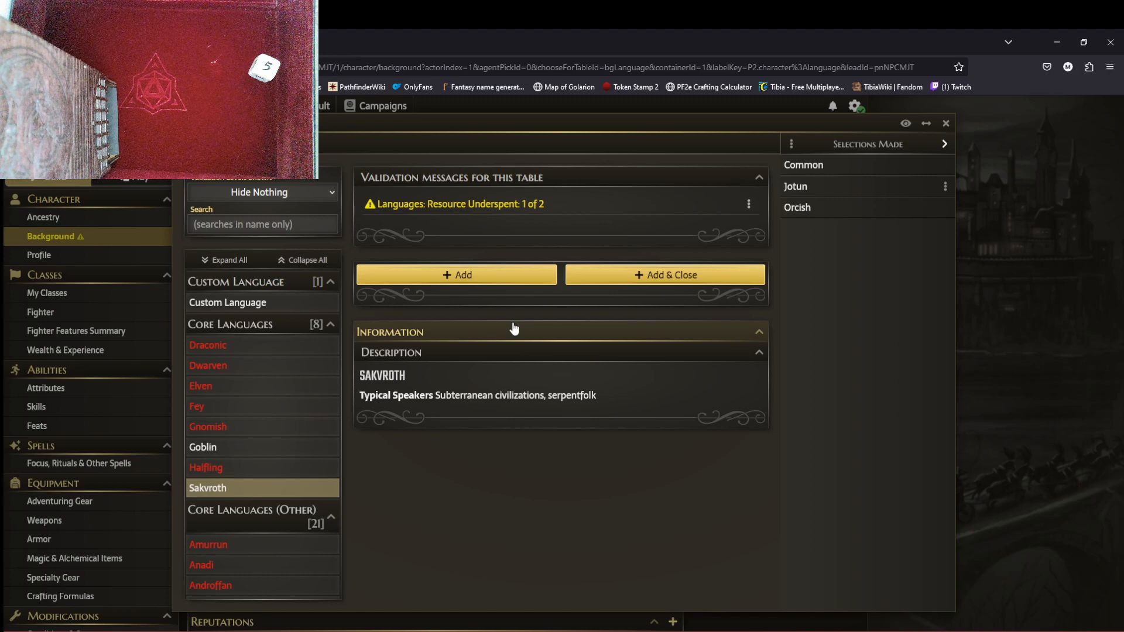
pyautogui.click(690, 281)
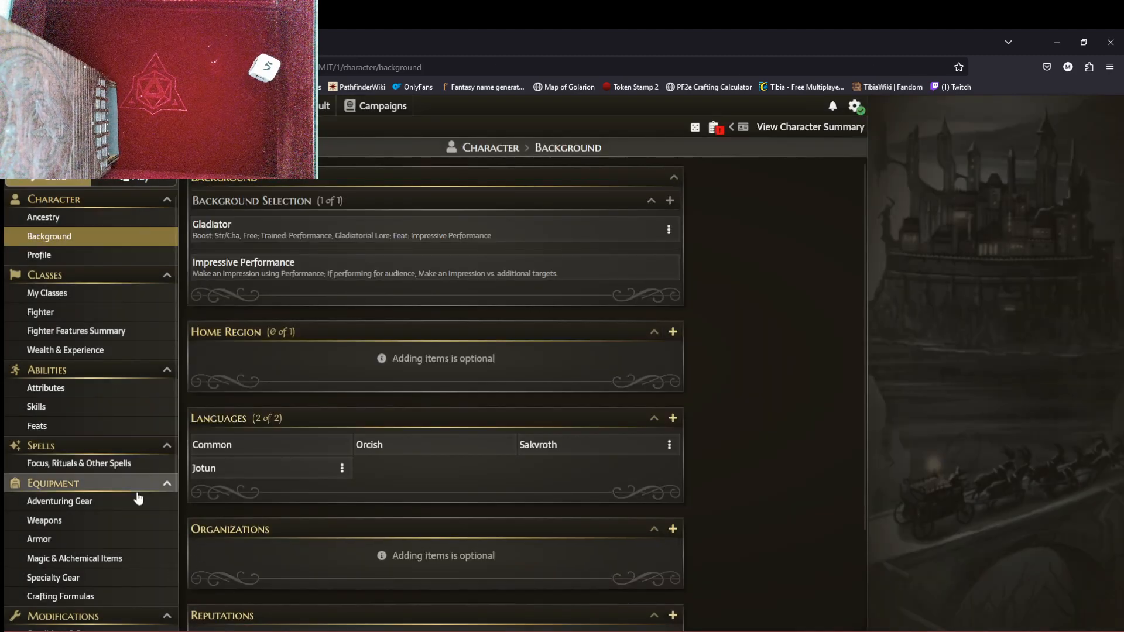
pyautogui.scroll(-3, 131, 467)
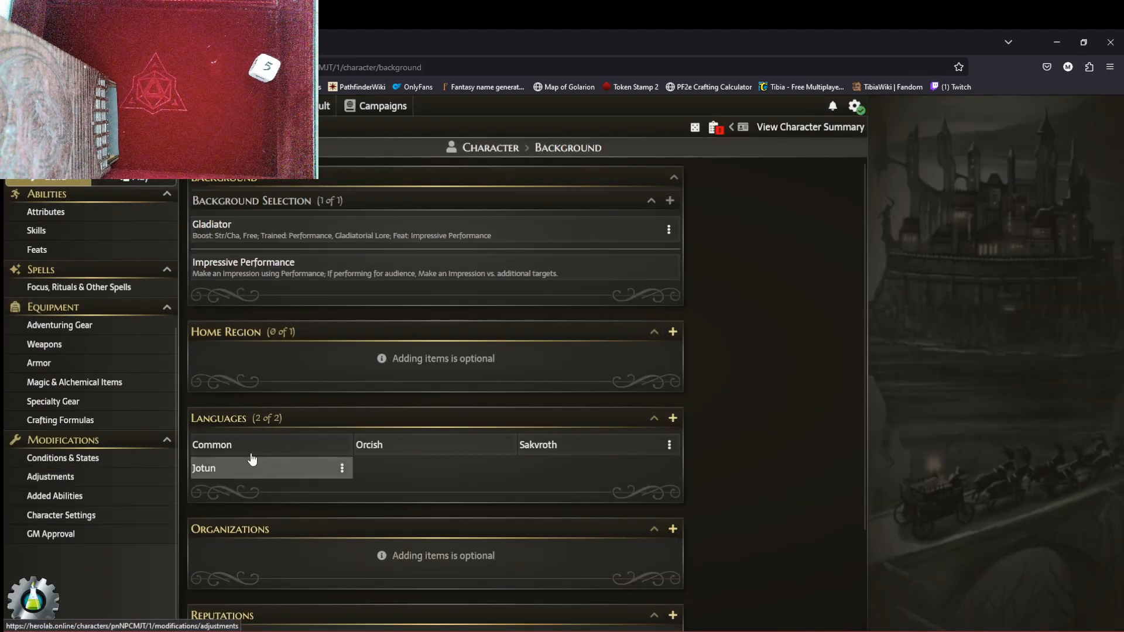
pyautogui.scroll(3, 174, 316)
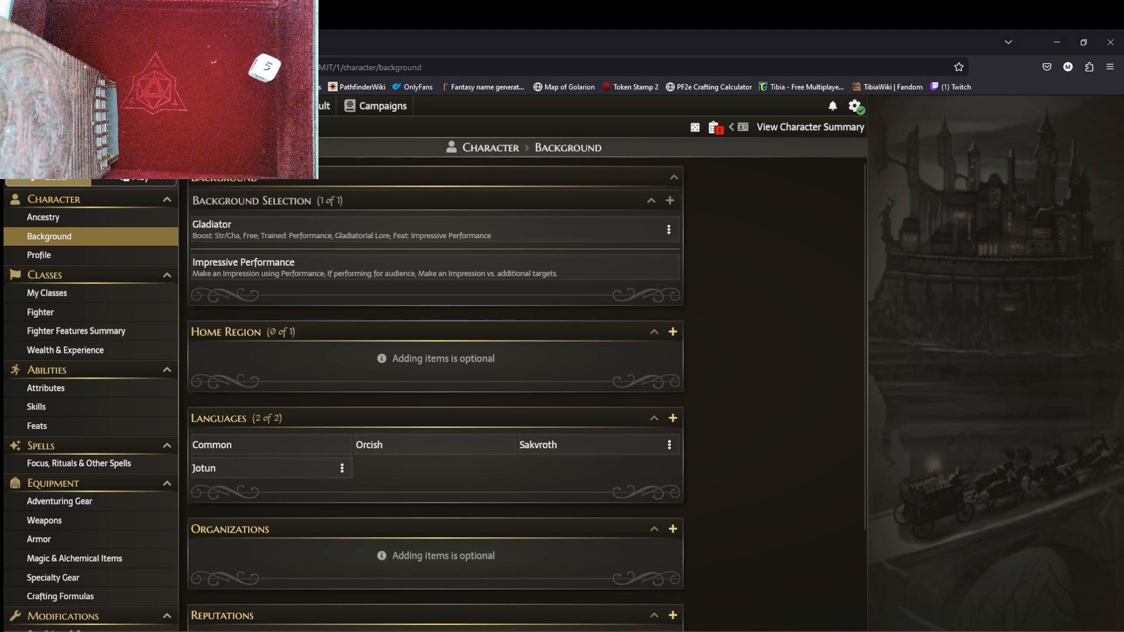
# Step: Switch to a blank Notepad note placed over the character page and start a line labelled "Appearance:"
pyautogui.moveTo(1123, 134); pyautogui.dragTo(625, 192)
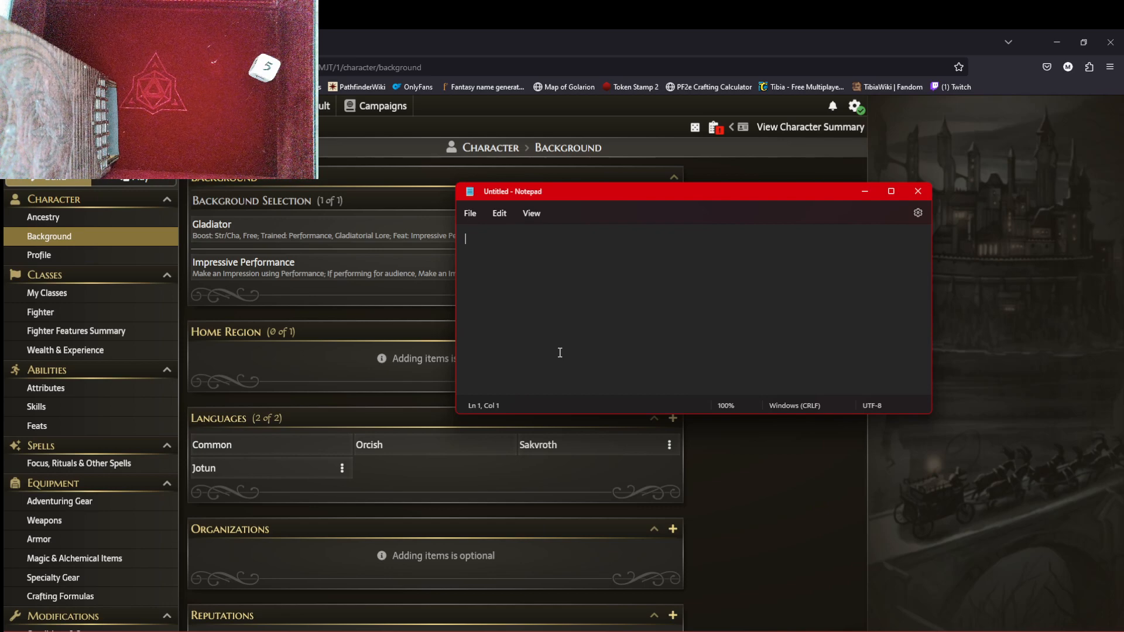
pyautogui.write('A')
pyautogui.write('pp')
pyautogui.write('er')
pyautogui.write('a')
pyautogui.write('rance')
pyautogui.write(':')
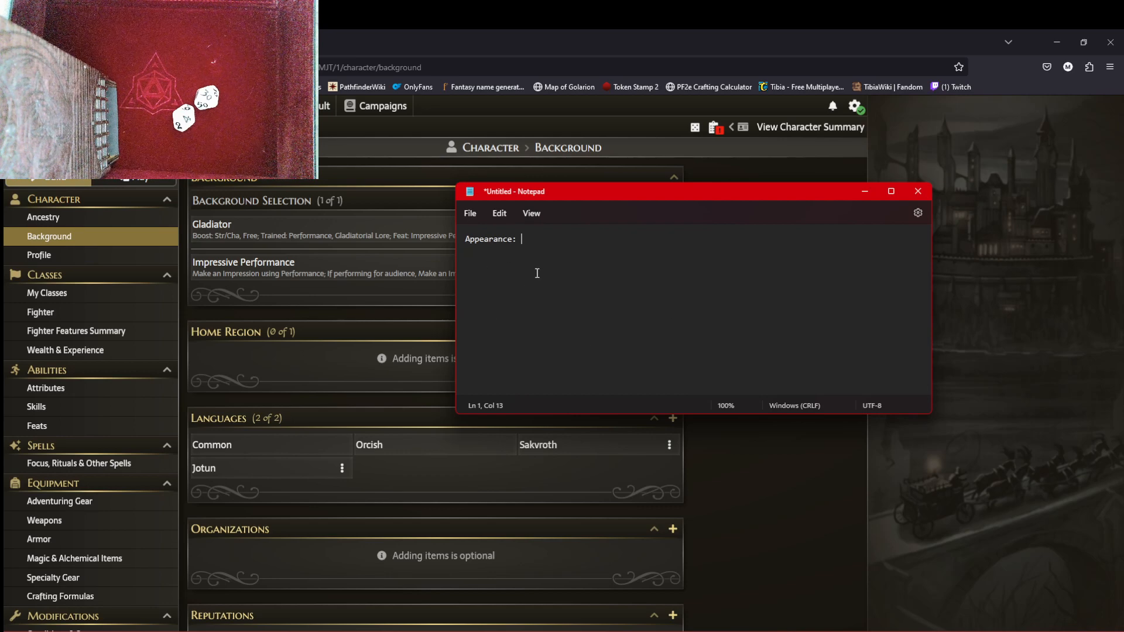
# Step: Complete the appearance line with "Features, Bald"
pyautogui.write('Features')
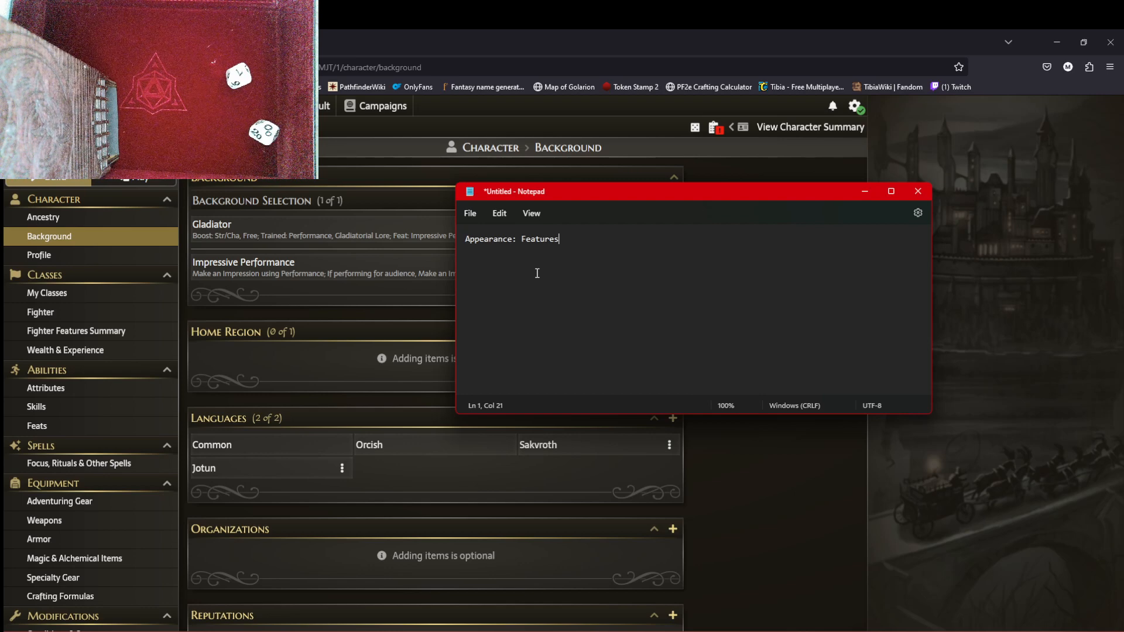
pyautogui.write('Bald')
pyautogui.press('Left')
pyautogui.press('Left')
pyautogui.press('Left')
pyautogui.write(',')
pyautogui.click(588, 254)
# Step: Add a second line to the note reading "Background: Sheltered, Faith"
pyautogui.press('Return')
pyautogui.write('Background:')
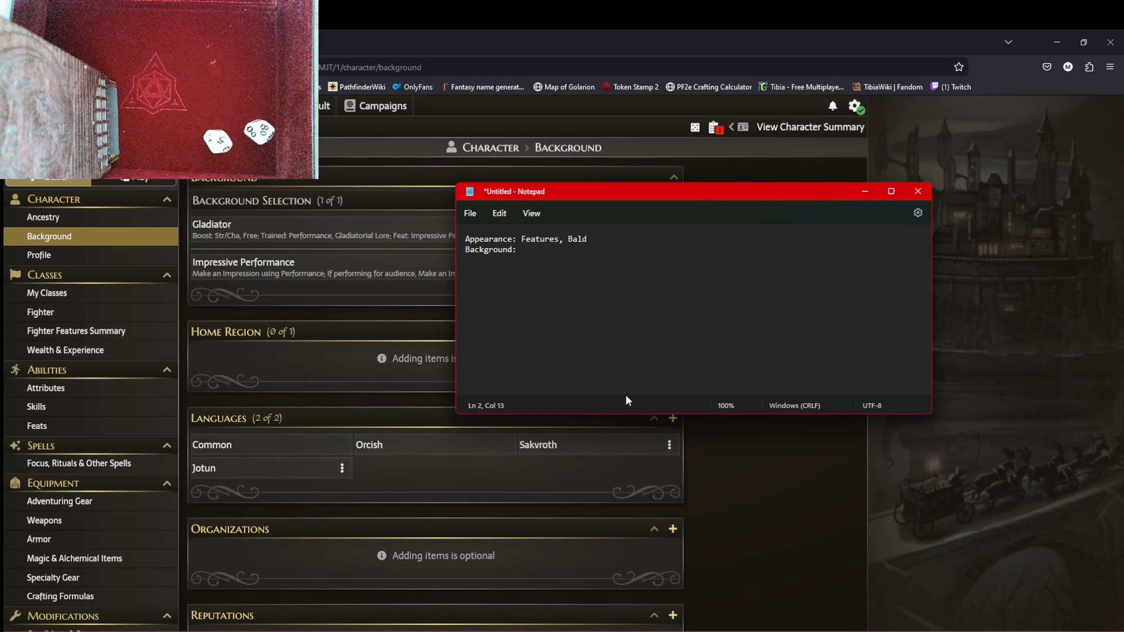
pyautogui.write('Sheltered,')
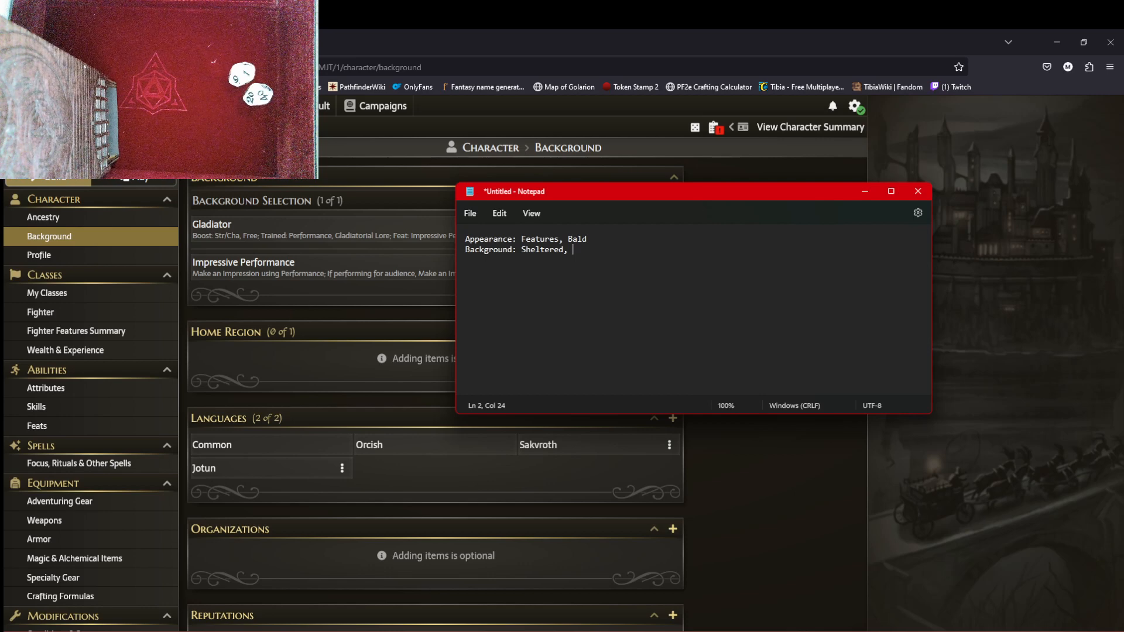
pyautogui.write('Faith')
# Step: Add a third line to the note reading "Convo: Assist, Enthusiastic"
pyautogui.press('Return')
pyautogui.write('Con')
pyautogui.write(':')
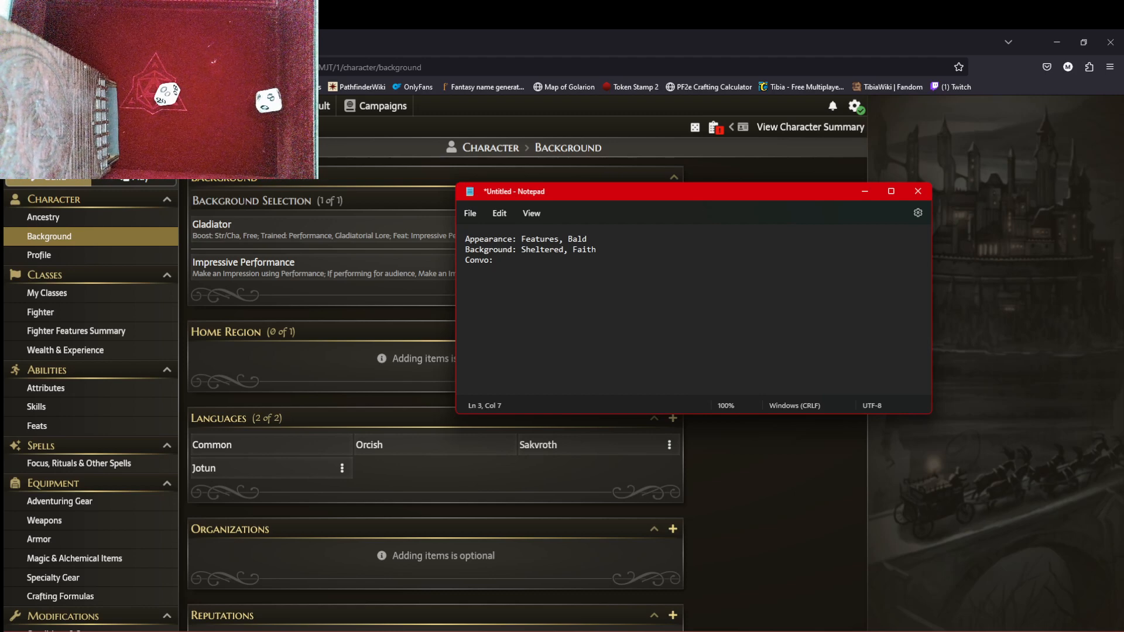
pyautogui.write('Assist,')
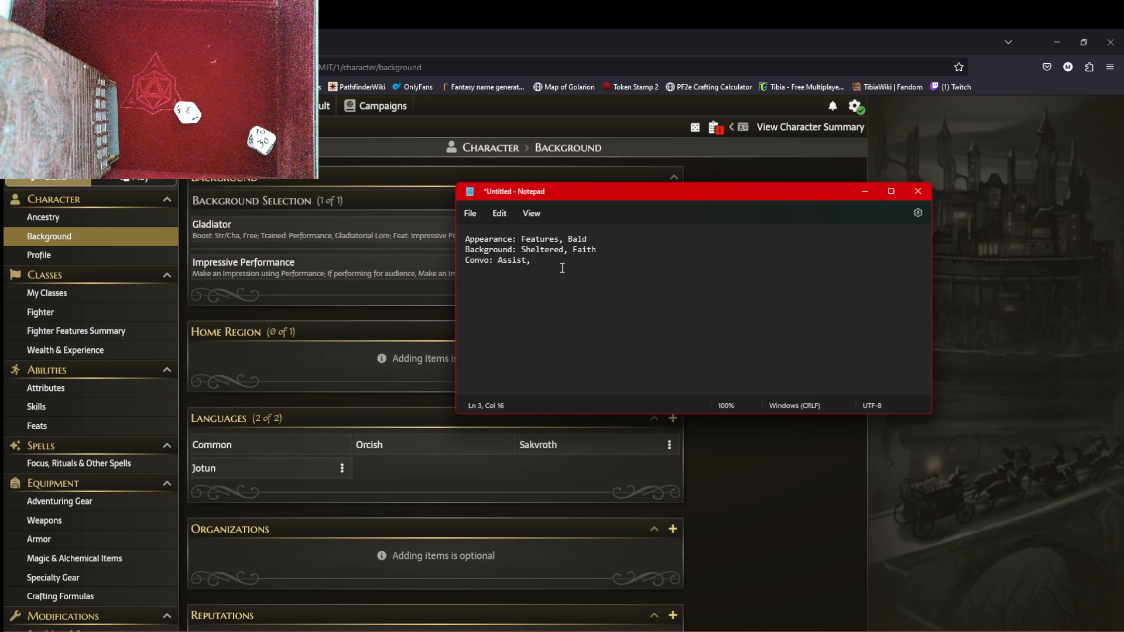
pyautogui.write('Enthus')
pyautogui.write('iastic')
# Step: Add a fourth line to the note reading "Motivation: Environment, Guide"
pyautogui.press('Return')
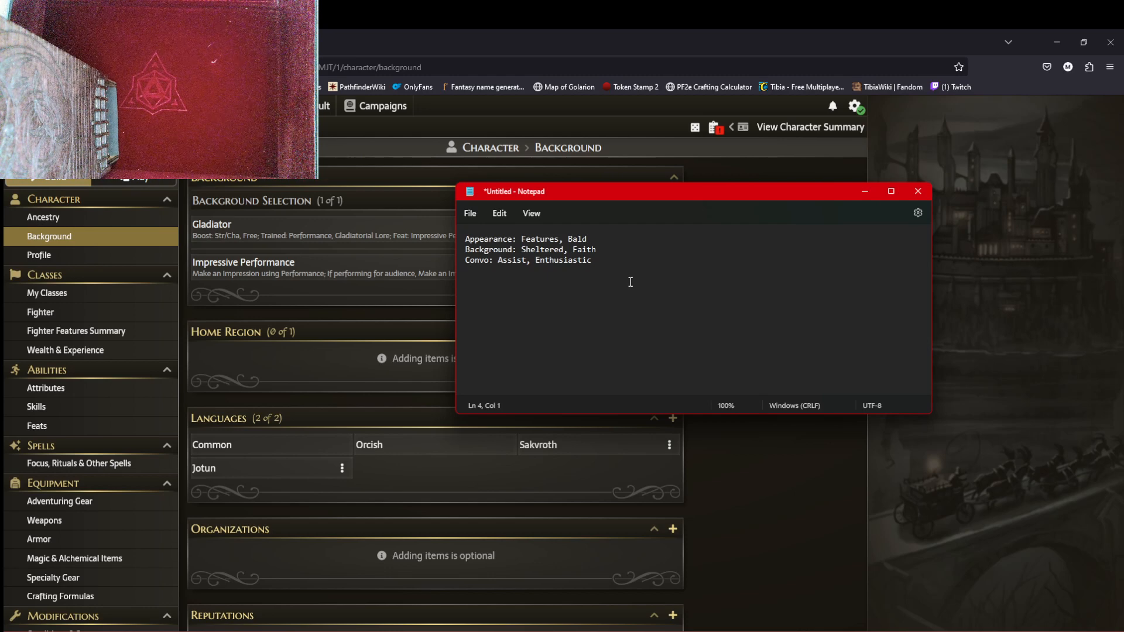
pyautogui.write('Motivation')
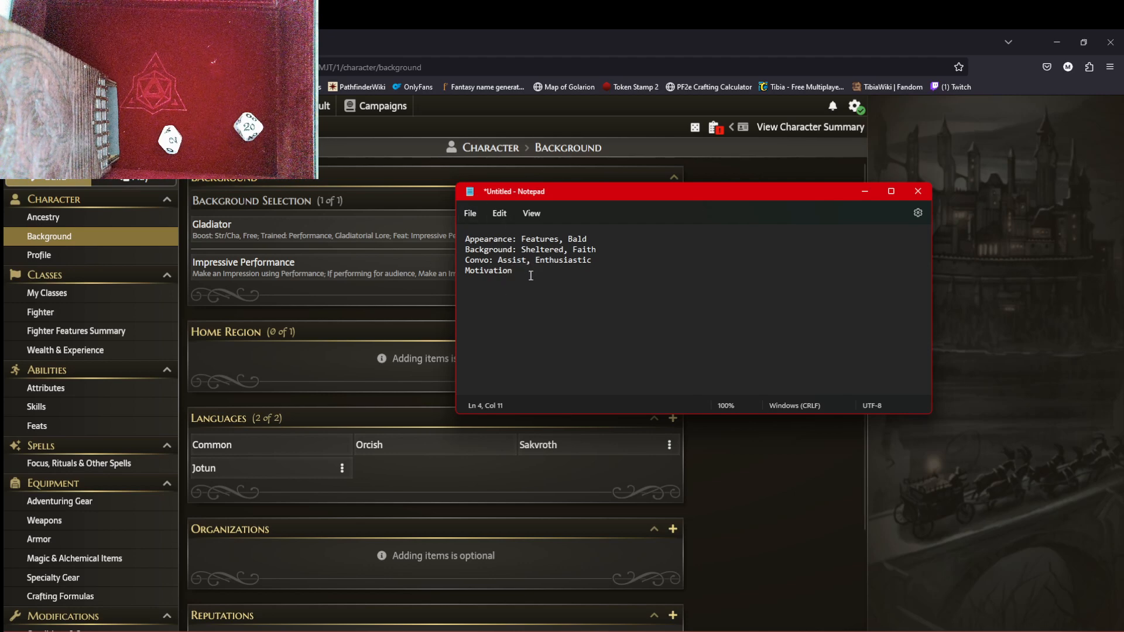
pyautogui.write(': Environment')
pyautogui.write(',')
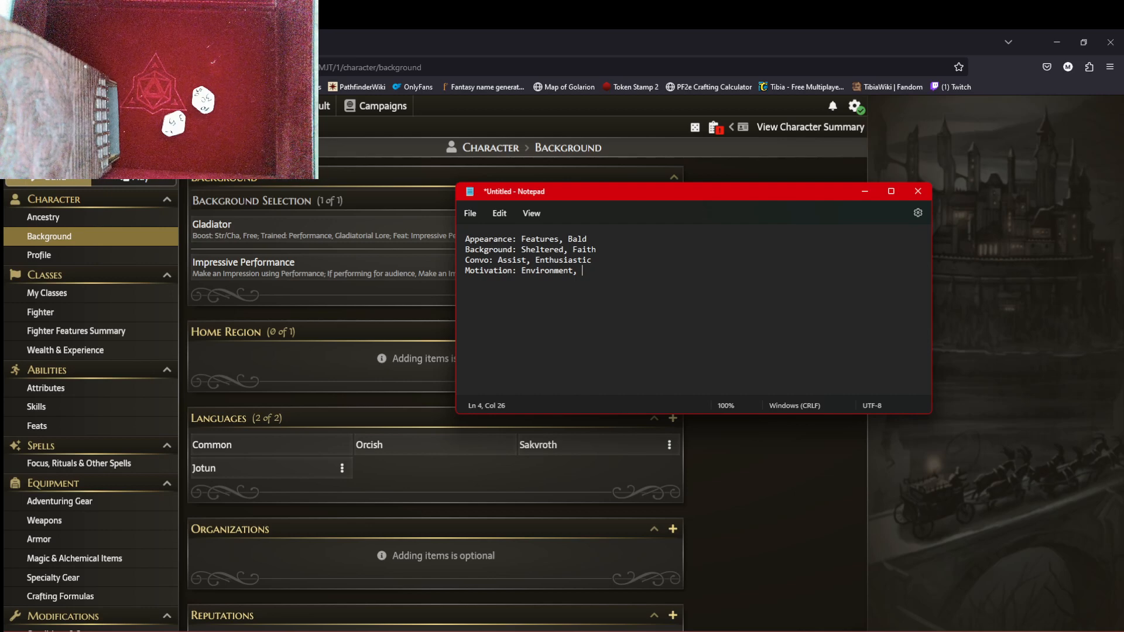
pyautogui.write('Guide')
# Step: Add a fifth line reading "Personality: Weak, Superstitious" and move the note window aside to uncover the character page
pyautogui.press('Return')
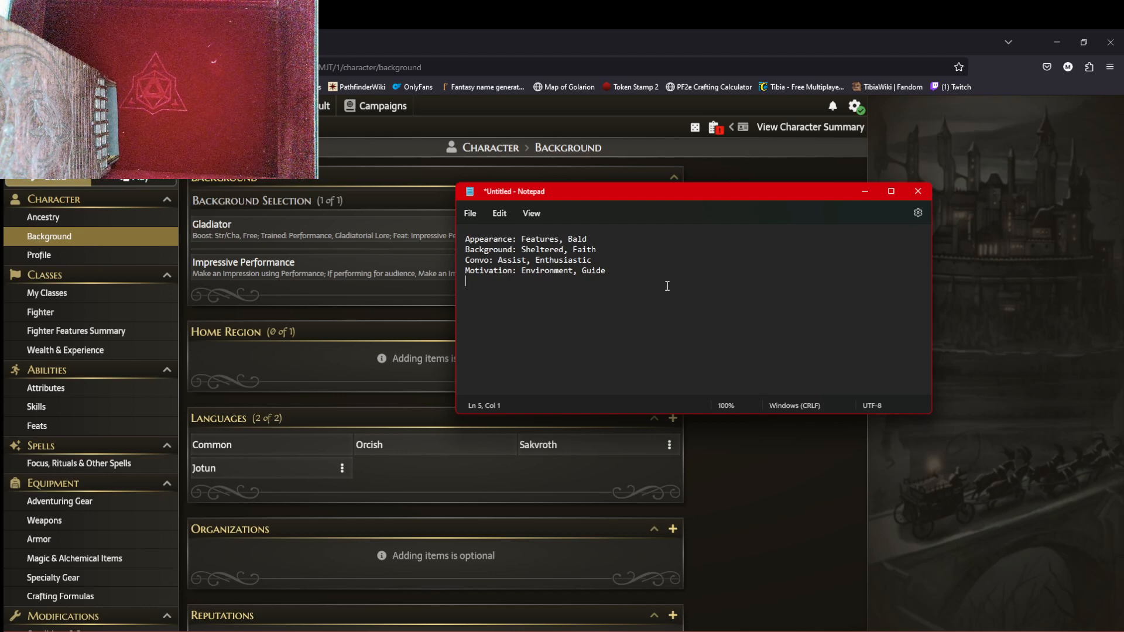
pyautogui.write('Personality:')
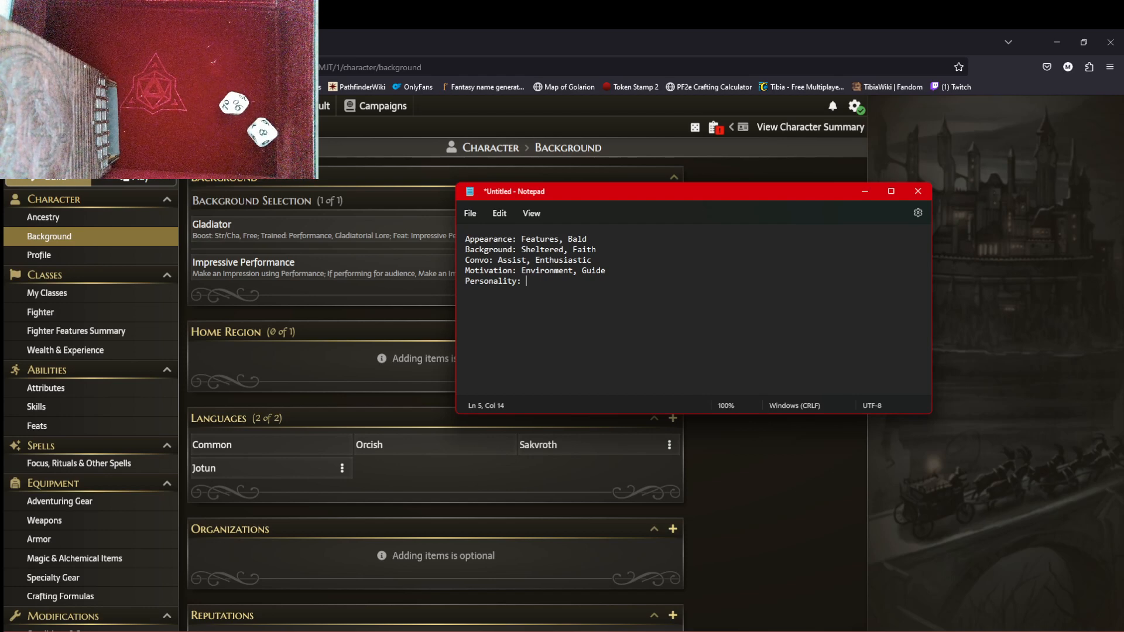
pyautogui.write('Weak,')
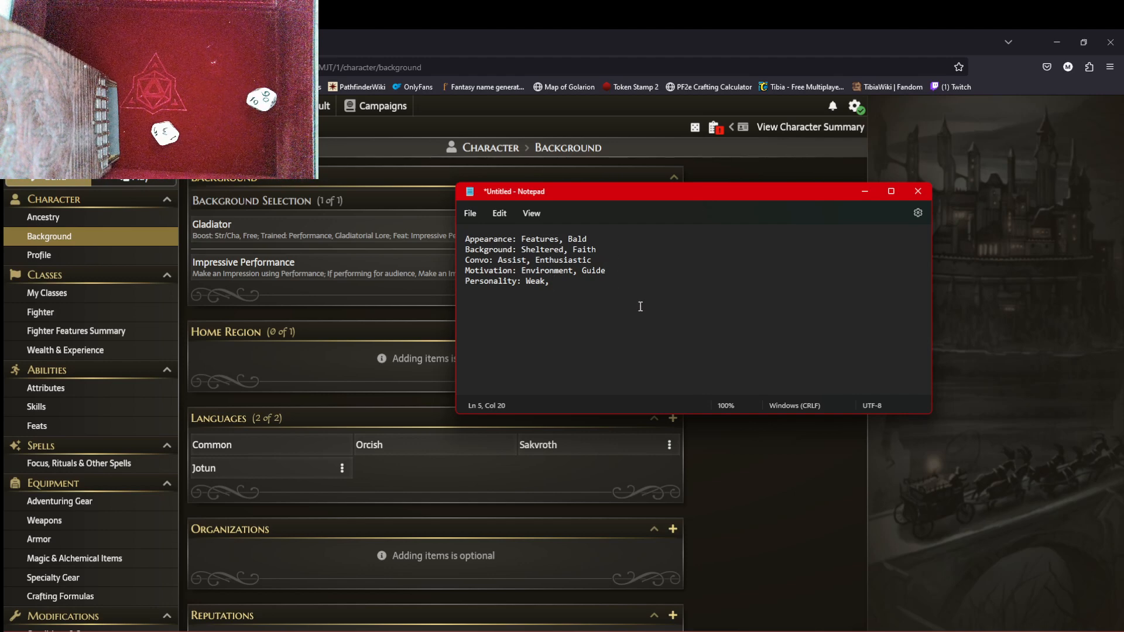
pyautogui.write('Superstitious')
pyautogui.moveTo(709, 195); pyautogui.dragTo(868, 152)
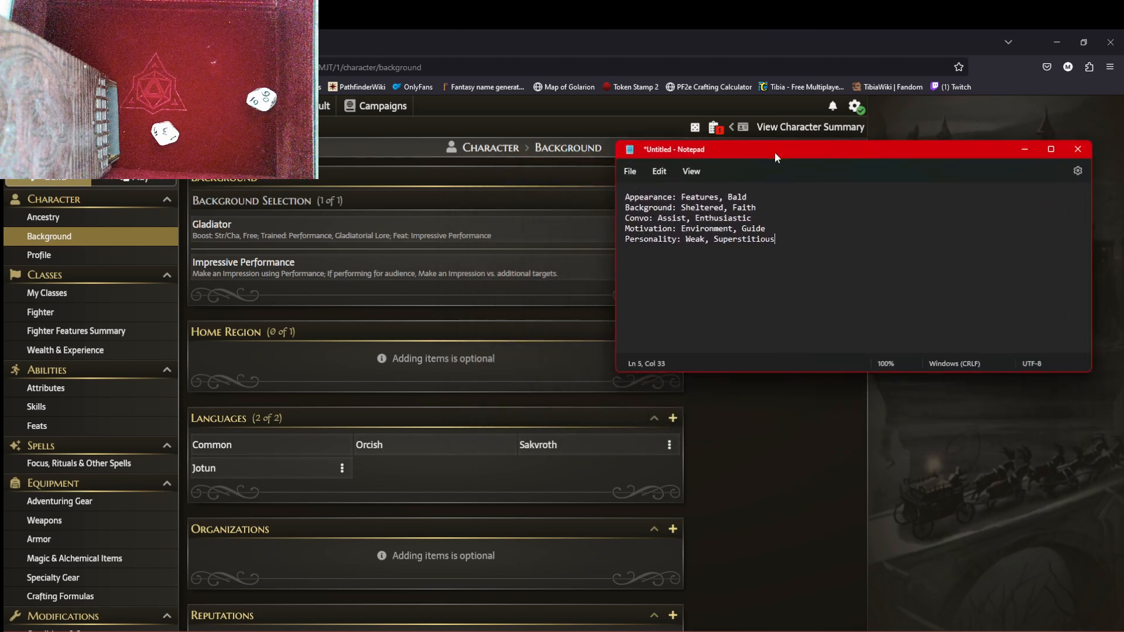
pyautogui.moveTo(774, 153); pyautogui.dragTo(818, 134)
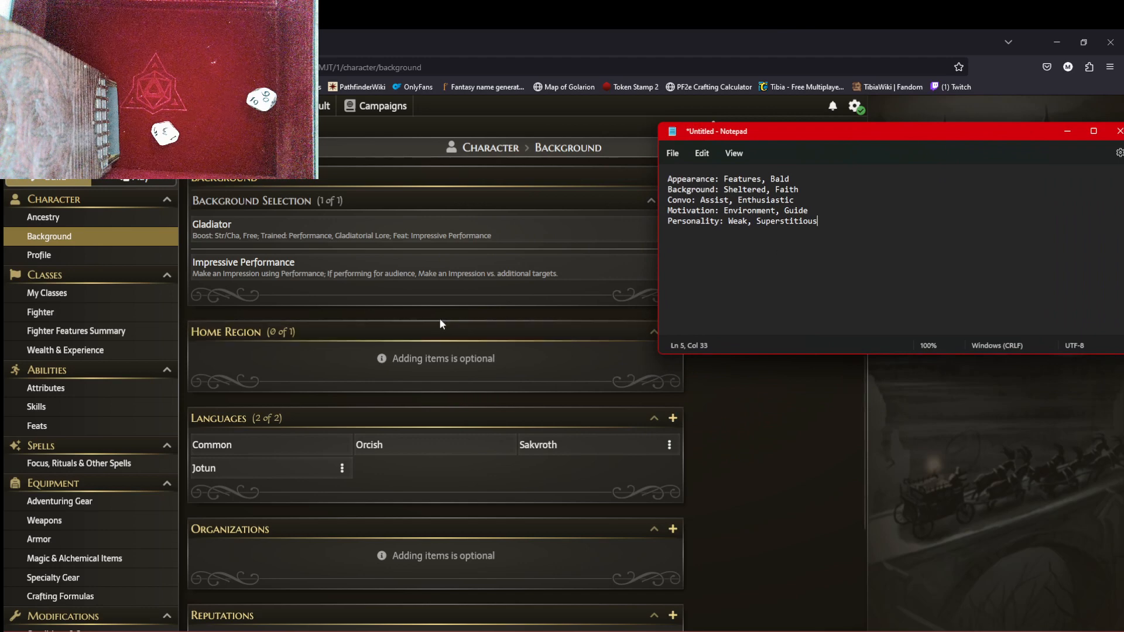
# Step: Switch back to the character's profile in Hero Lab Online, look through the core Inner Sea gods, and select Irori as the deity
pyautogui.click(123, 226)
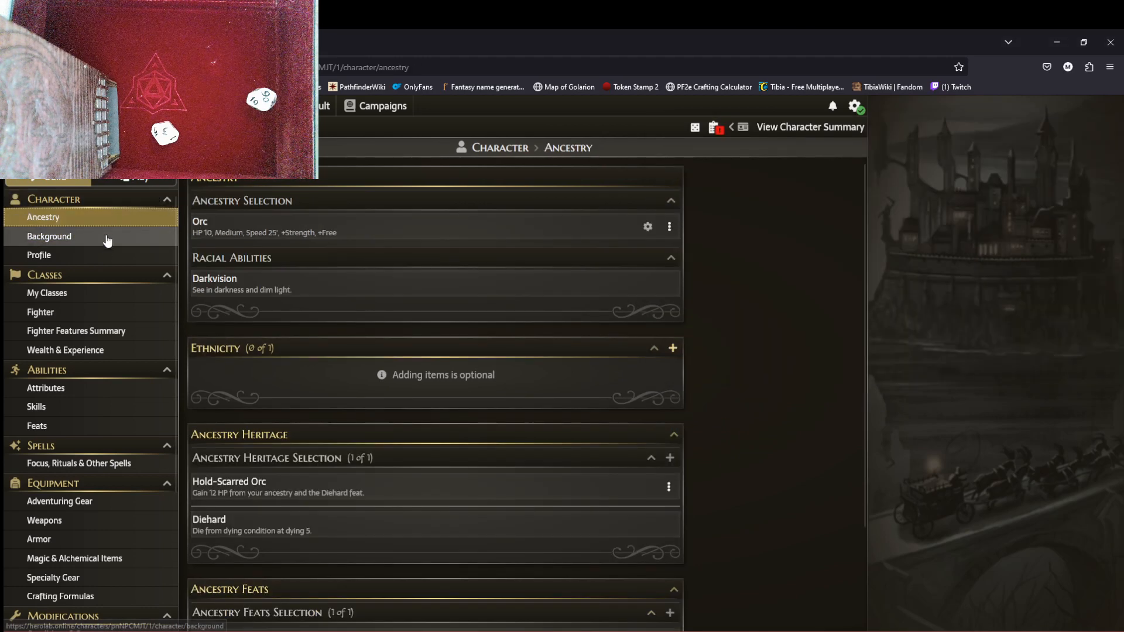
pyautogui.click(120, 256)
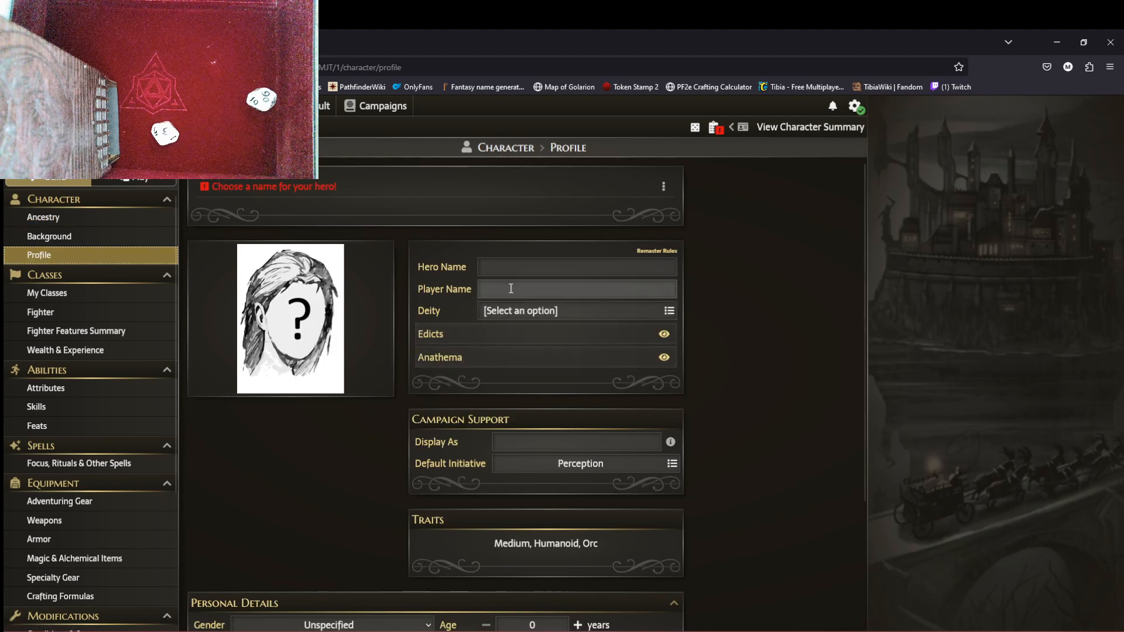
pyautogui.click(671, 314)
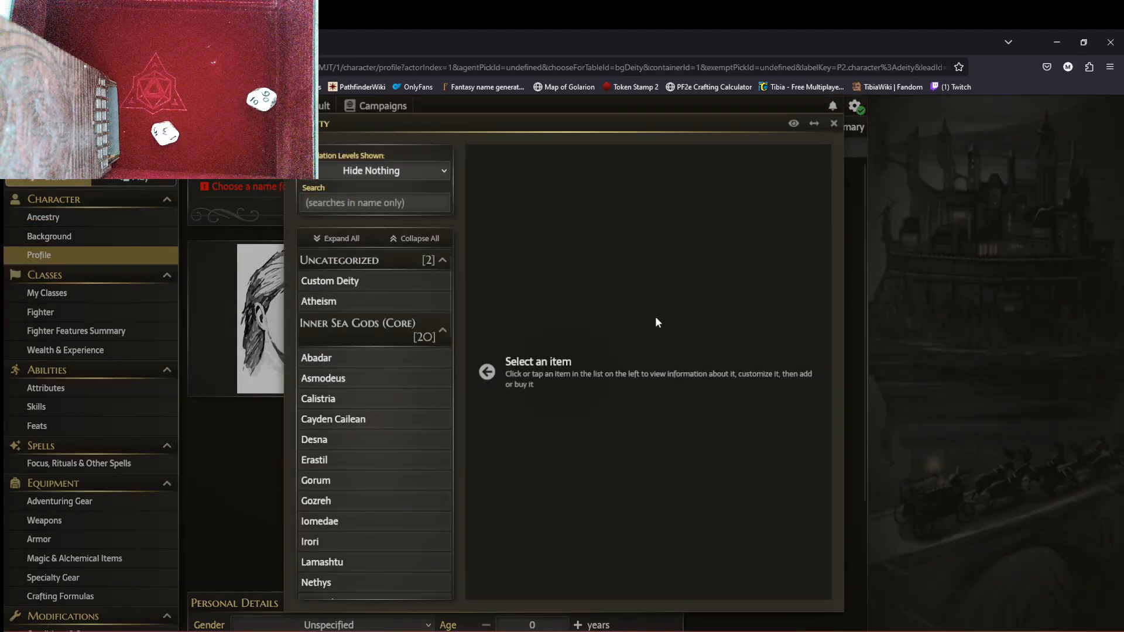
pyautogui.scroll(-3, 387, 391)
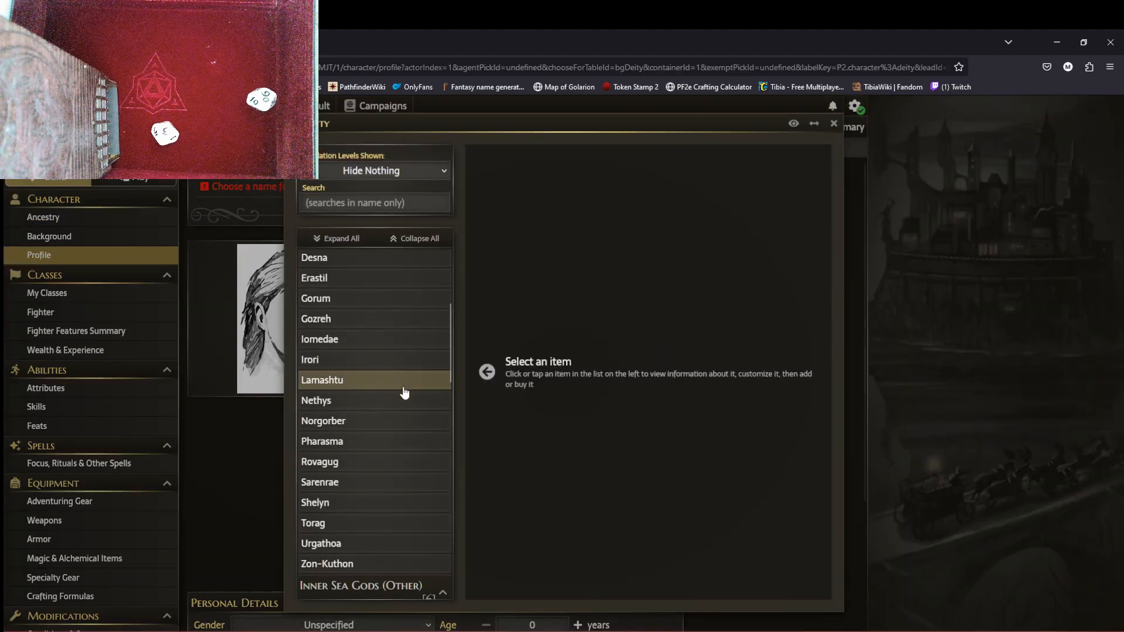
pyautogui.scroll(2, 417, 375)
pyautogui.scroll(-2, 423, 364)
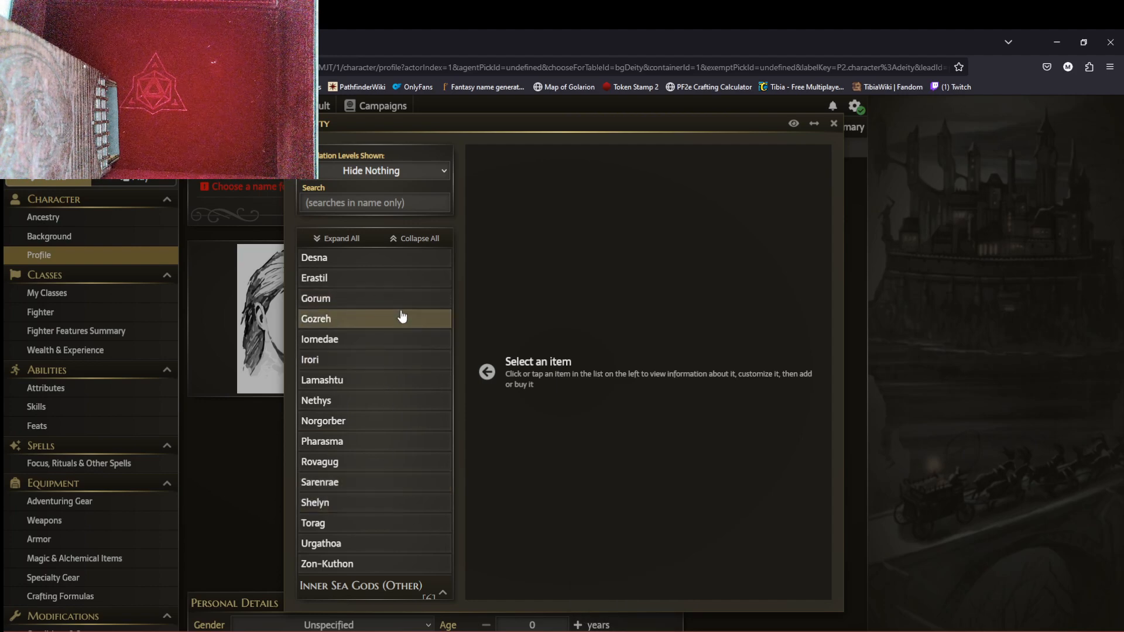
pyautogui.scroll(2, 410, 357)
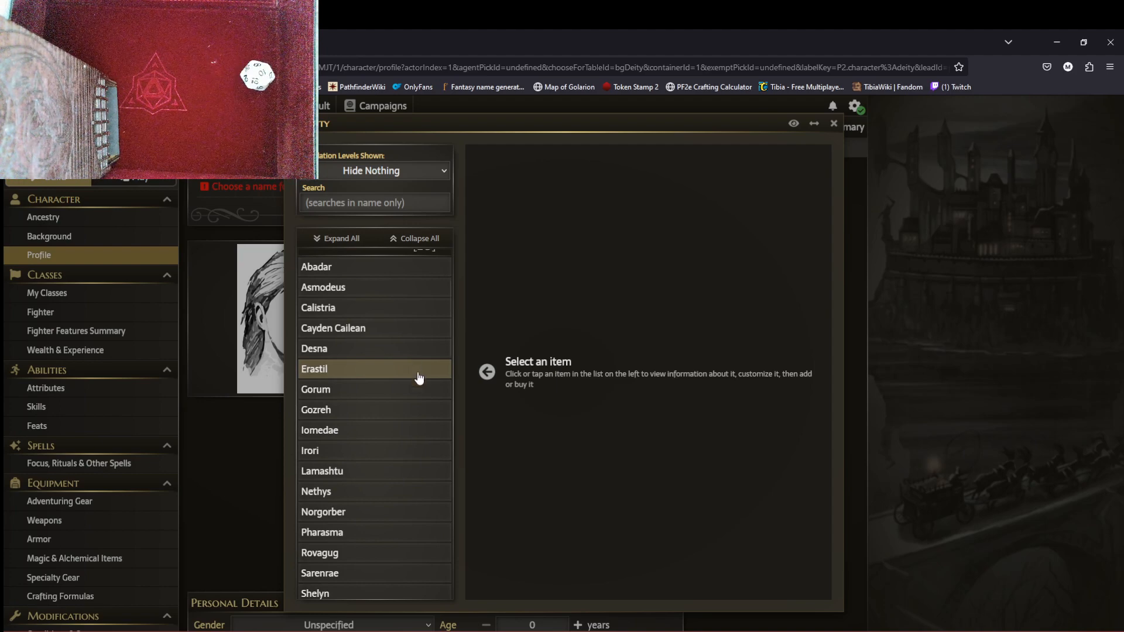
pyautogui.scroll(2, 398, 371)
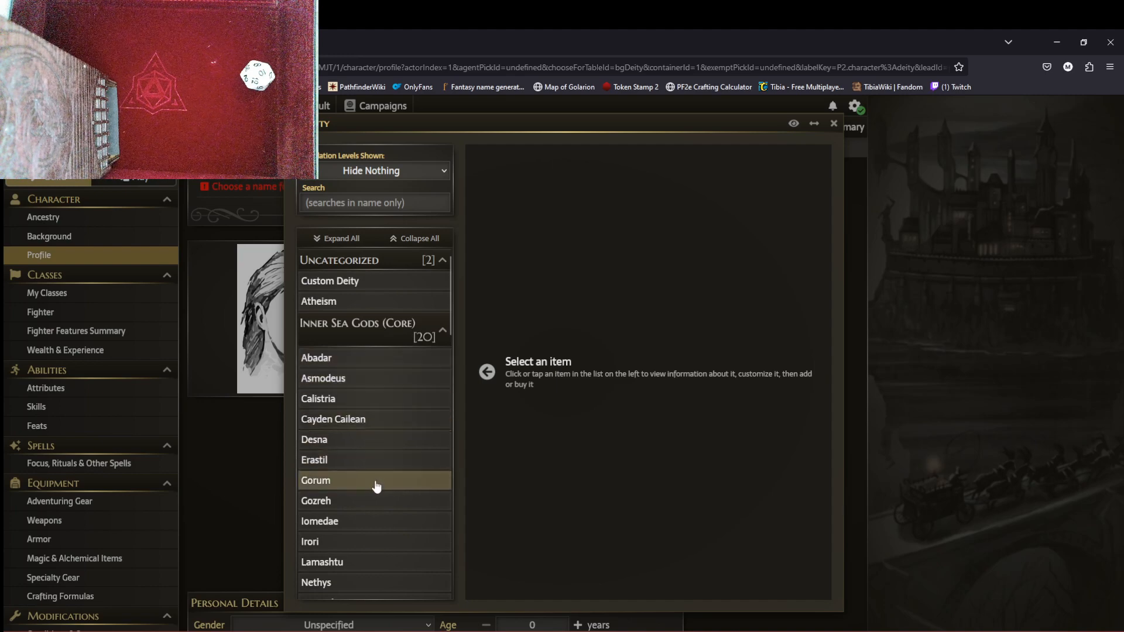
pyautogui.click(384, 552)
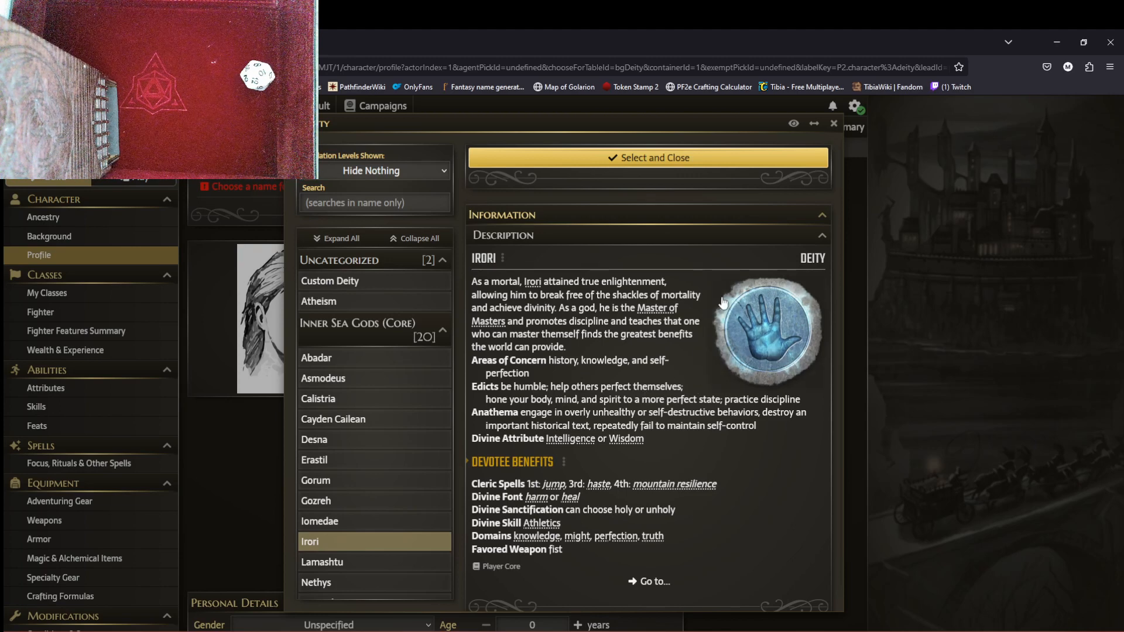
pyautogui.click(675, 167)
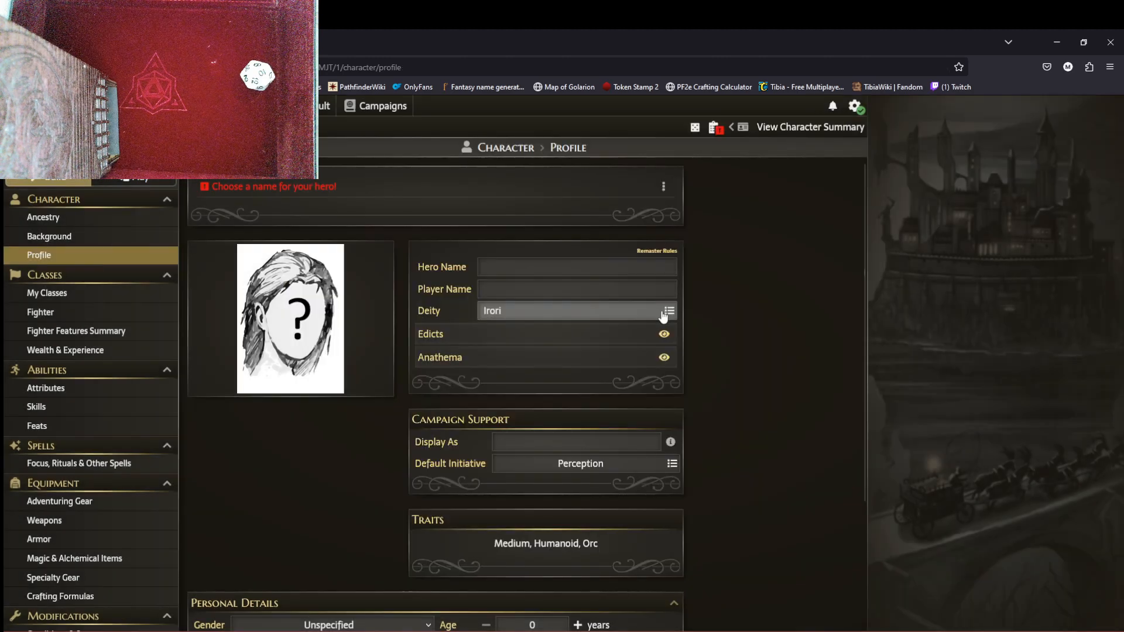